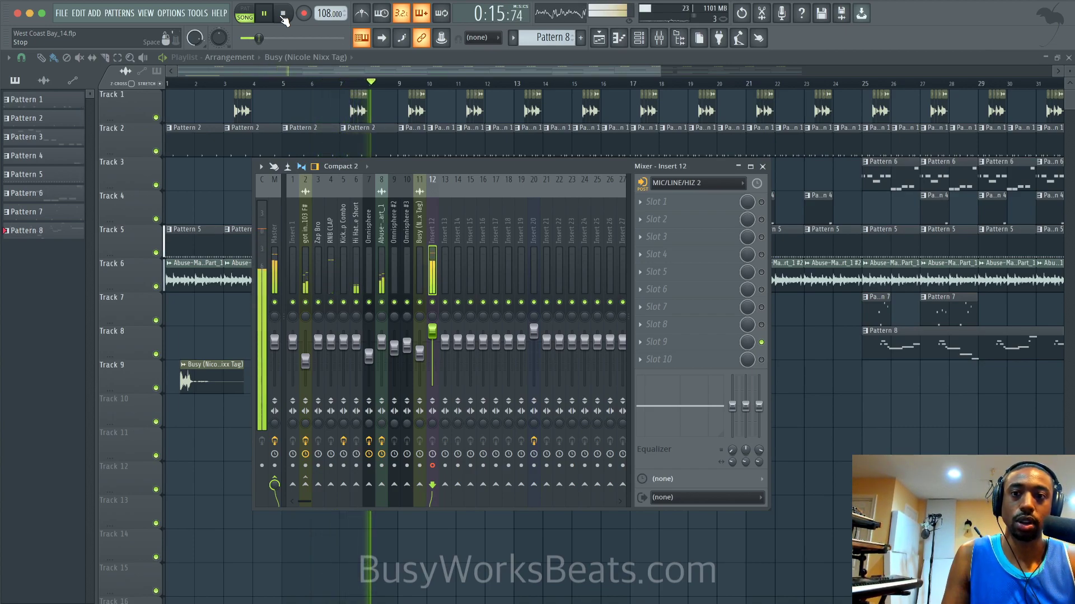
Stop the beat and return playback to the song start
left_click(283, 17)
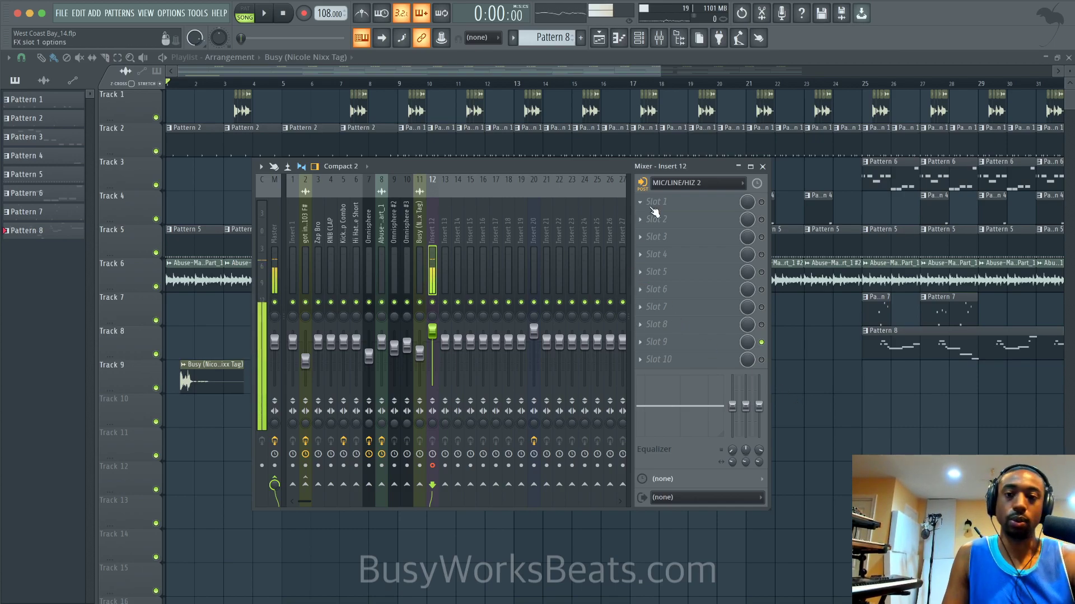
Close the mixer, zoom out the playlist arrangement, then bring the mixer back up
left_click(762, 166)
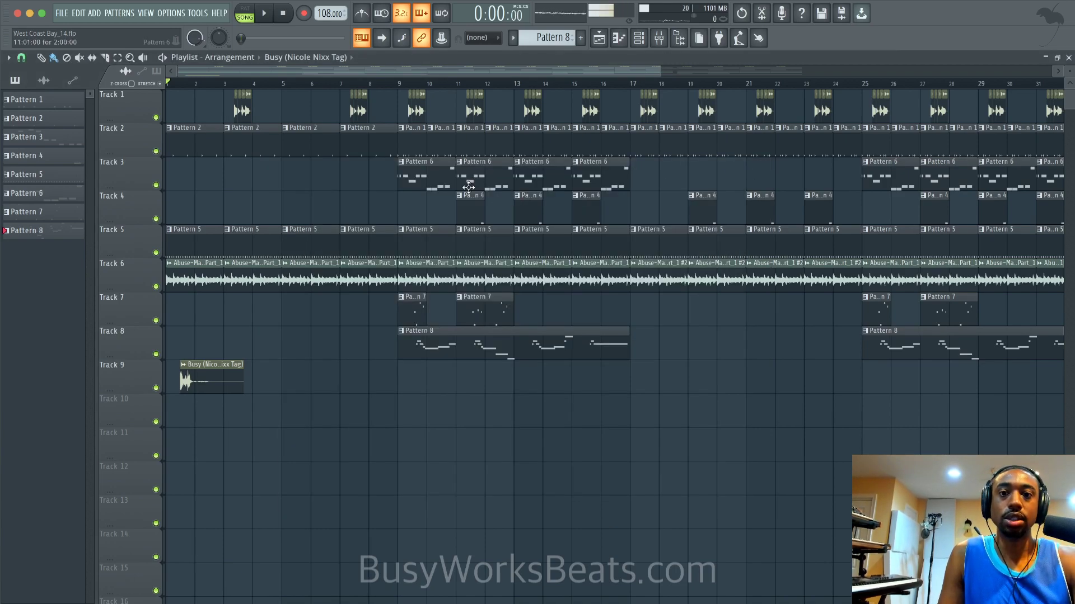
scroll(371, 226, "down", 1)
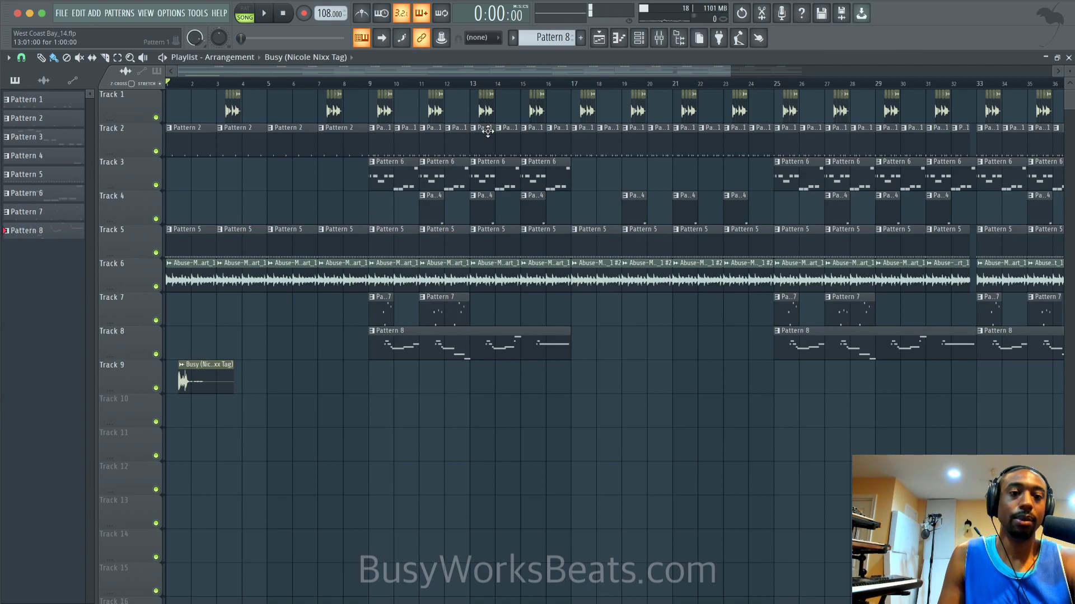
scroll(487, 131, "down", 1)
left_click(659, 37)
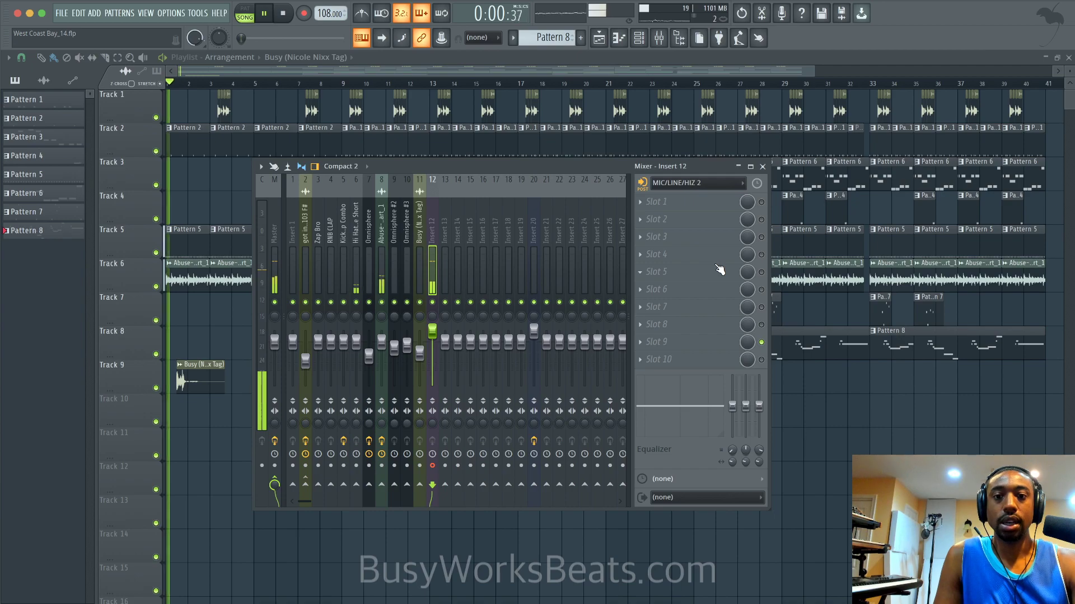
Swap from the mixer to the channel rack and master mixer, briefly auditioning the beat
left_click(763, 167)
left_click(639, 38)
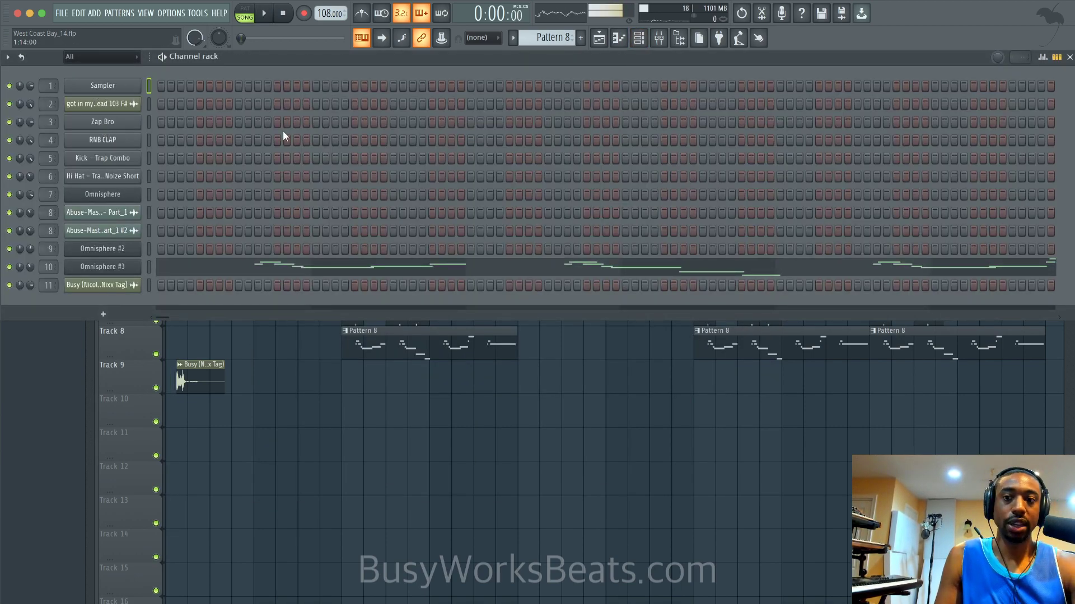
left_click(659, 38)
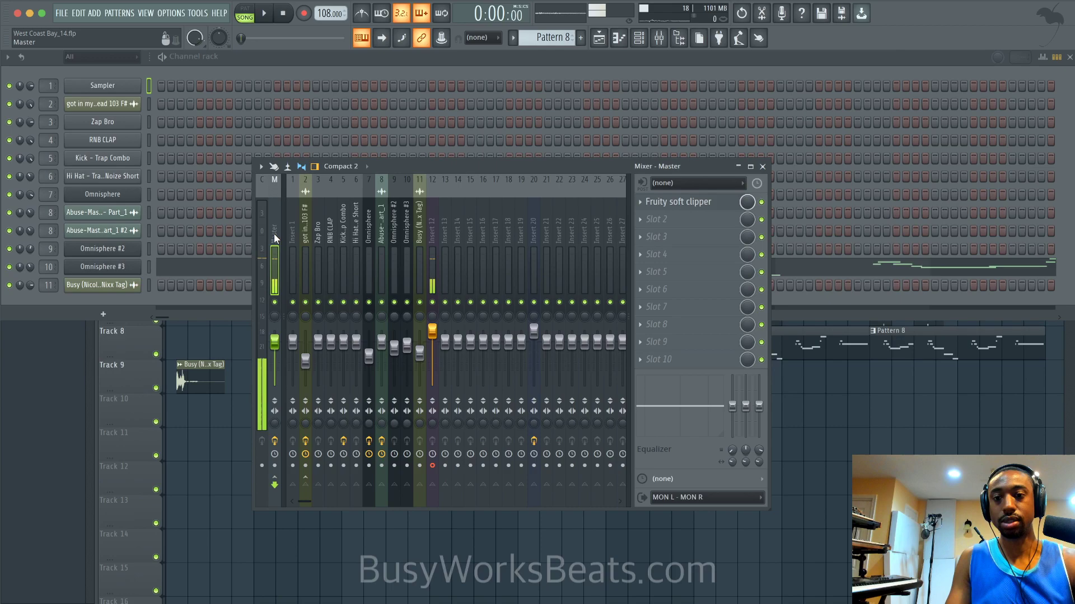
key("space")
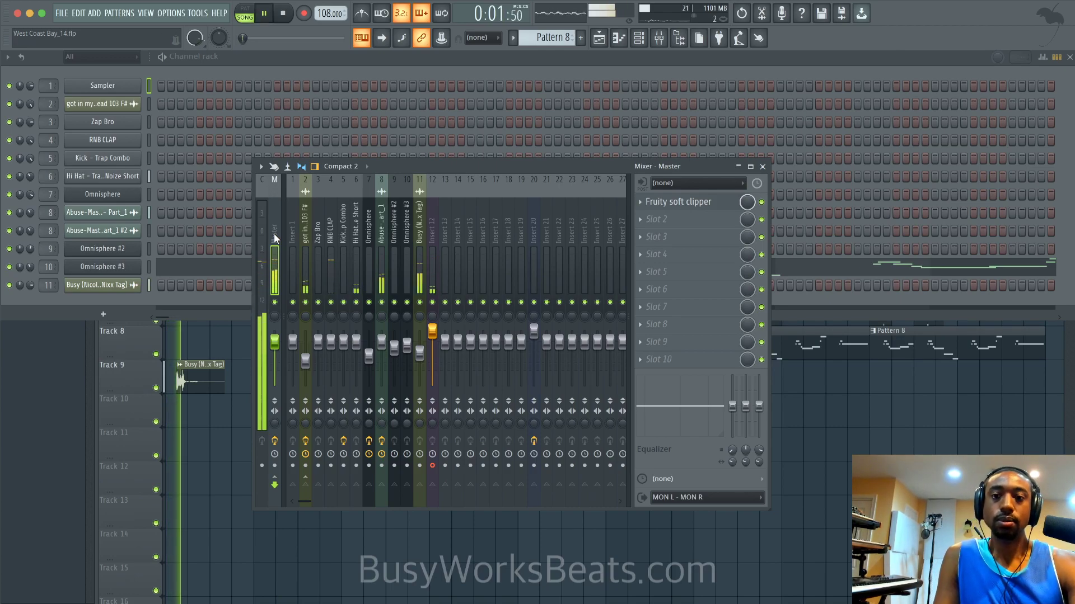
key("space")
Add a new Sampler channel, Sampler #2, to the channel rack, then resume playback
left_click(103, 314)
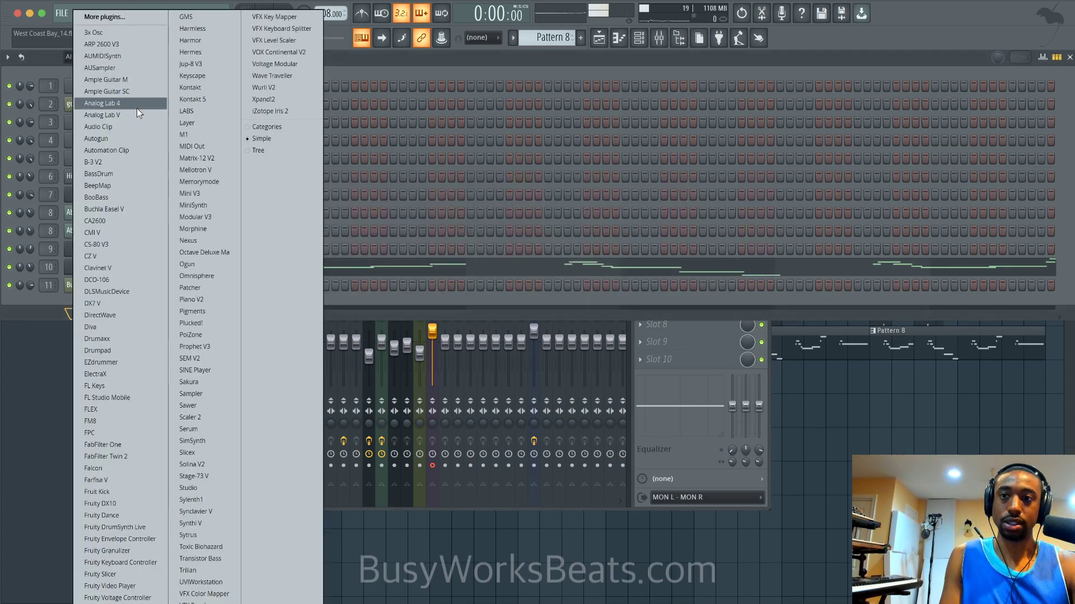
left_click(201, 393)
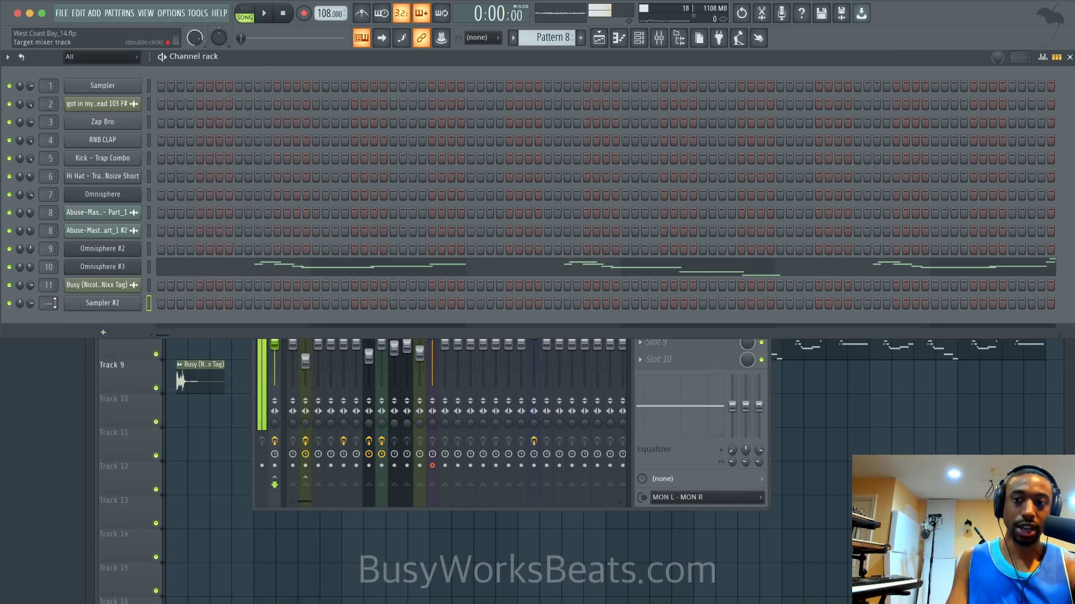
left_click(641, 39)
left_click(641, 39)
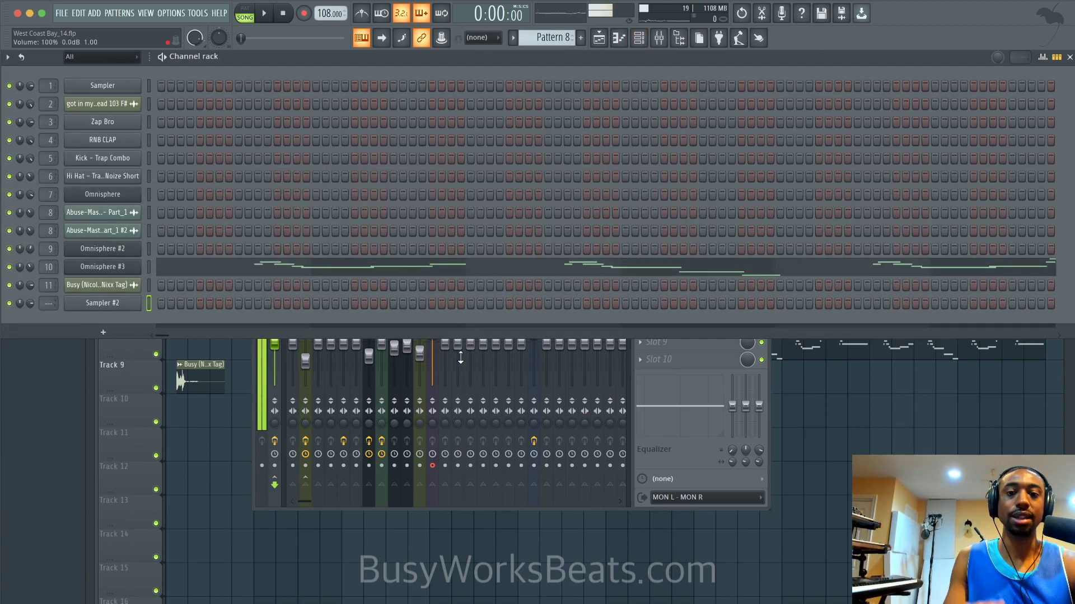
left_click(663, 445)
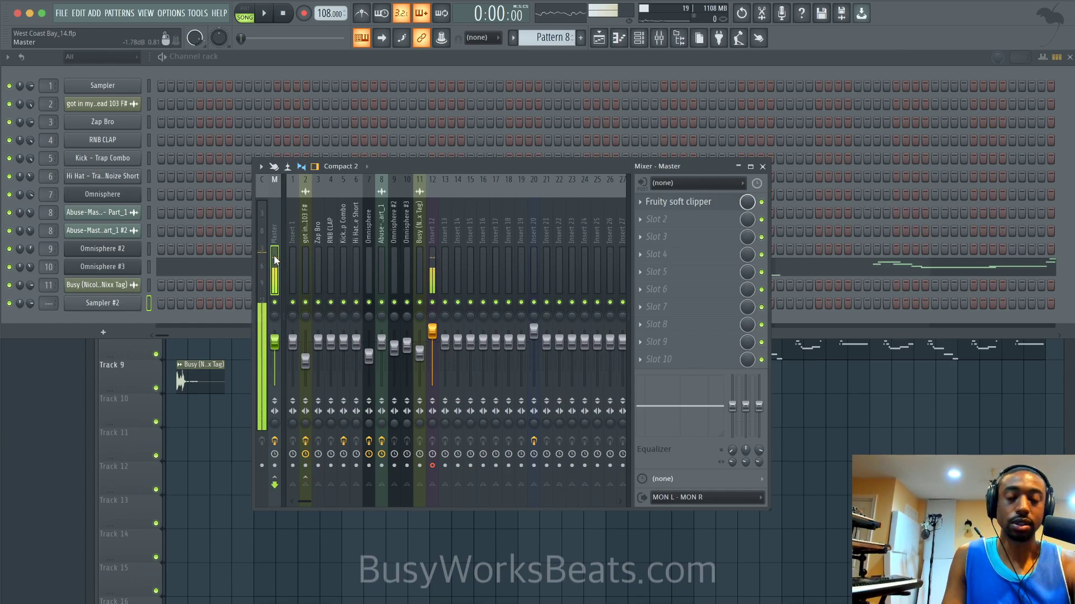
key("space")
key("space")
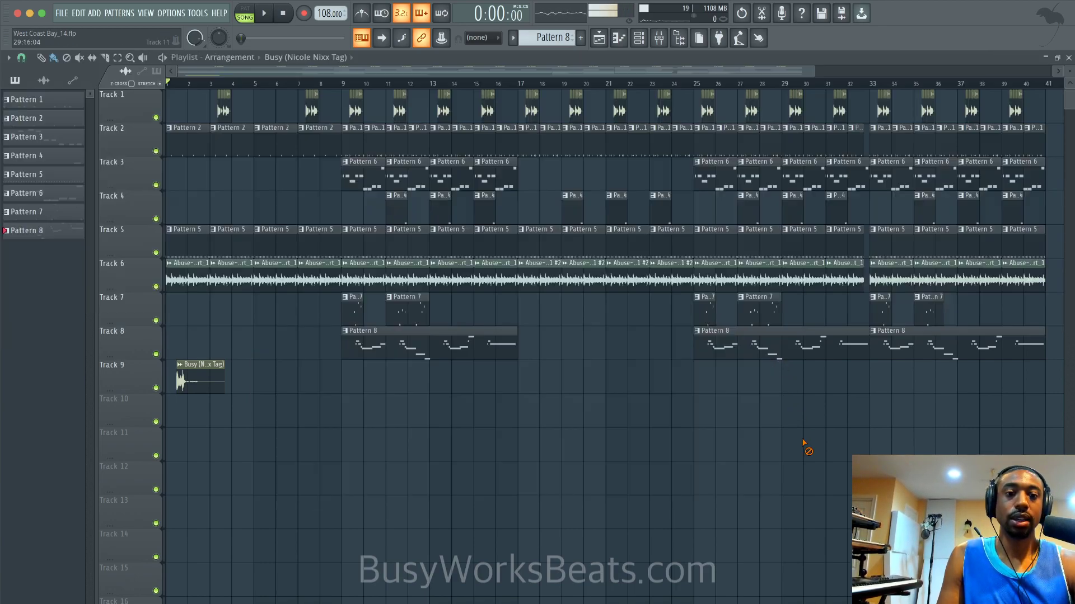
Show the playlist, then open the channel rack over it with F6
key("F5")
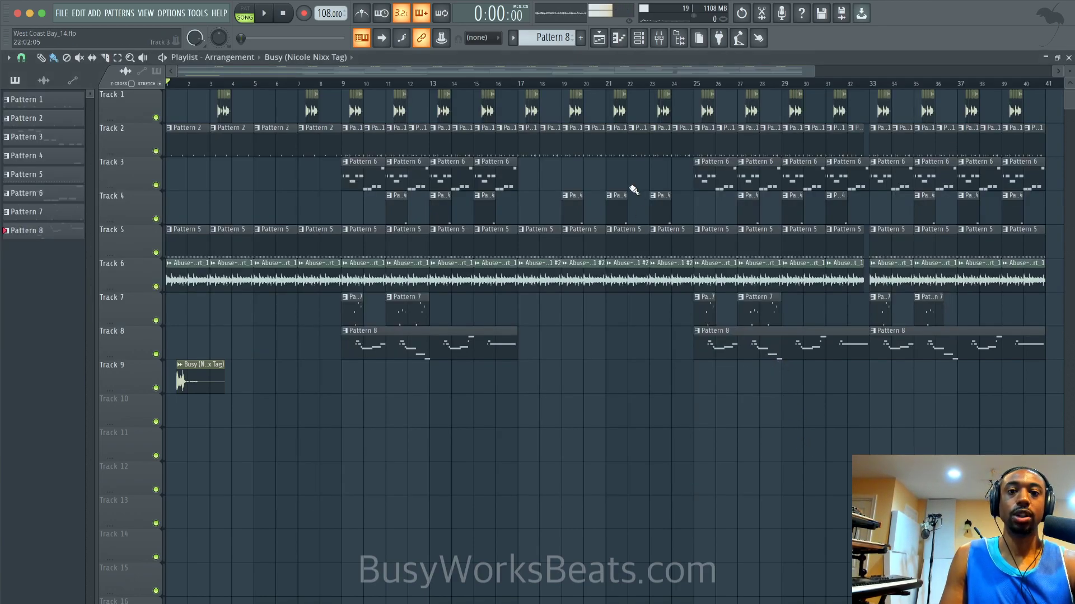
left_click(641, 47)
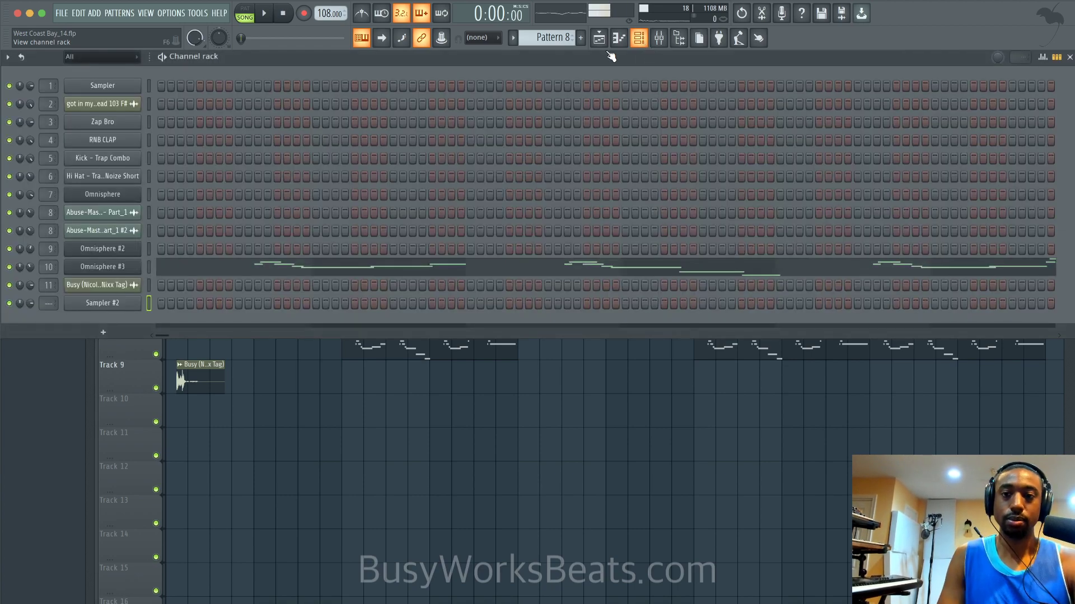
key("F6")
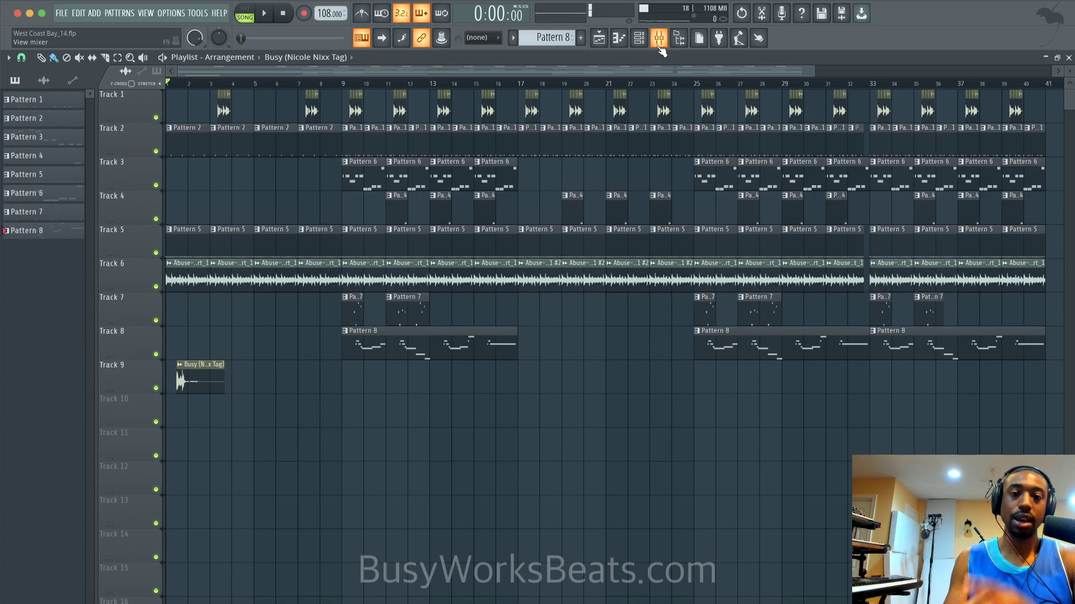
left_click(639, 37)
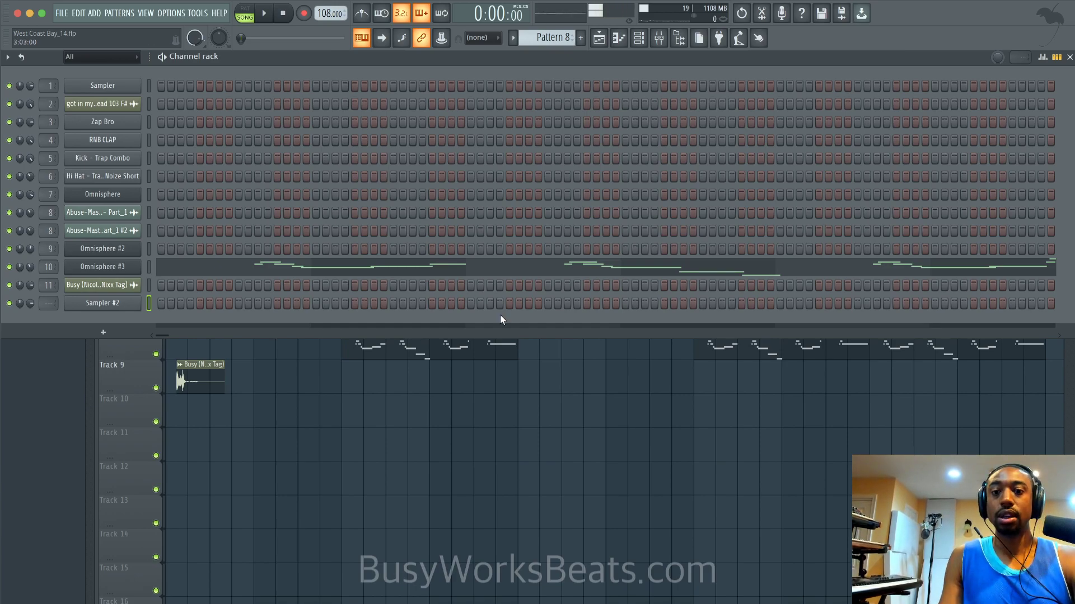
Select channels 1–7, Sampler through Omnisphere, in the channel rack and show their mixer inserts
left_click(506, 411)
left_click(638, 38)
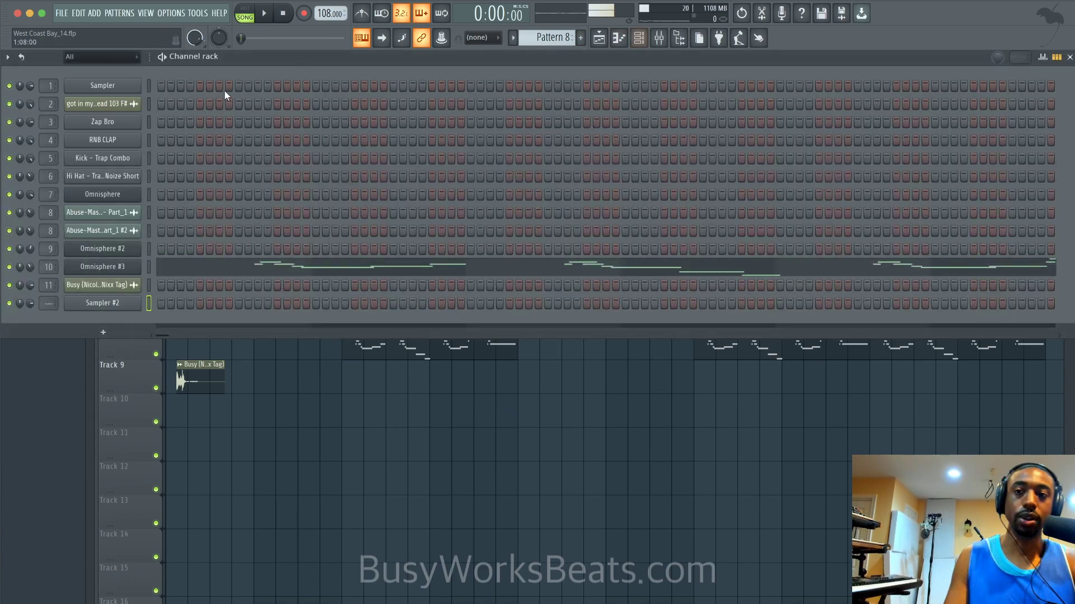
left_click_drag(149, 89, 152, 189)
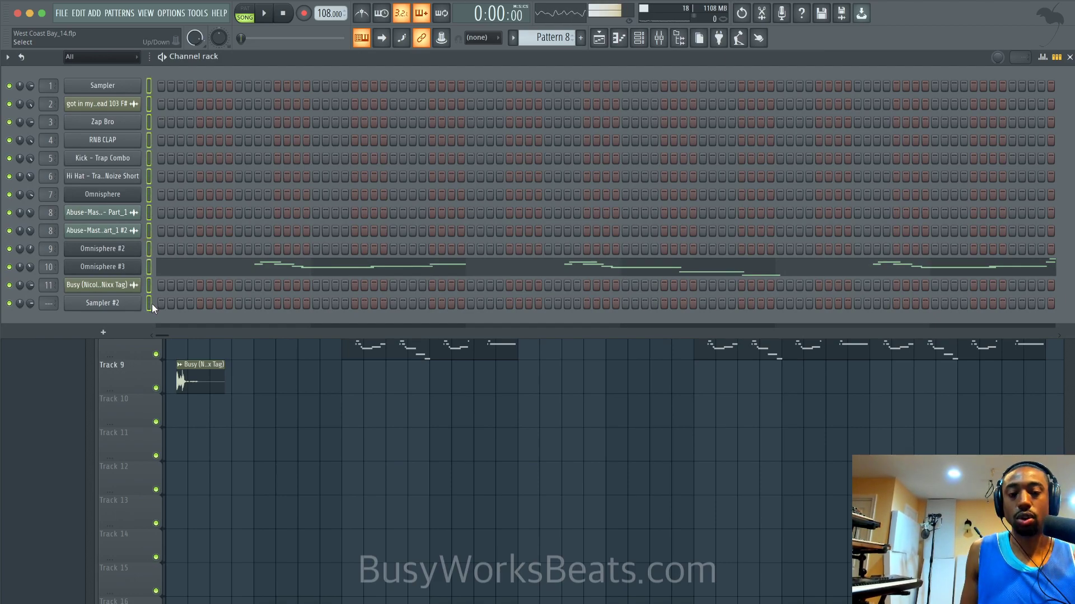
left_click(659, 43)
Inspect the Zap Bro, Hi Hat, Omnisphere and Abuse-Master Part_1 mixer inserts
left_click(314, 226)
left_click(330, 229)
left_click(356, 234)
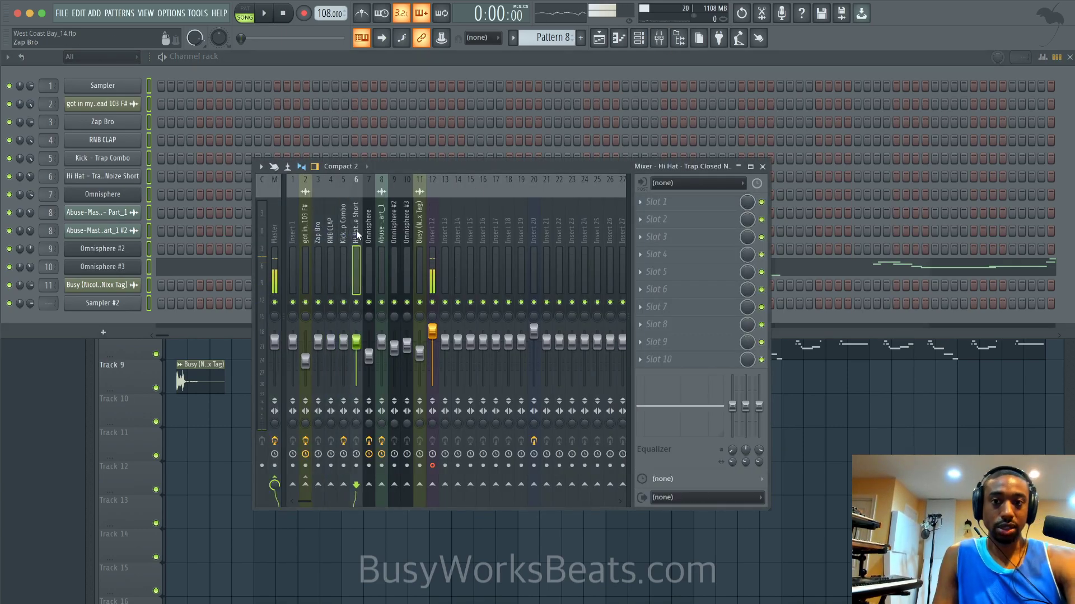
left_click(369, 235)
left_click(377, 235)
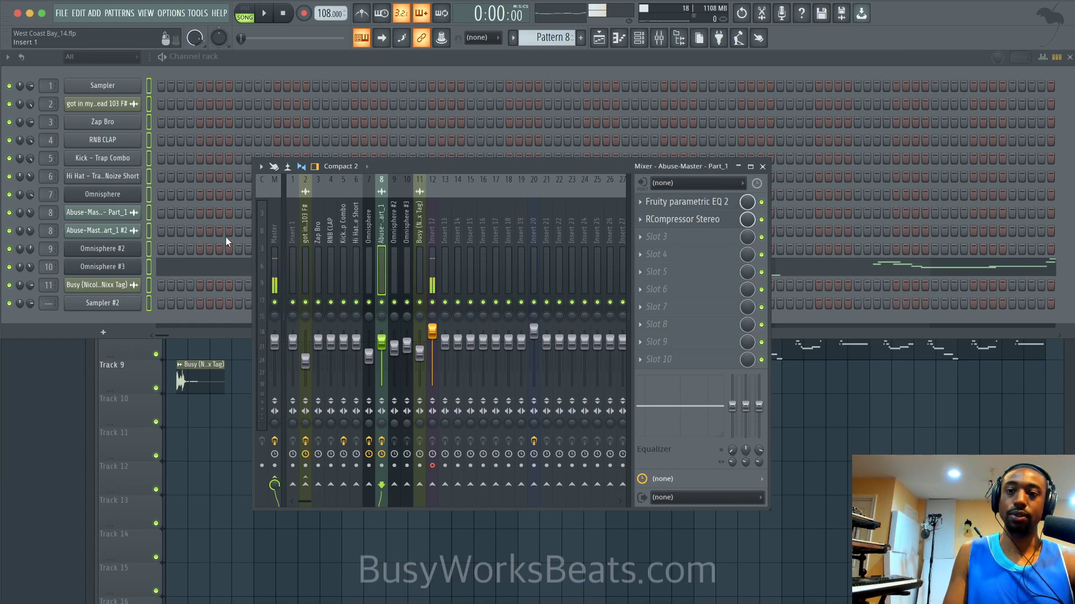
left_click(357, 231)
left_click(407, 228)
left_click(368, 230)
left_click(378, 235)
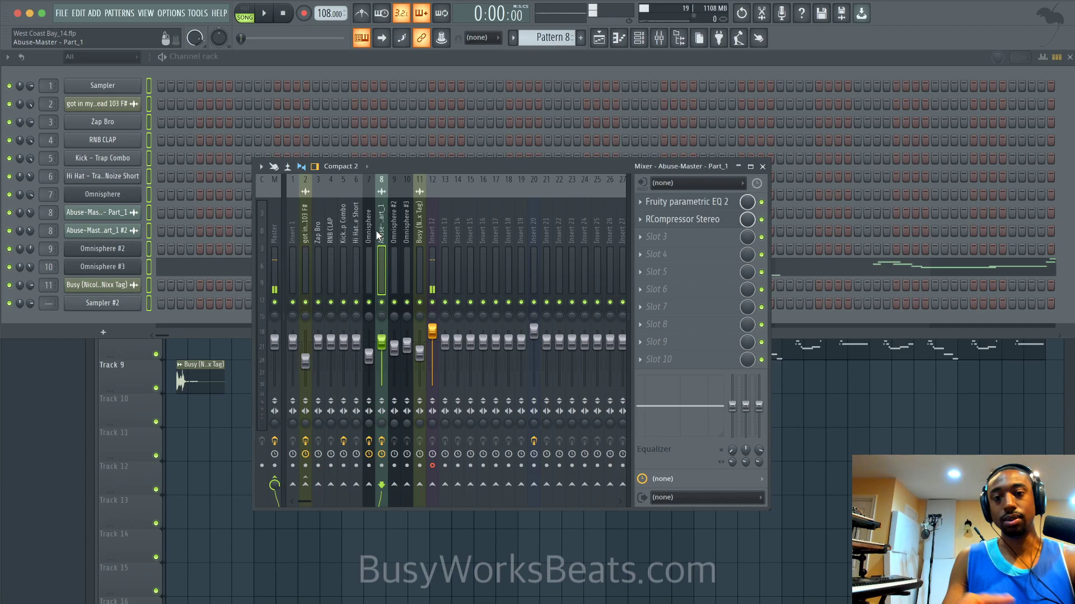
Check the Omnisphere #2, Omnisphere #3 and vocal tag inserts, ending on Abuse-Master Part_1
left_click(394, 238)
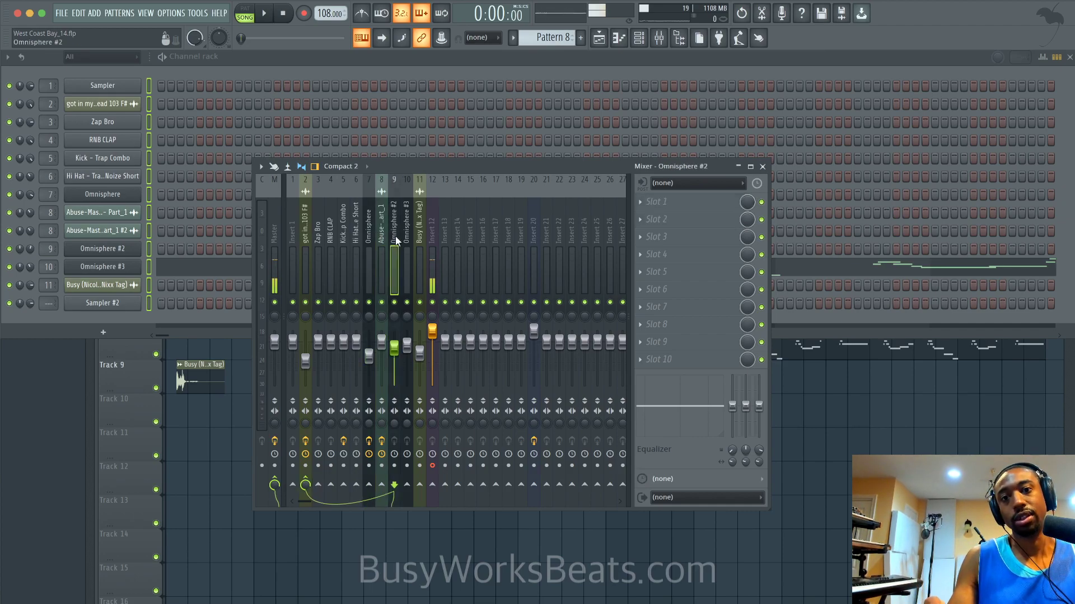
left_click(407, 230)
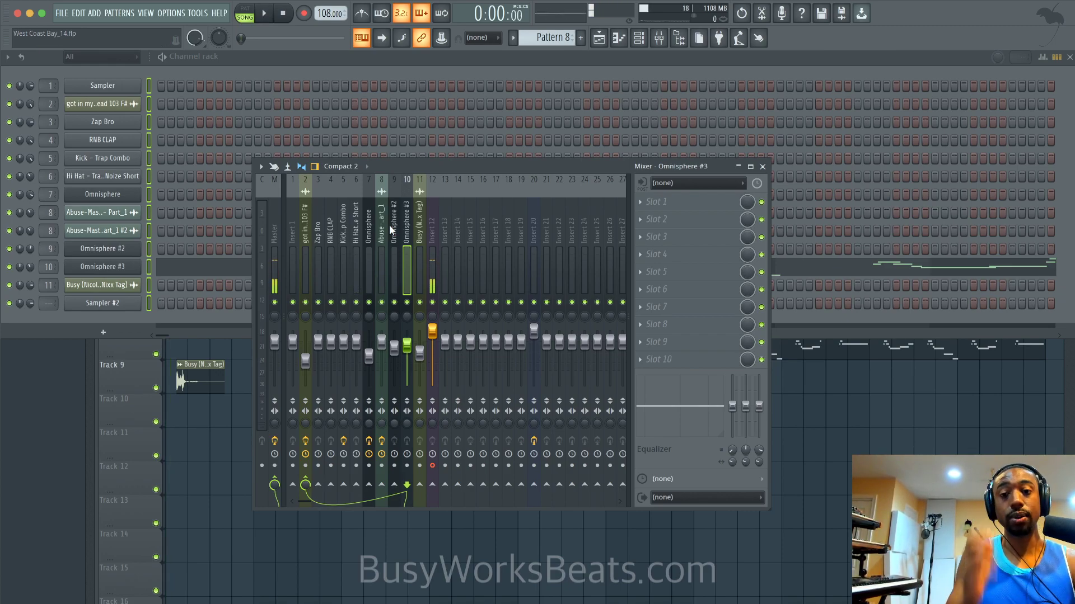
left_click(394, 227)
left_click(407, 231)
left_click(419, 235)
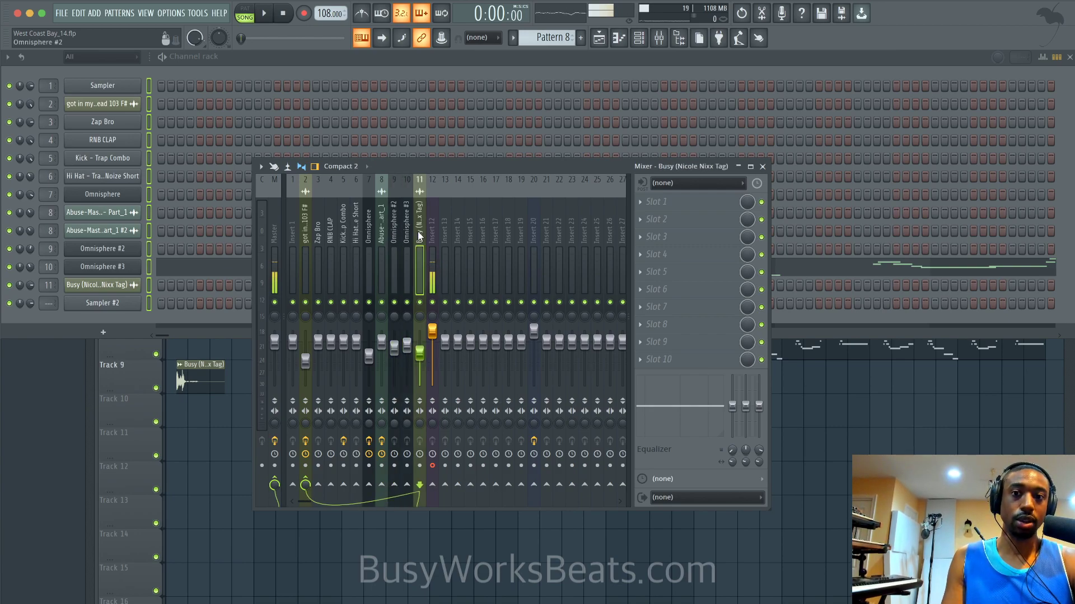
left_click(407, 234)
left_click(395, 234)
left_click(387, 234)
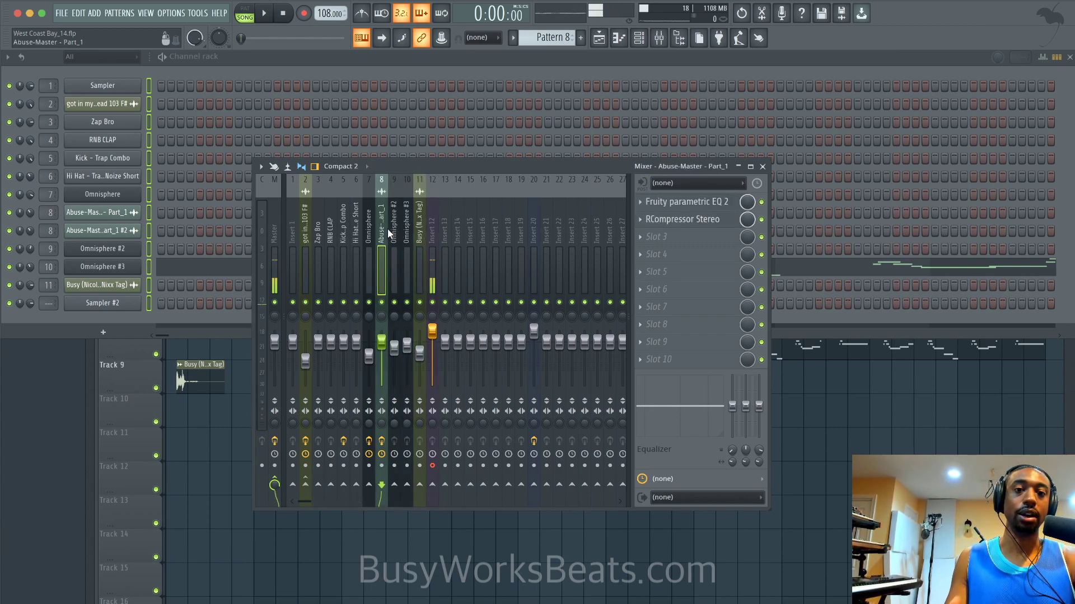
Mark bars 9–17 in the playlist and play them with the mixer open
key("F5")
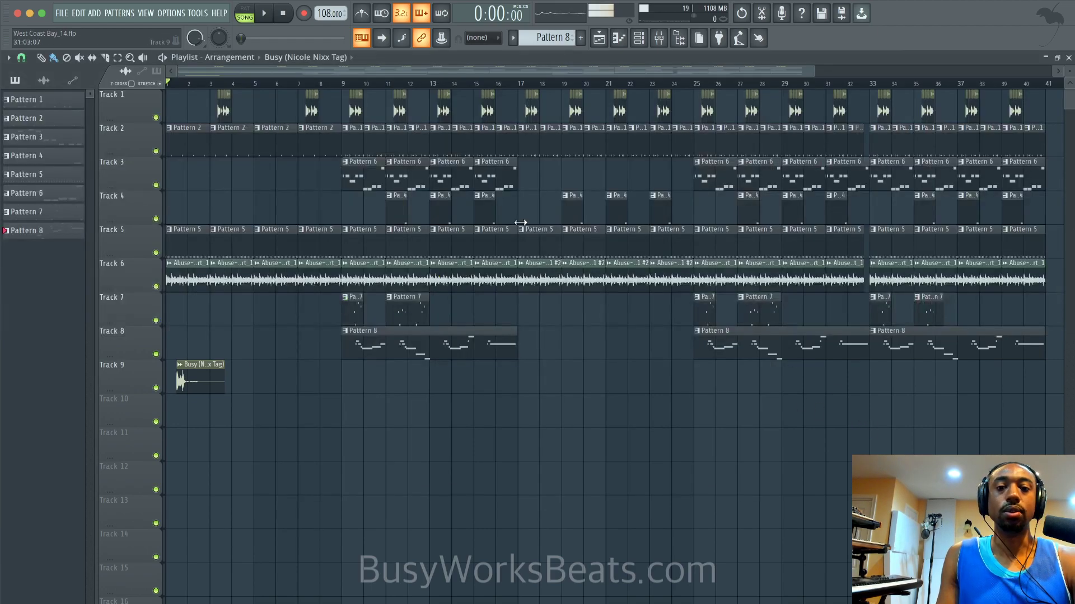
left_click_drag(346, 84, 517, 84)
key("space")
left_click(665, 39)
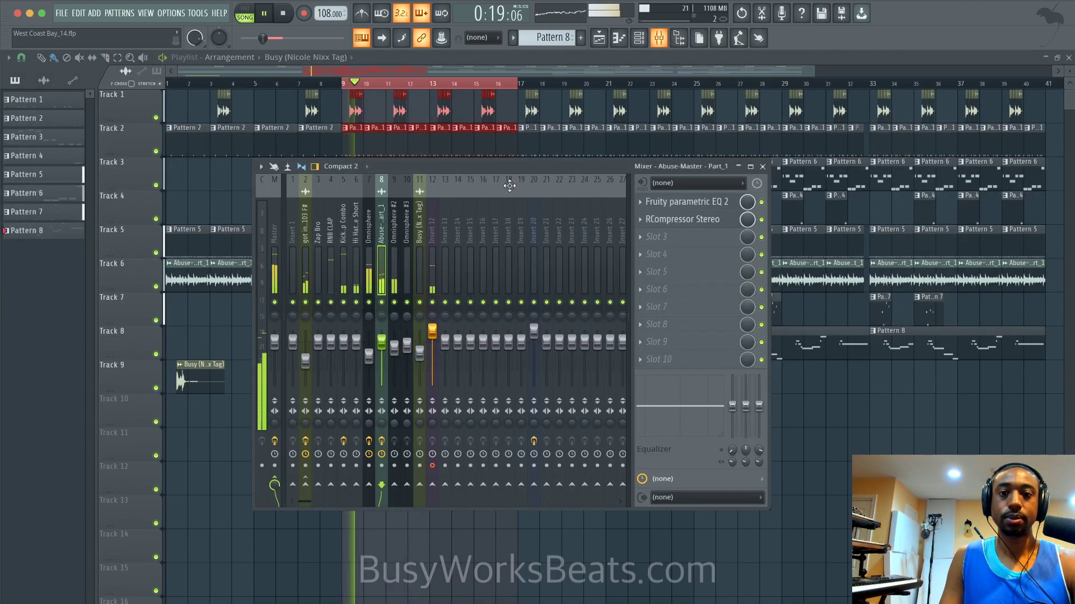
key("space")
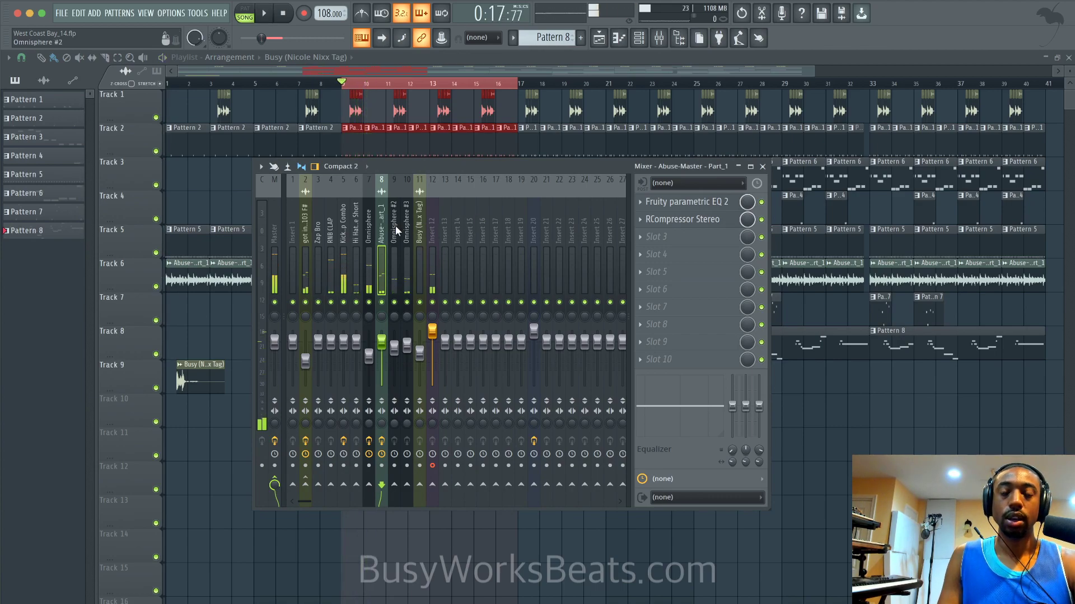
Select the got in my head 103 F# mixer track and audition the beat twice
left_click(307, 237)
key("space")
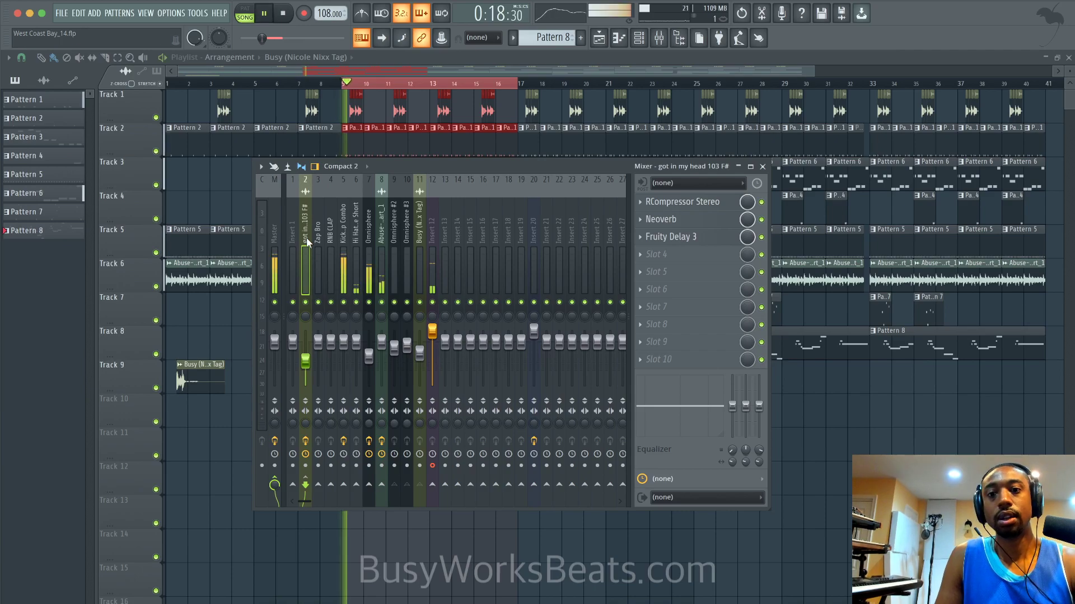
key("space")
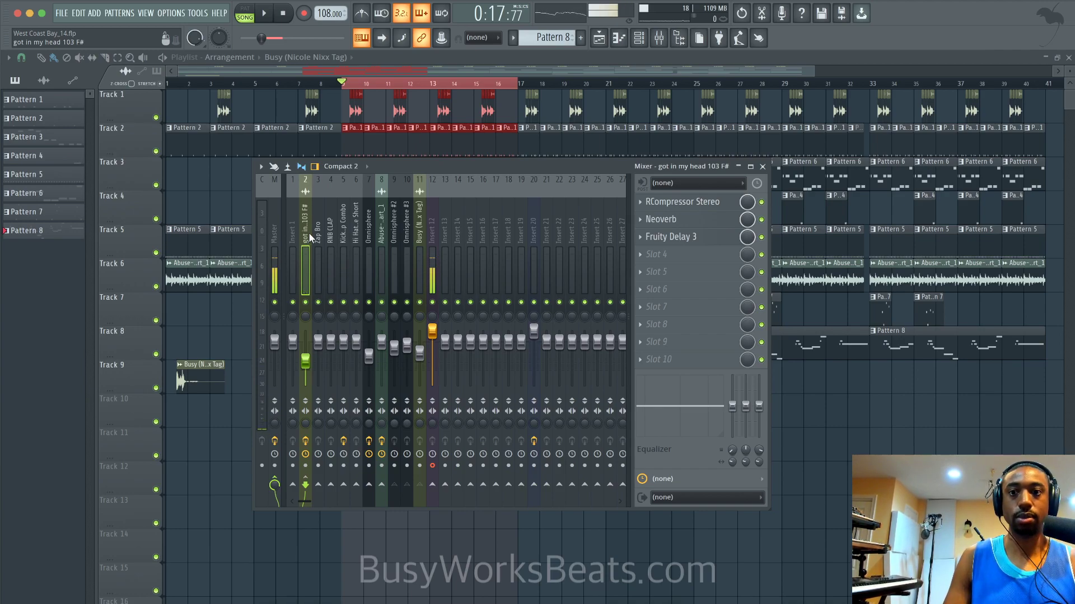
key("space")
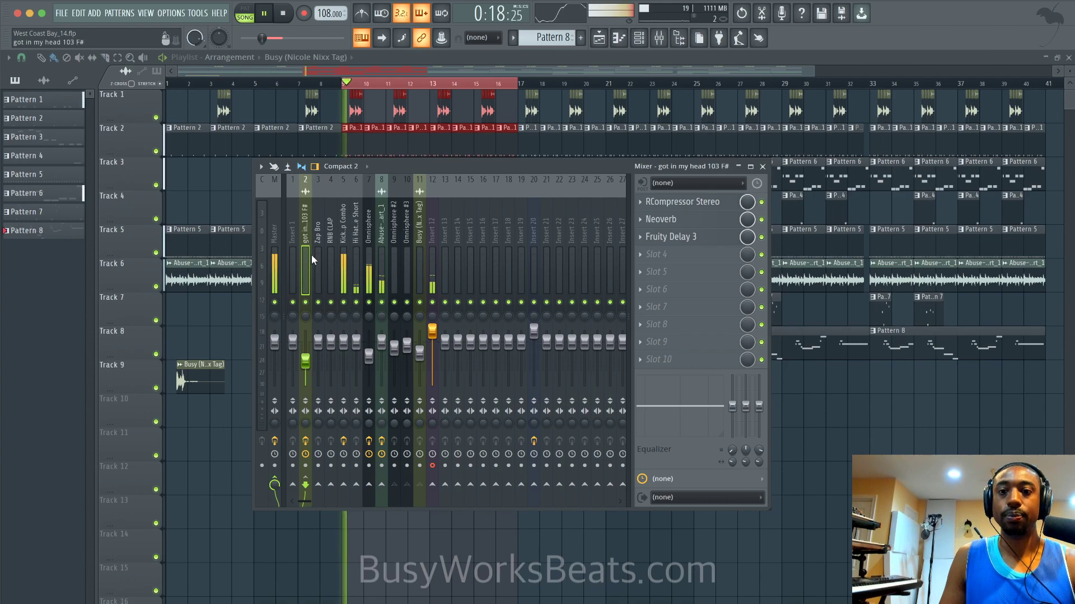
key("space")
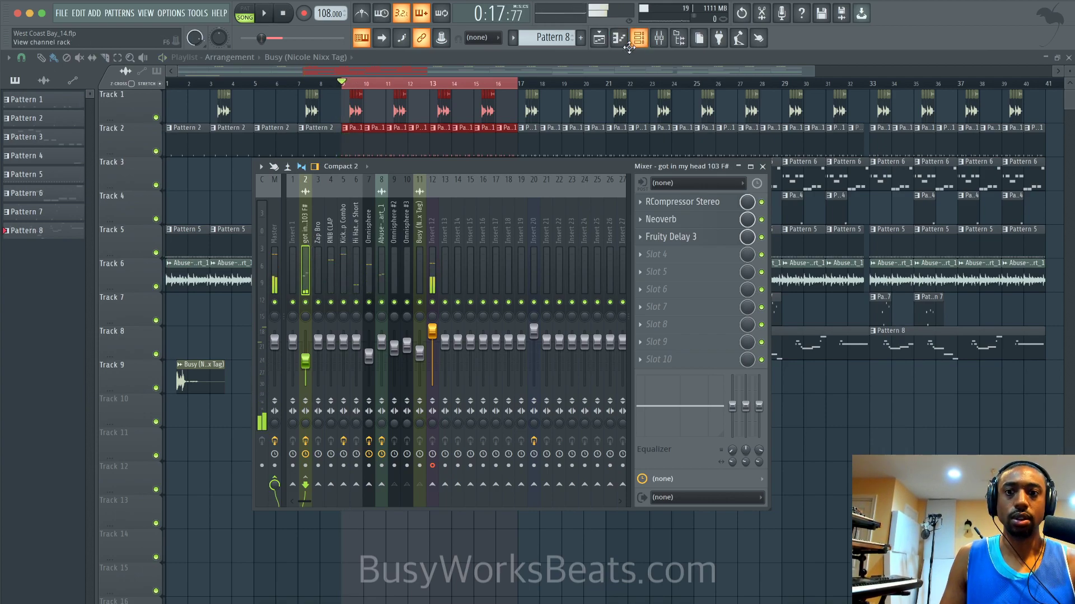
Rename mixer insert 2 to 'Vox Chop' and recheck the name in the F2 rename box
right_click(304, 233)
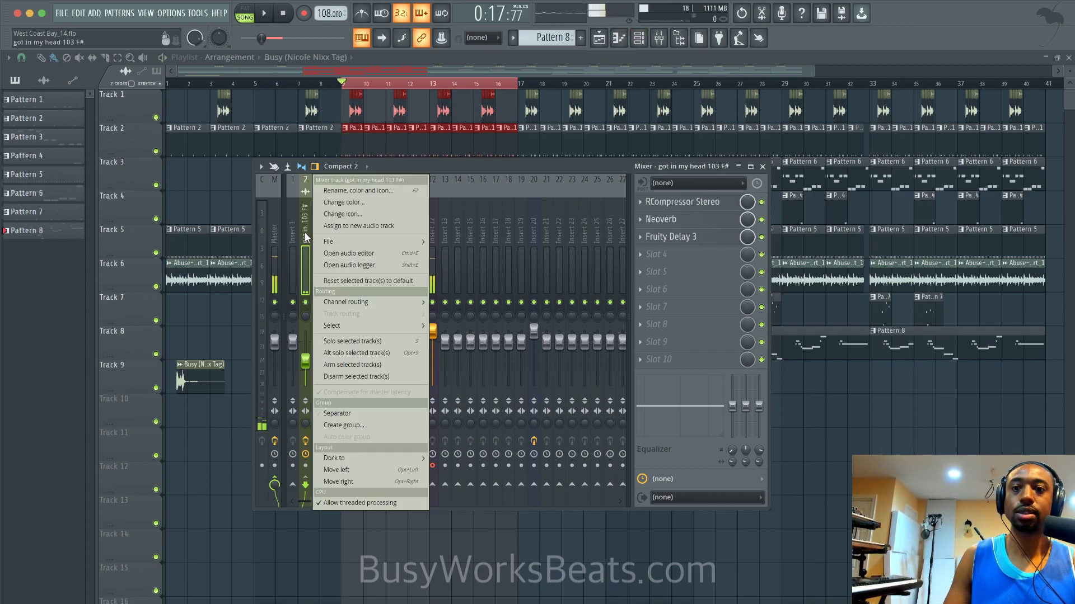
left_click(348, 190)
type("j")
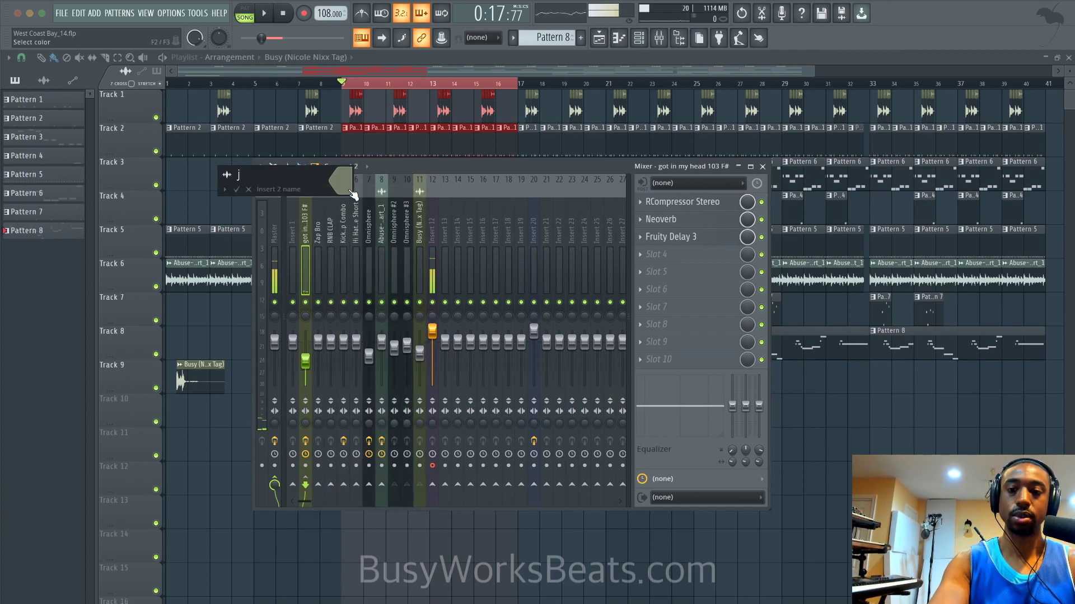
type("ox Chop")
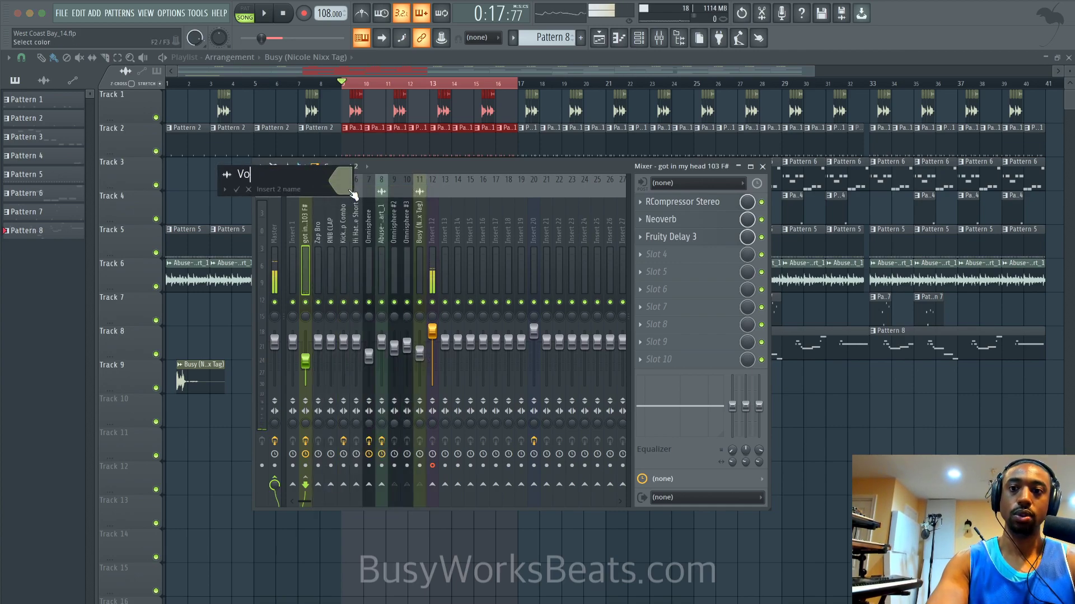
key("Return")
right_click(306, 231)
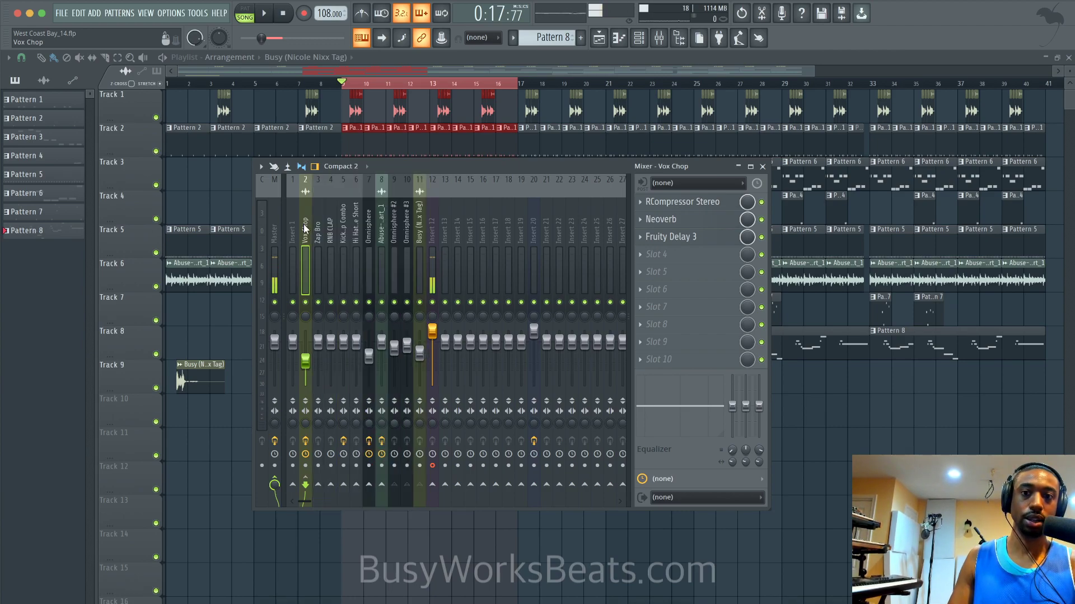
right_click(305, 228)
key("F2")
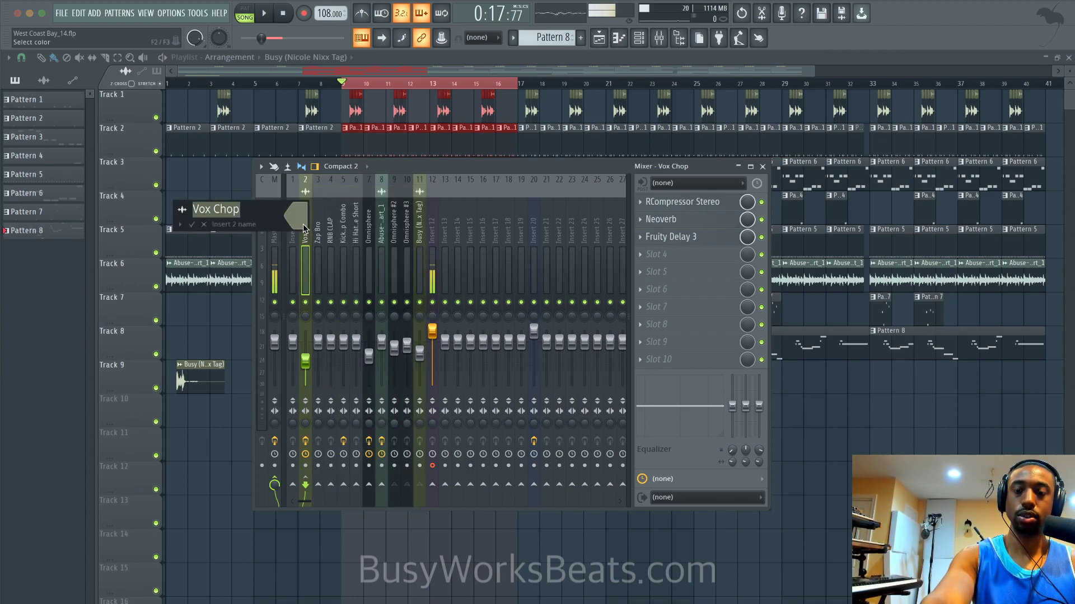
key("Return")
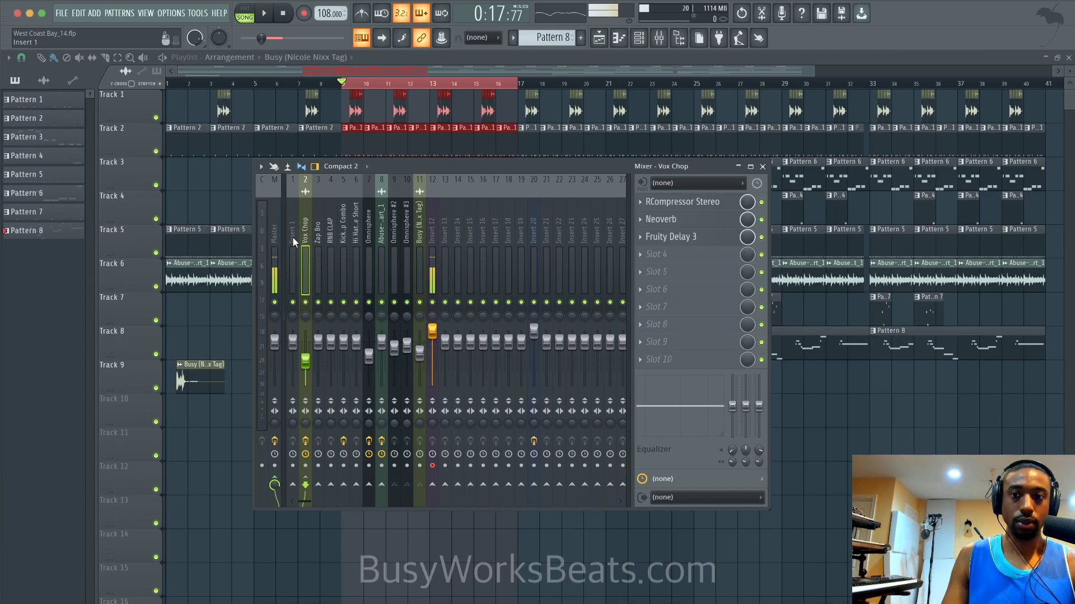
Show the channel rack and mixer, selecting mixer Insert 1
left_click(638, 38)
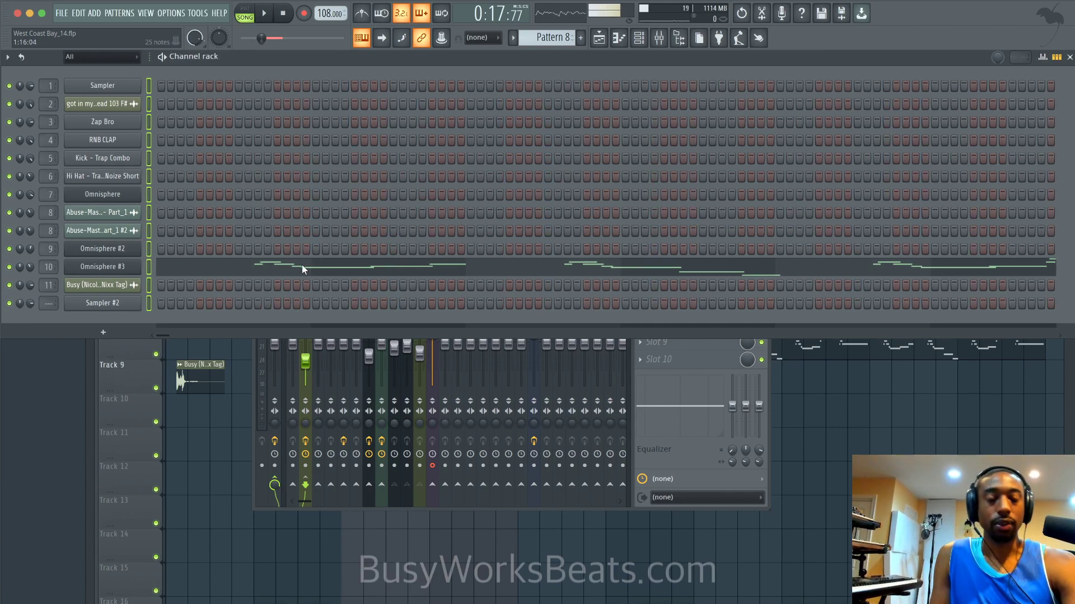
left_click(667, 455)
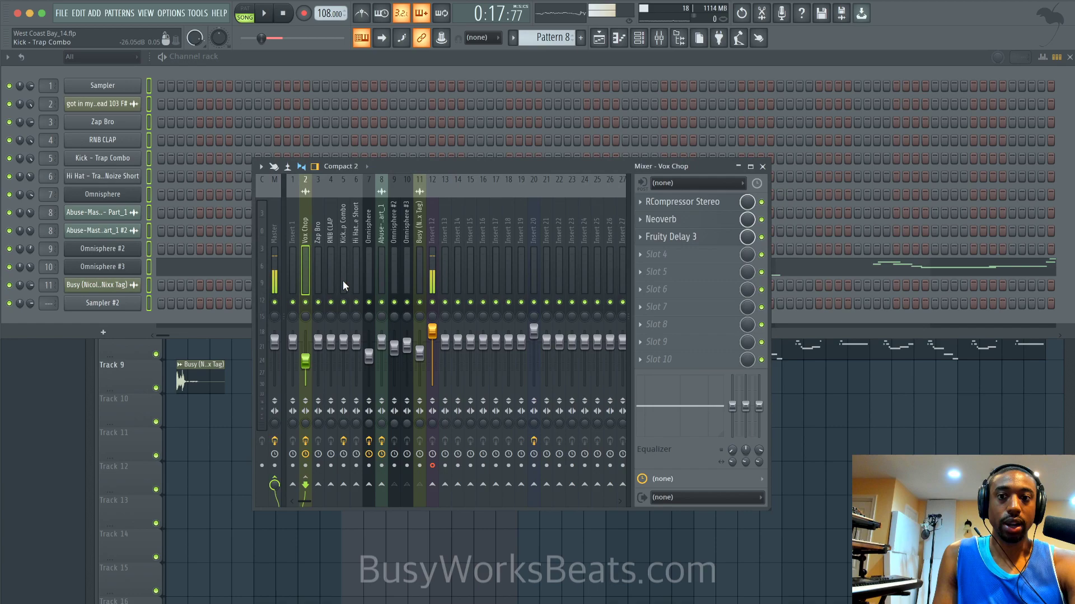
left_click(293, 238)
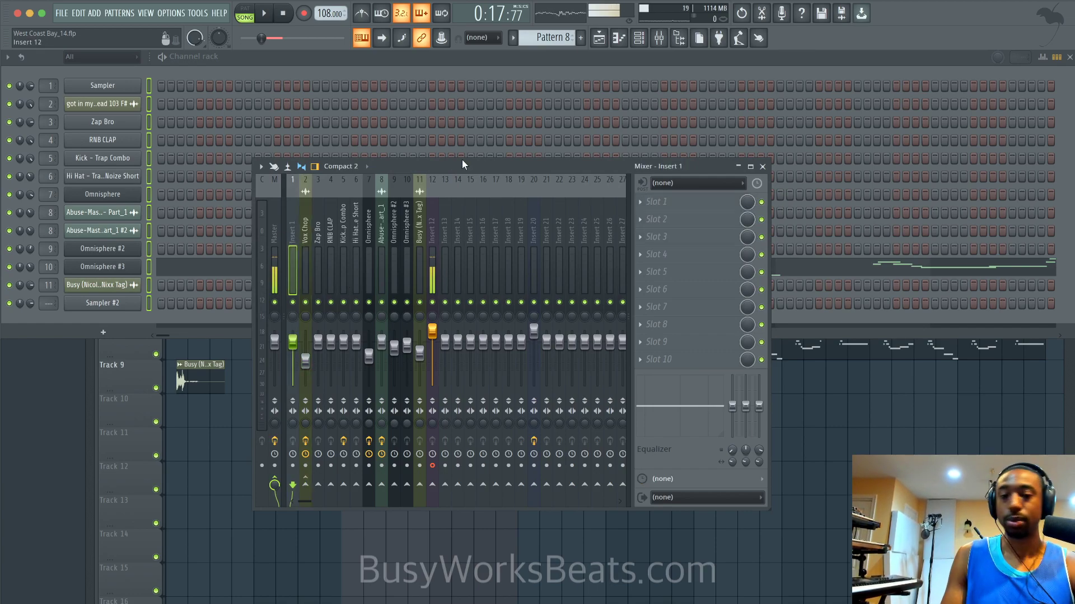
left_click(547, 69)
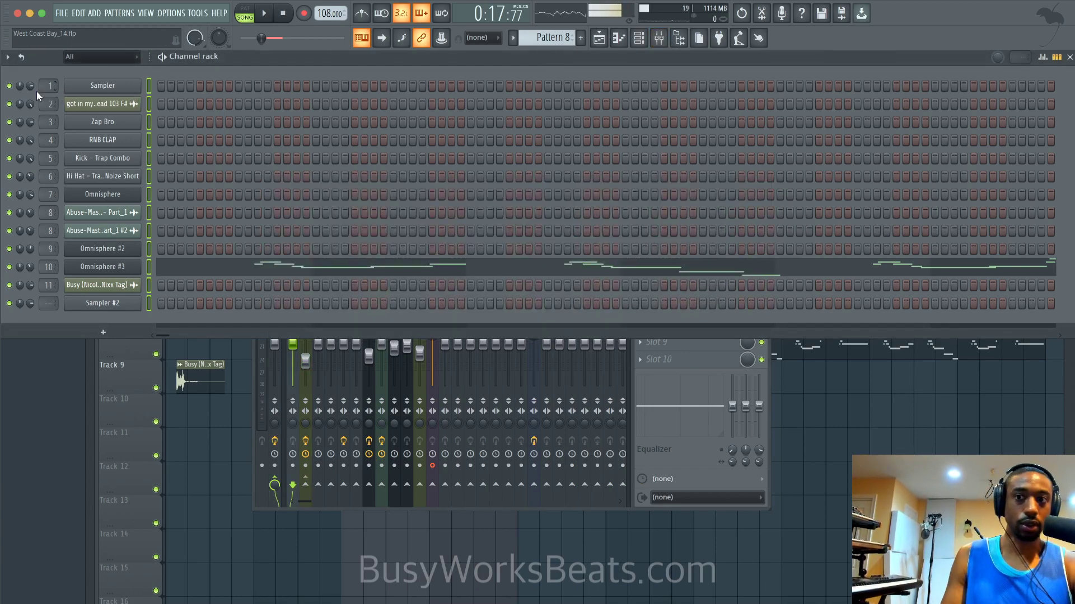
Delete the original Sampler channel from the channel rack and bring the mixer forward
left_click(137, 84)
right_click(136, 83)
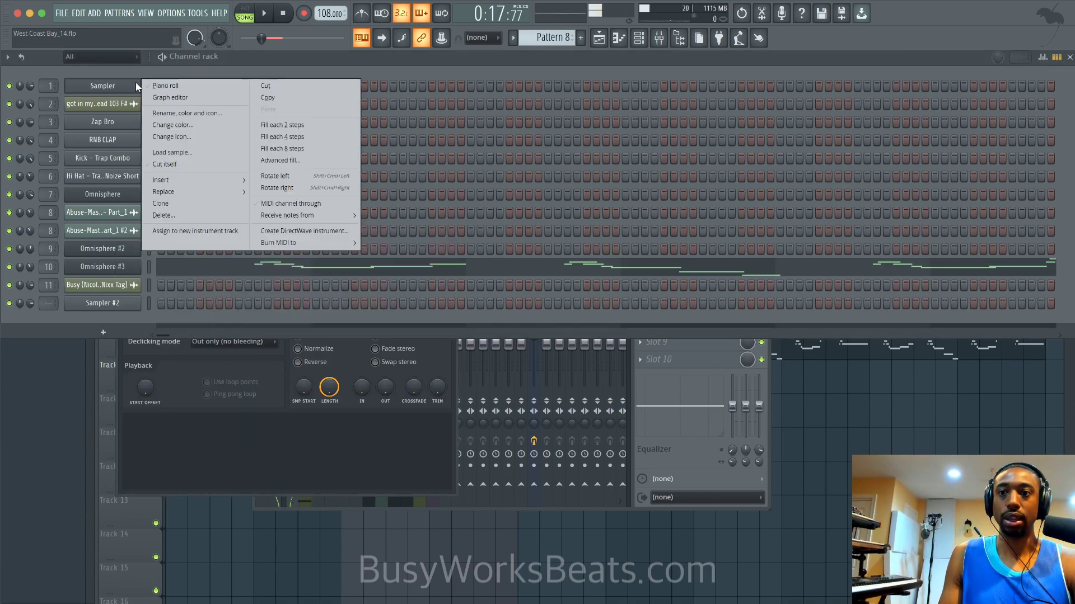
key("alt+Delete")
key("Return")
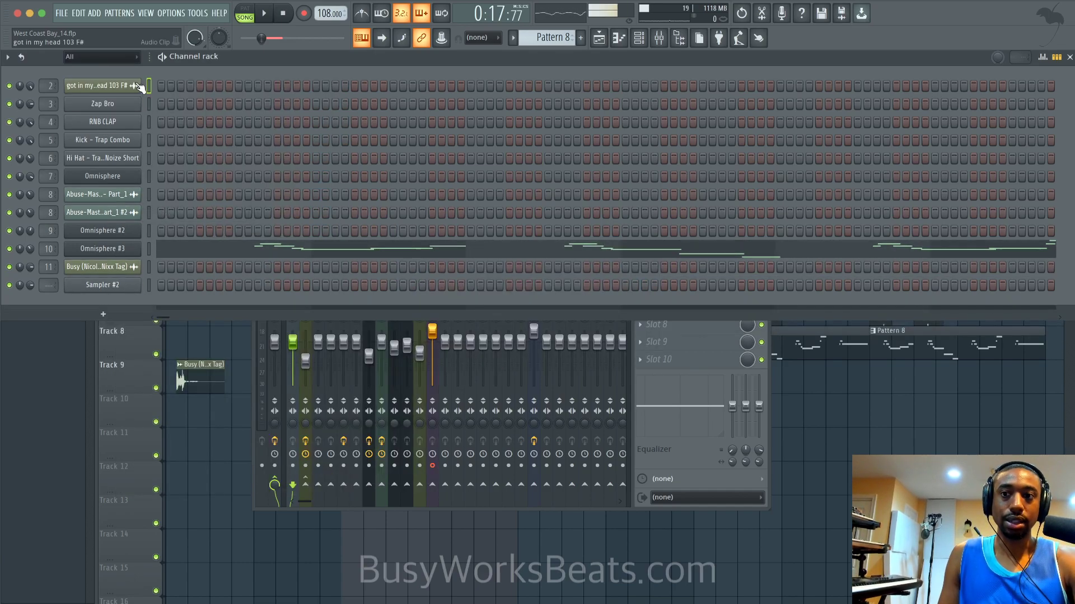
left_click(650, 439)
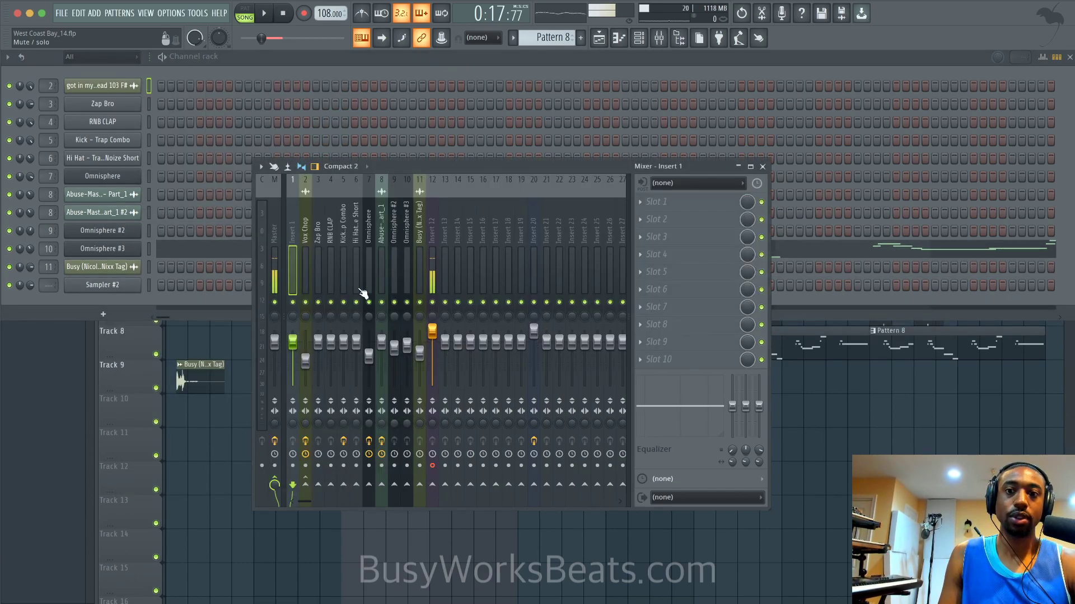
Reset mixer Insert 1 to defaults and shift the empty track right toward Insert 21
right_click(292, 239)
left_click(355, 280)
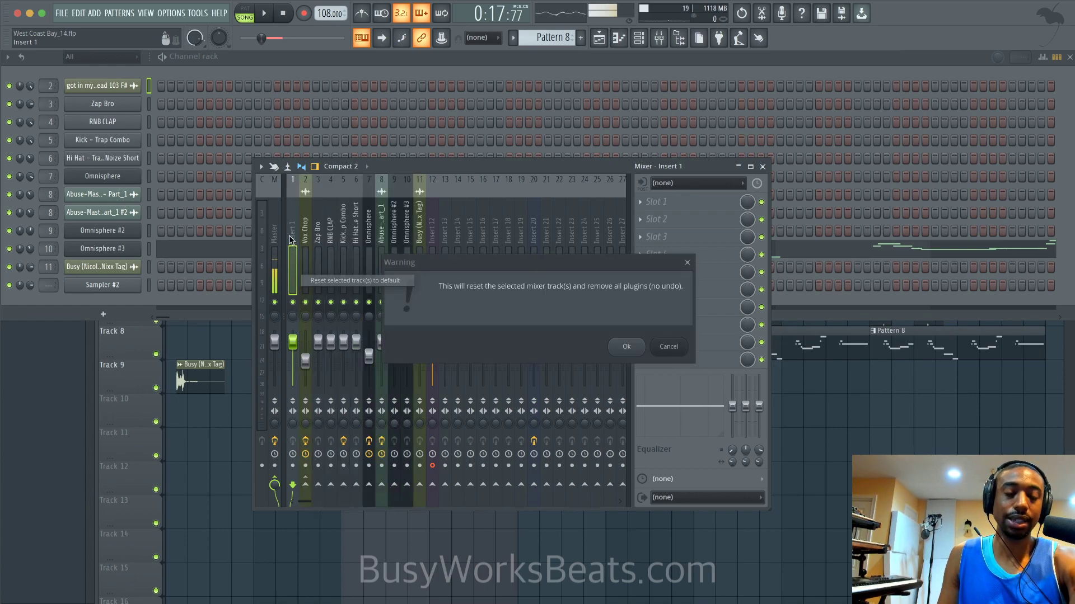
key("Return")
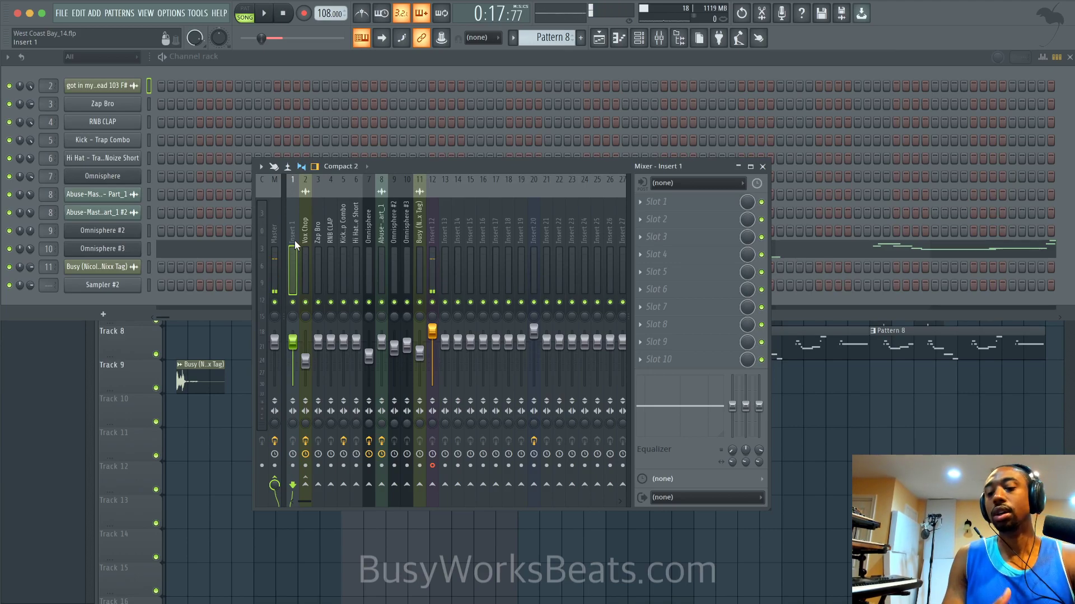
right_click(294, 241)
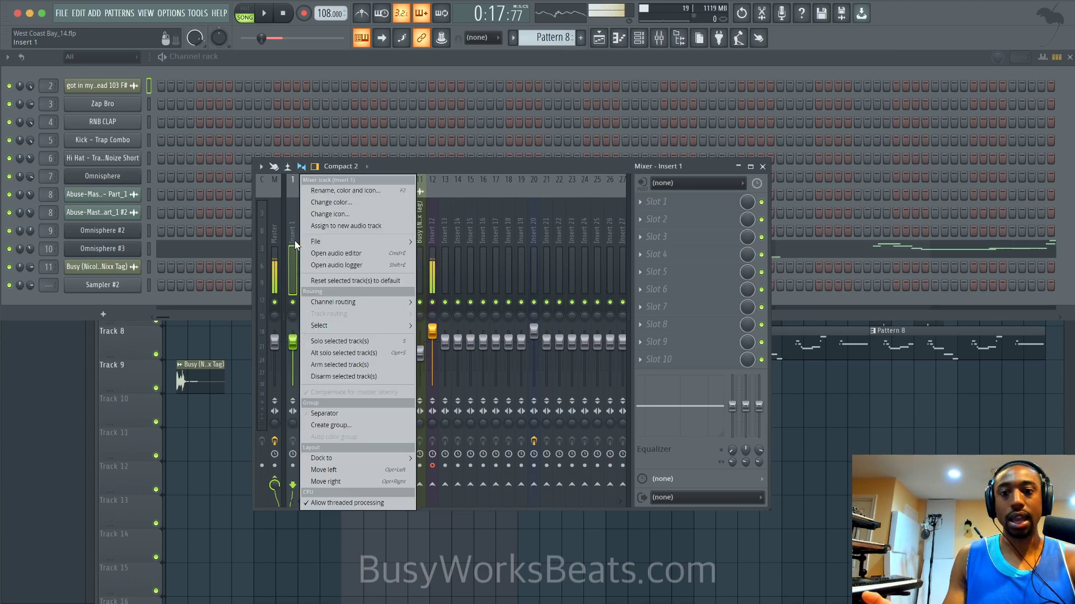
left_click(332, 189)
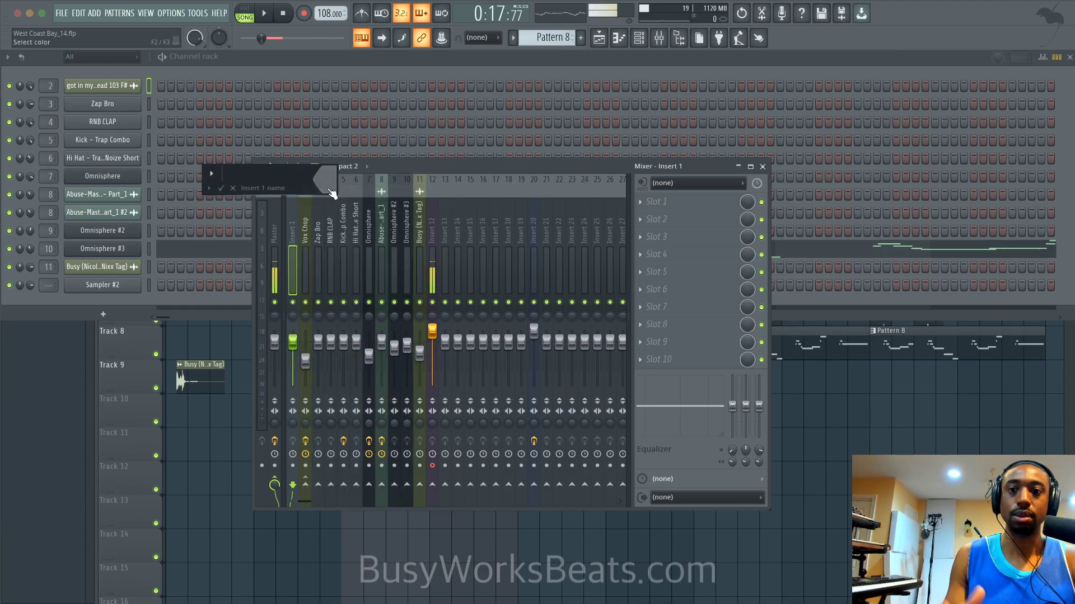
left_click(233, 189)
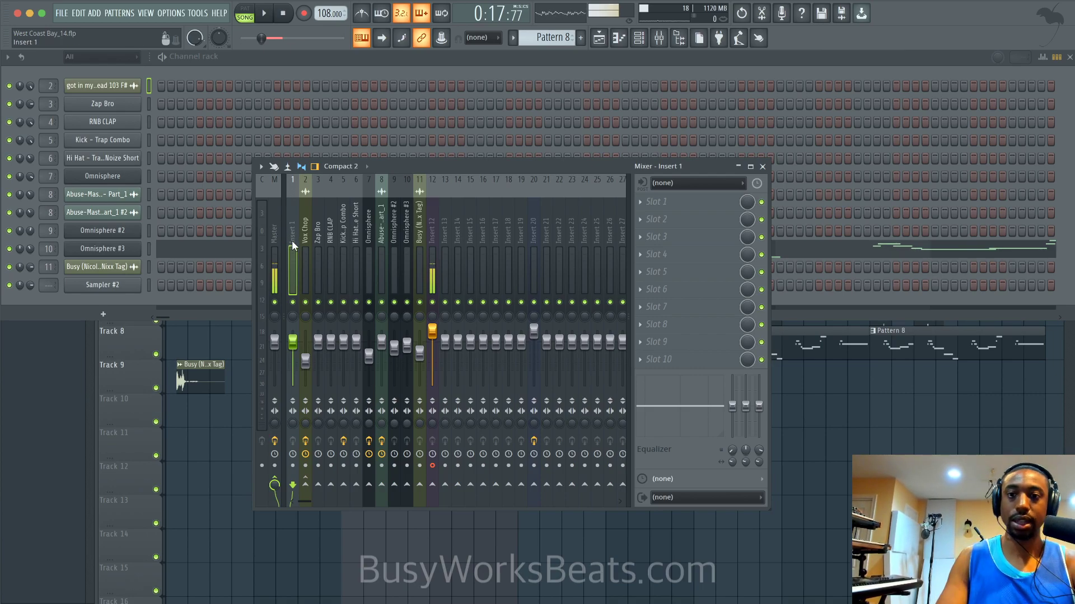
right_click(291, 240)
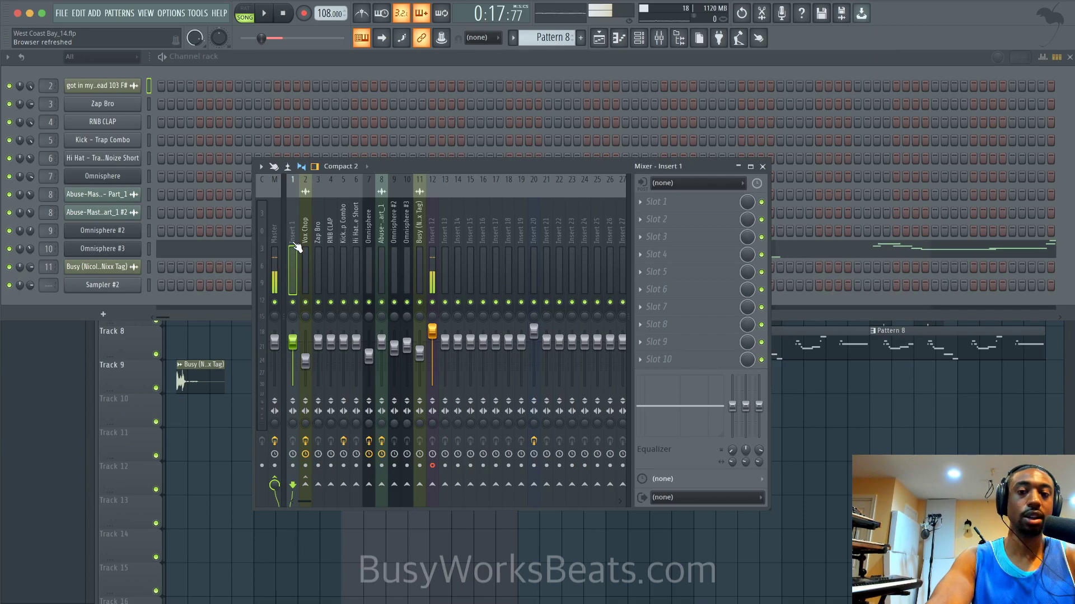
key("alt+Right")
key("alt+Right")
key("alt+Right")
key("alt+Right")
key("alt+Right")
key("alt+Right")
key("alt+Right")
key("alt+Right")
key("alt+Right")
key("alt+Right")
key("alt+Right")
key("alt+Right")
key("alt+Right")
key("alt+Right")
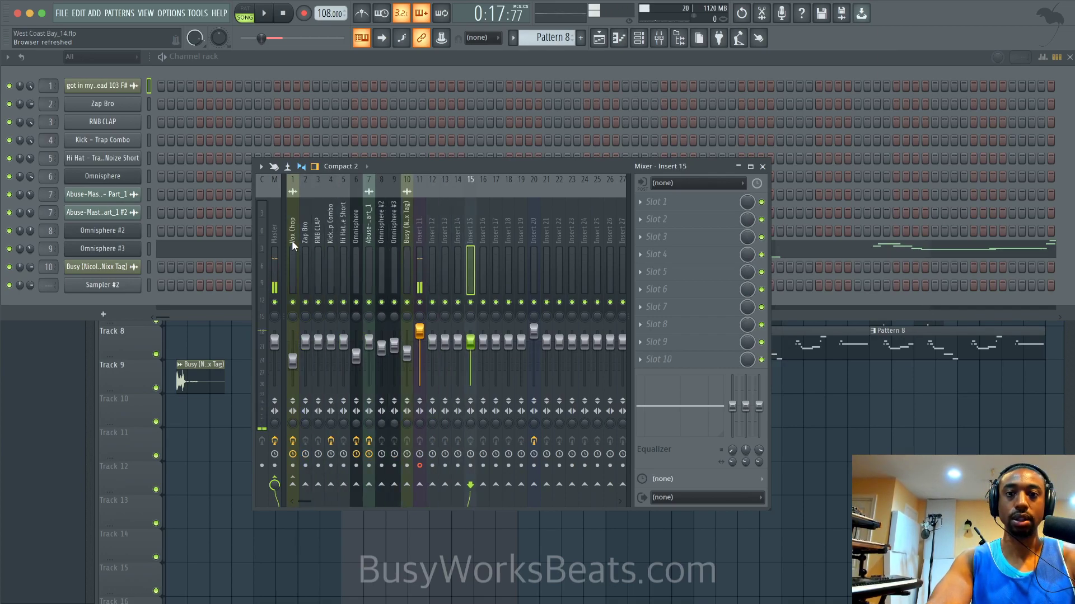
key("alt+Right")
key("alt+Right")
key("alt+Right")
key("alt+Right")
key("alt+Right")
key("alt+Right")
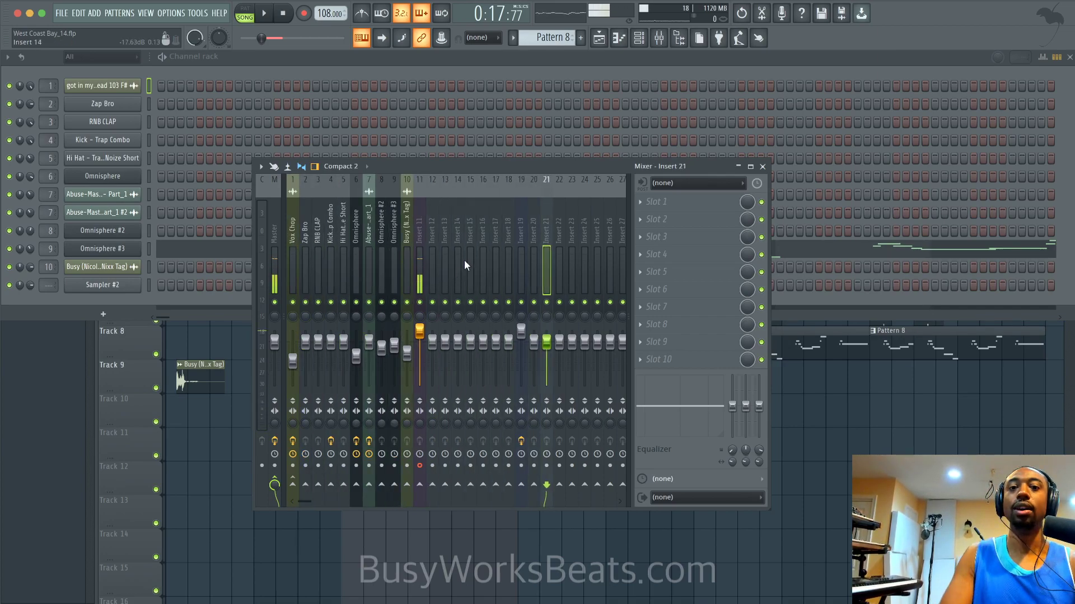
Clear Insert 19: no audio input, Fruity soft clipper bypassed, and its effects reset
left_click(519, 219)
left_click(696, 183)
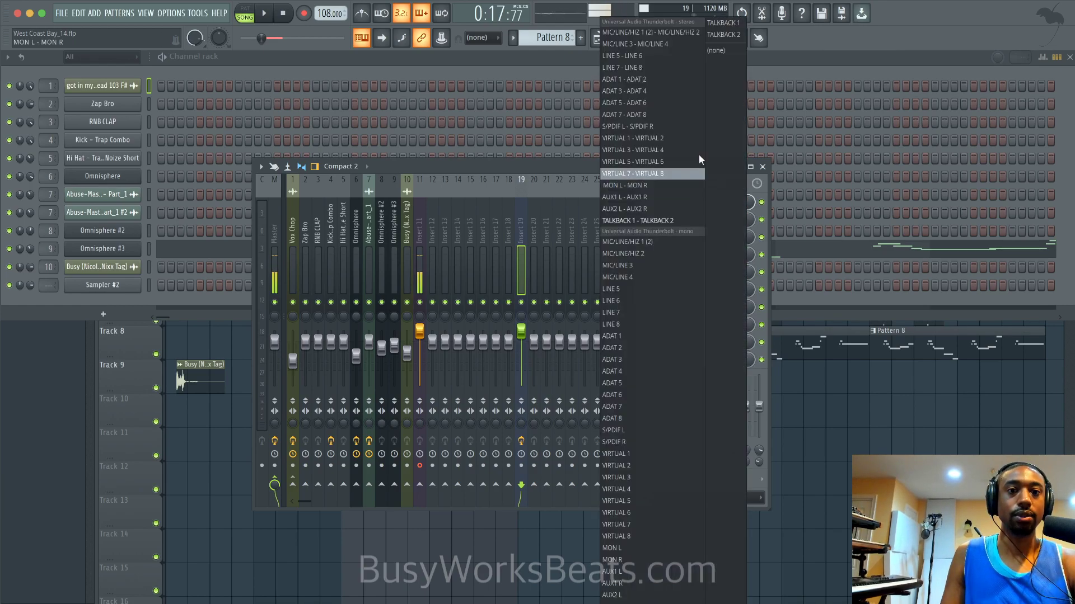
left_click(718, 52)
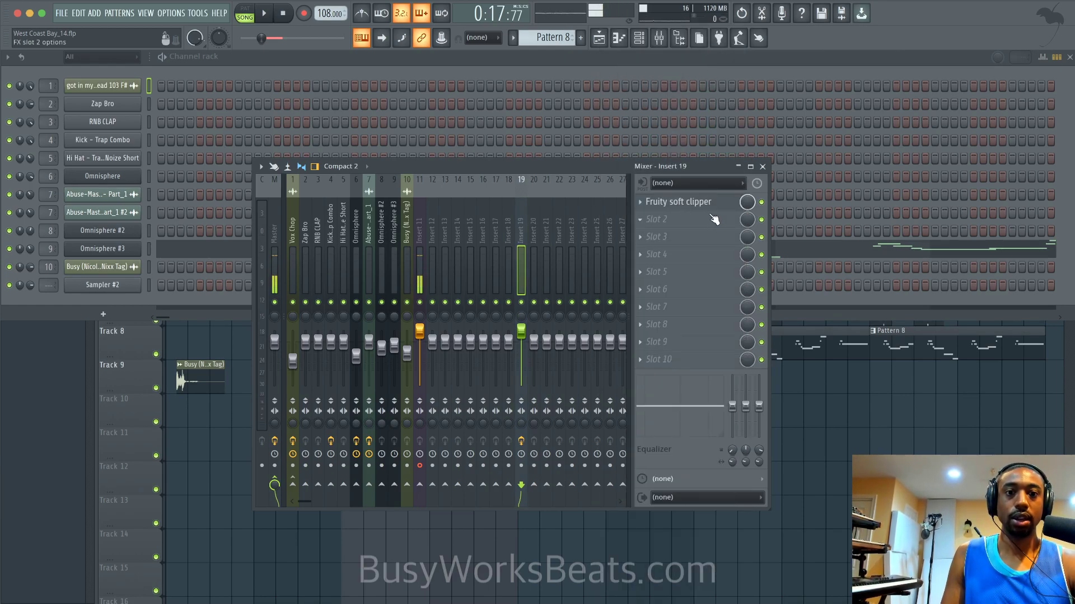
left_click(761, 202)
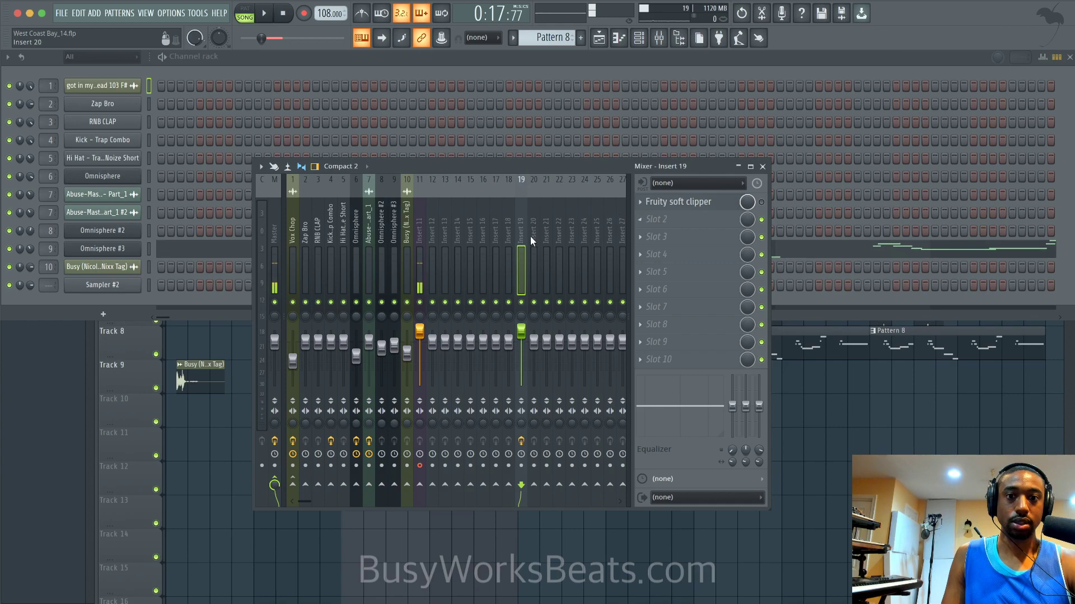
right_click(531, 241)
left_click(565, 336)
left_click(629, 345)
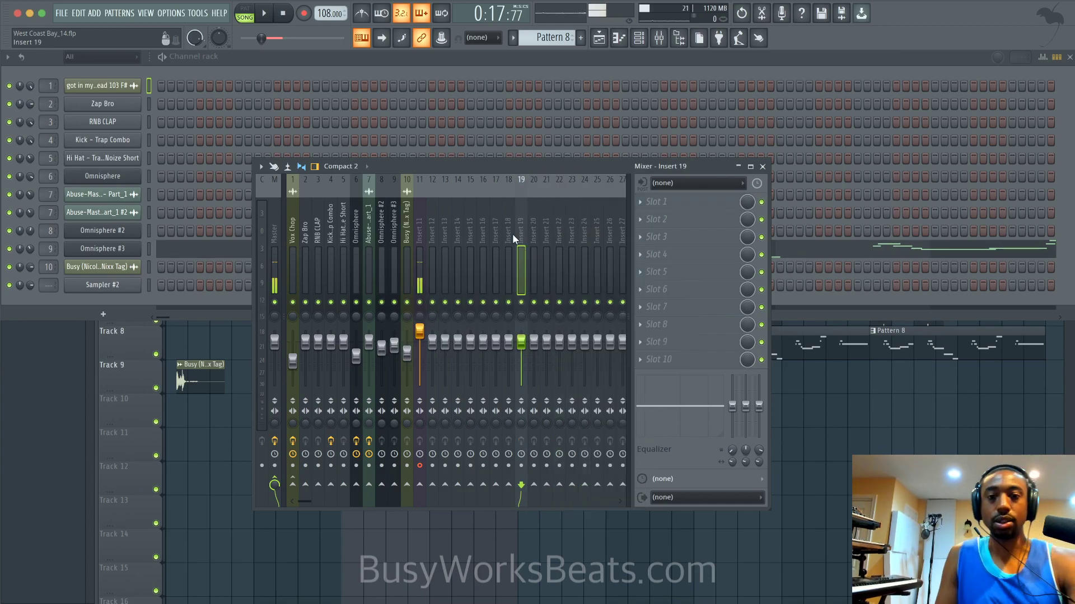
left_click_drag(512, 234, 427, 217)
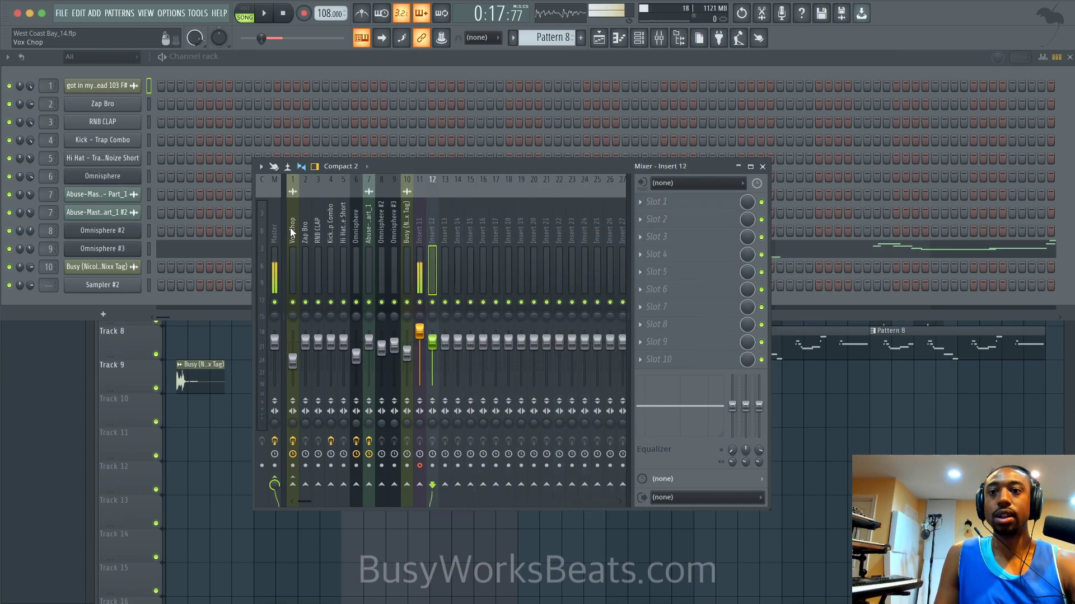
Audition the beat while viewing the Vox Chop, Zap Bro and RNB CLAP inserts
key("space")
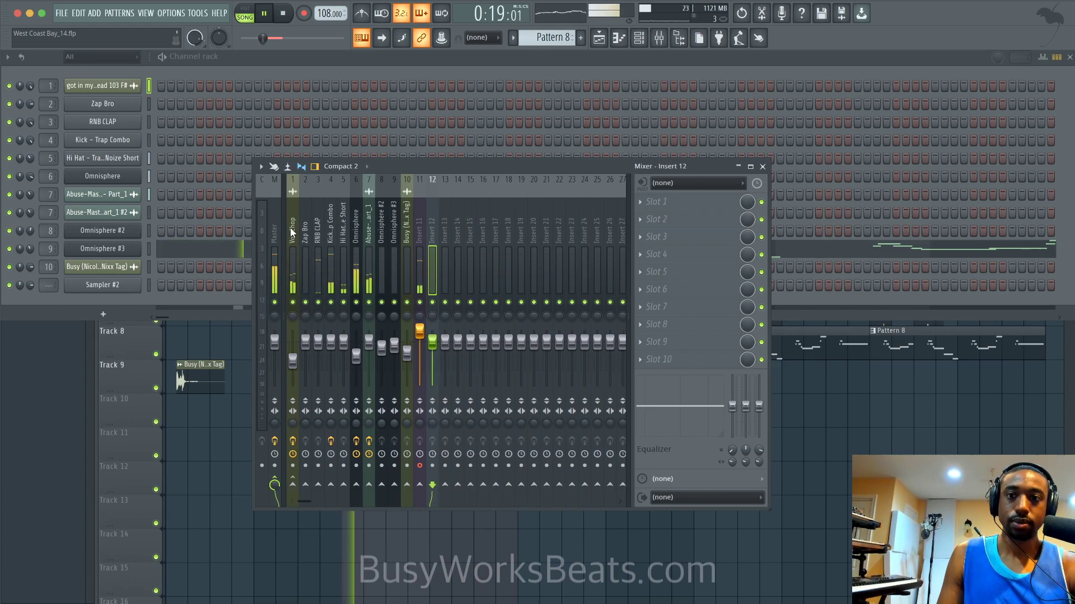
left_click(292, 232)
key("space")
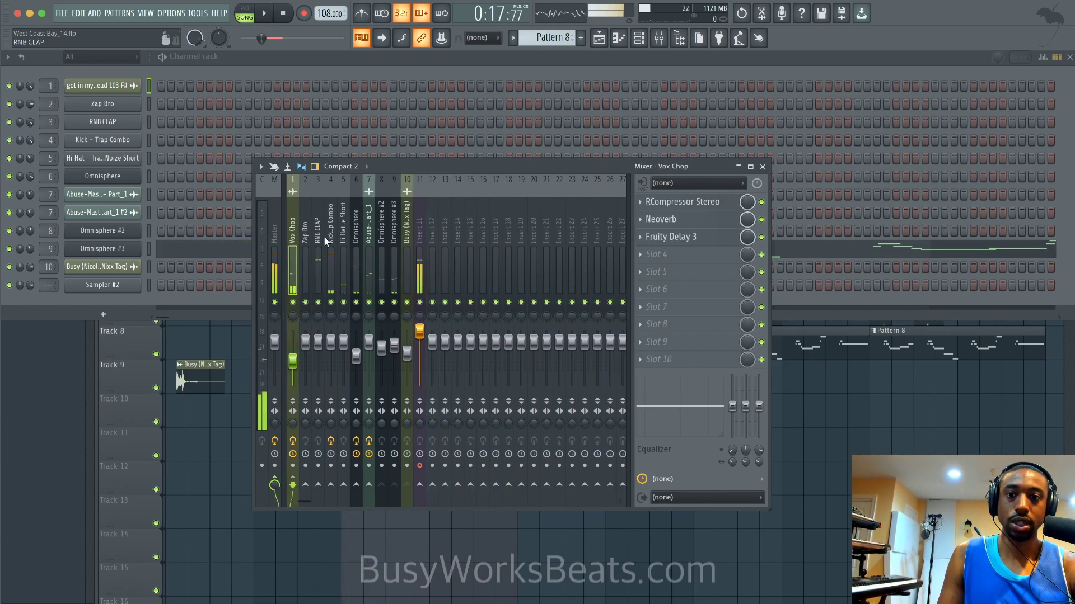
left_click(304, 235)
left_click(321, 238)
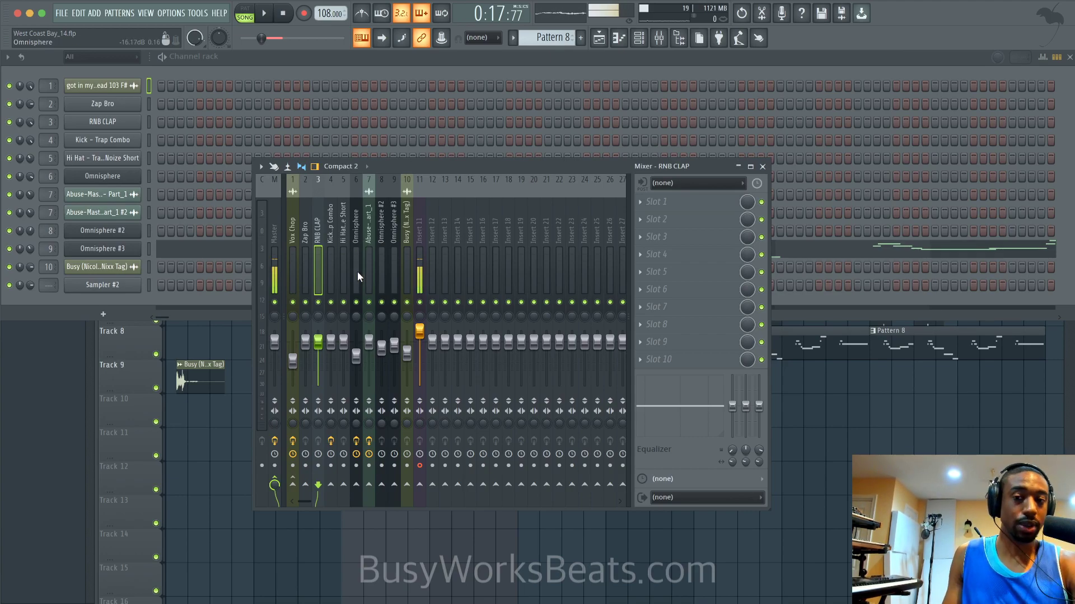
Solo the Omnisphere insert, rename it BASS during playback, then unsolo it
right_click(356, 303)
key("space")
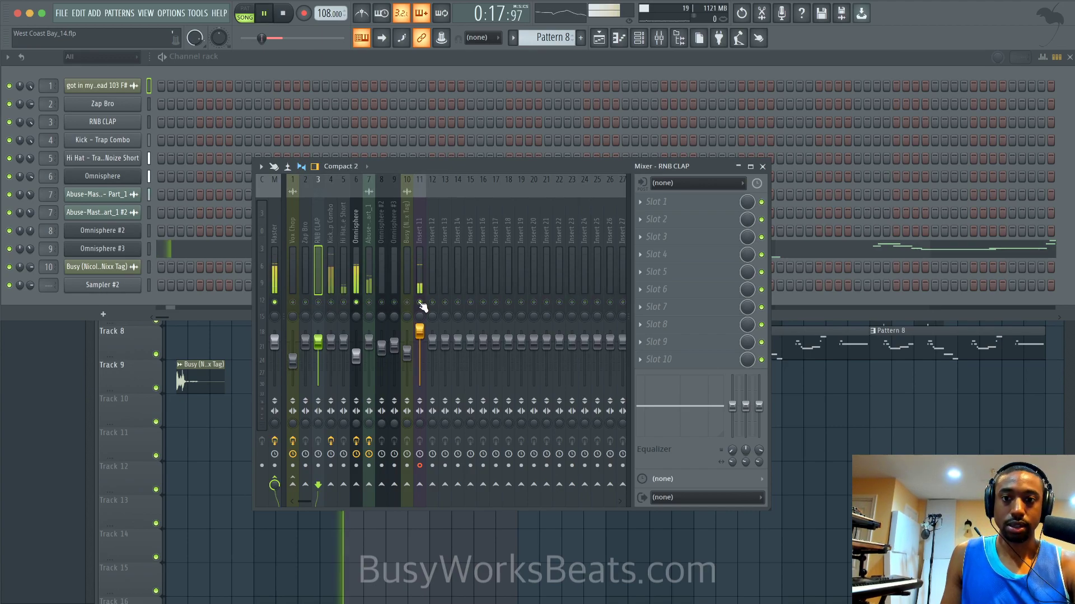
right_click(356, 246)
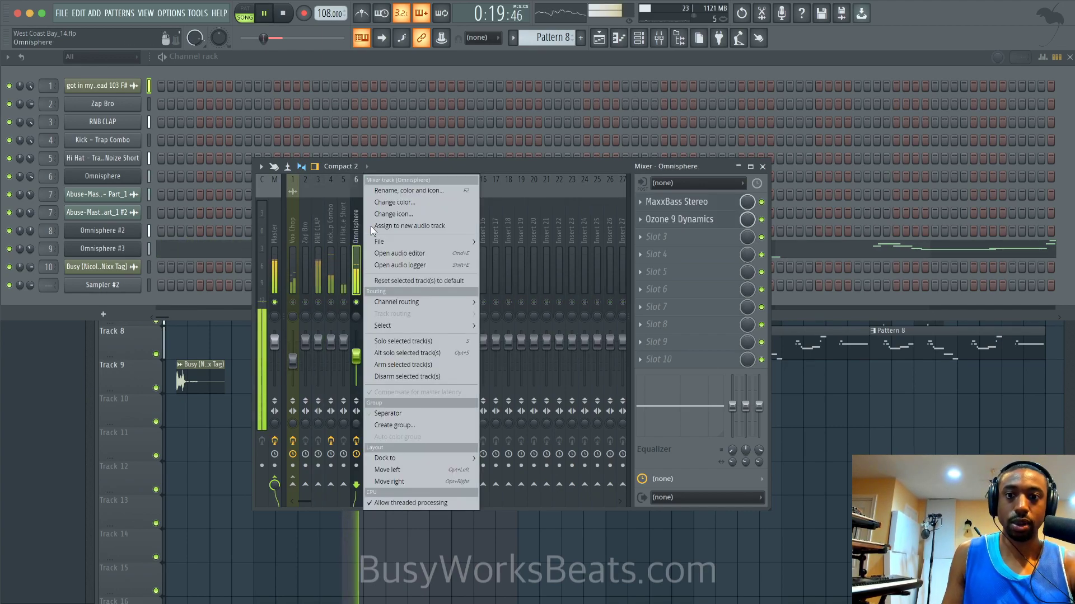
left_click(395, 193)
type("BASS")
key("Return")
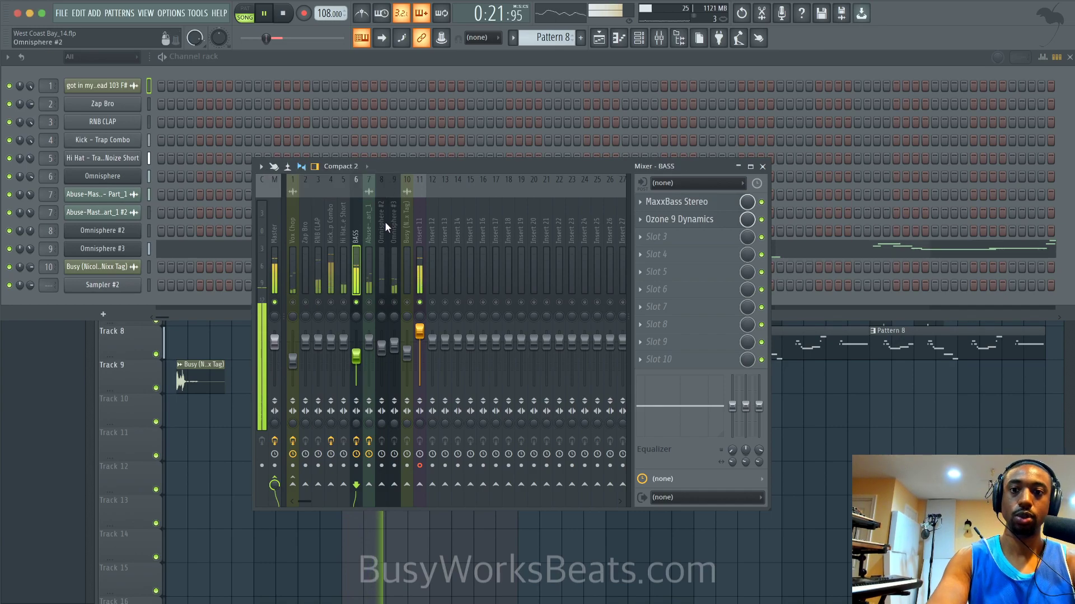
key("space")
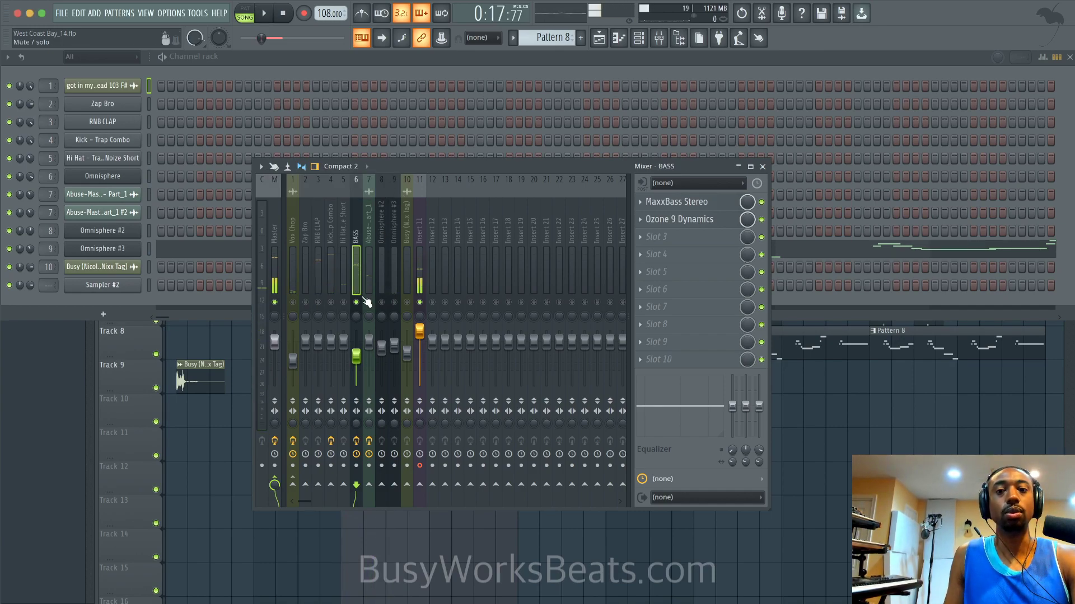
right_click(364, 300)
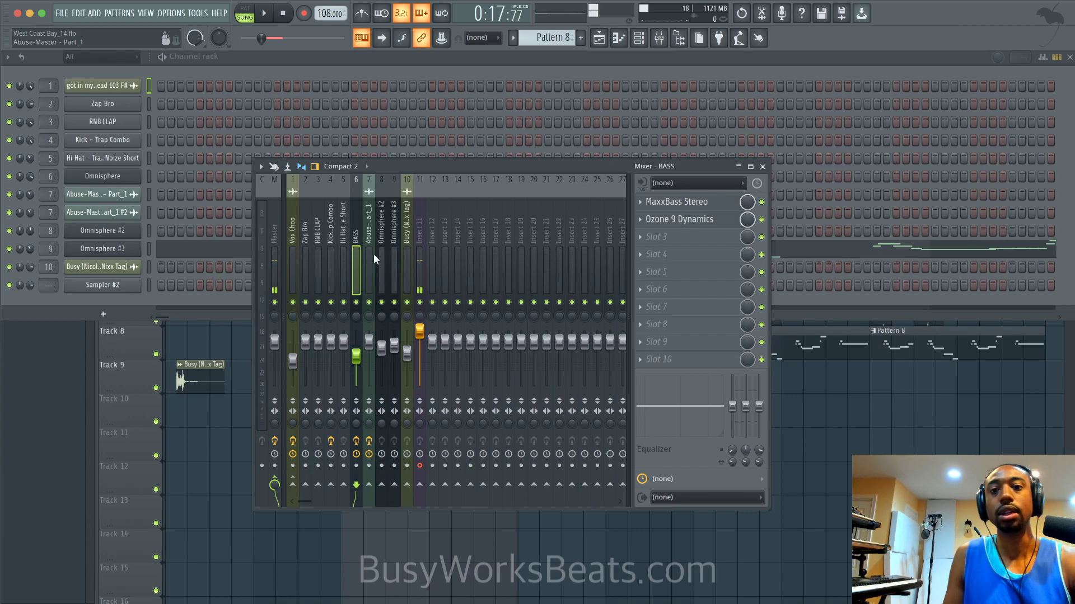
Add 'SAMPLE Song' to the front of insert 7's Abuse-Master name so it reads 'SAMPLE Song Abuse'
left_click(371, 239)
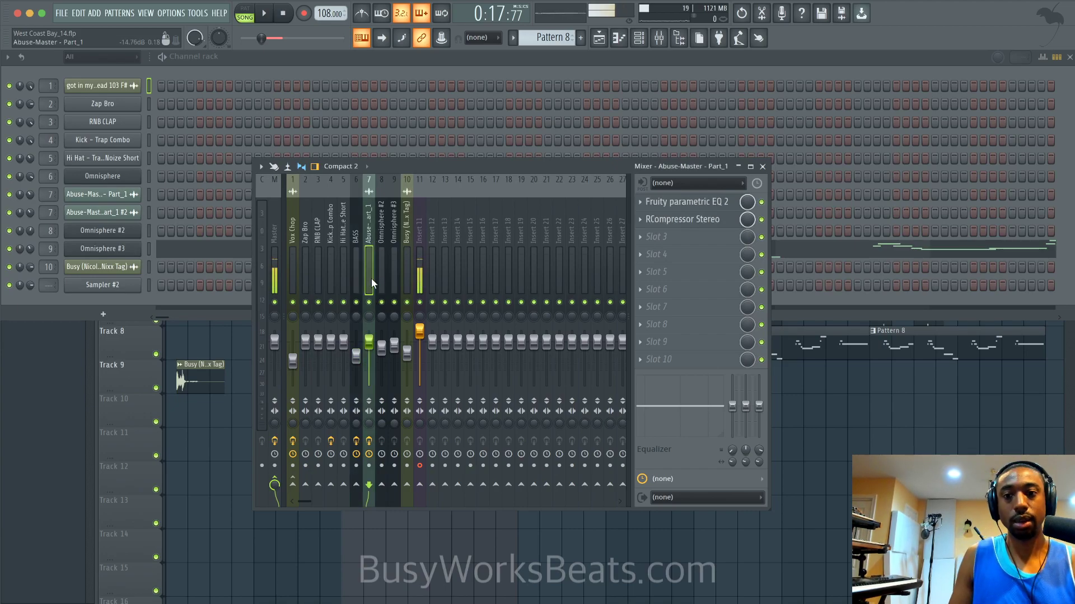
right_click(367, 220)
left_click(413, 191)
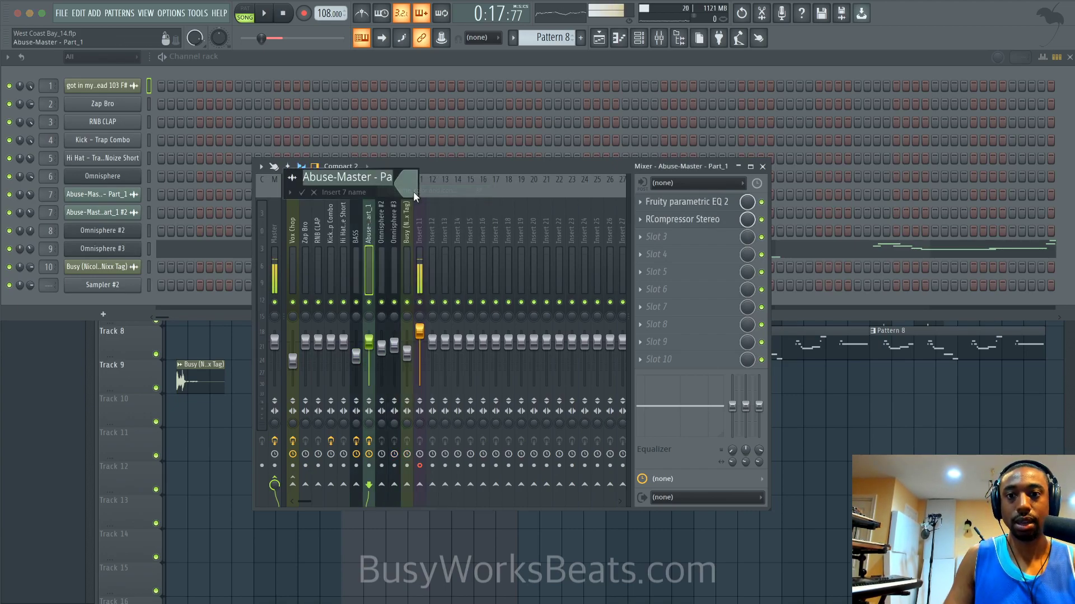
key("End")
key("Left")
key("Left")
type("SAMPLE")
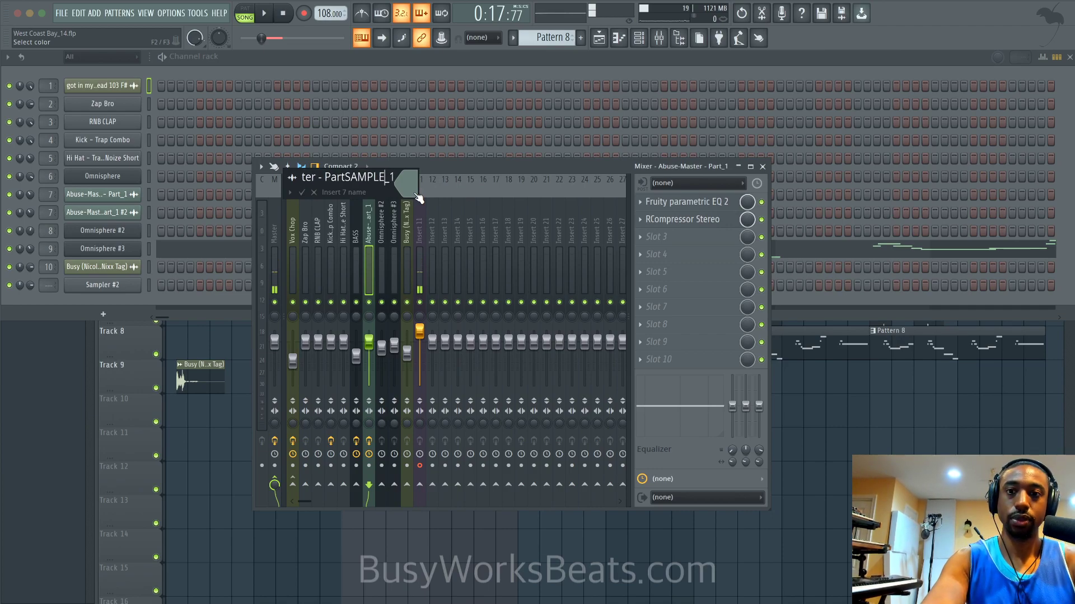
key("BackSpace")
key("BackSpace")
key("BackSpace")
key("BackSpace")
key("BackSpace")
key("BackSpace")
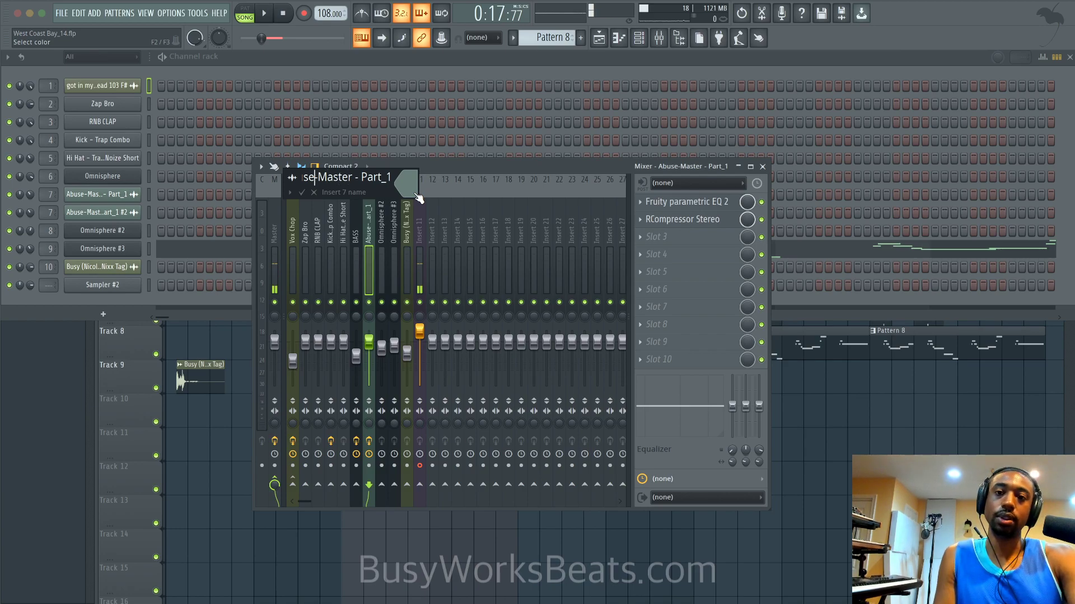
key("Home")
type("SAMPLE")
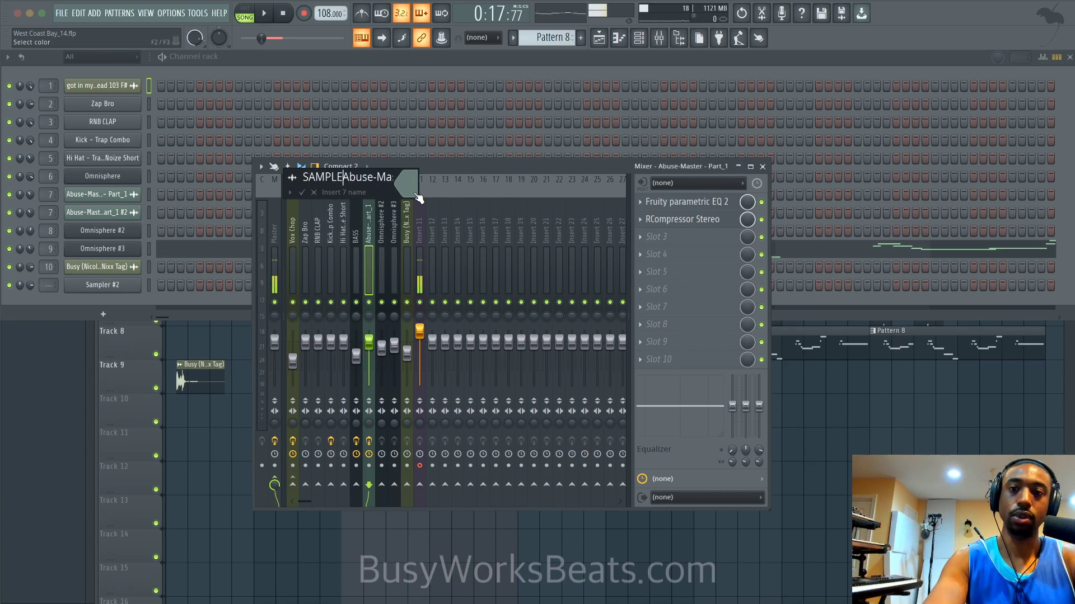
type(" Song")
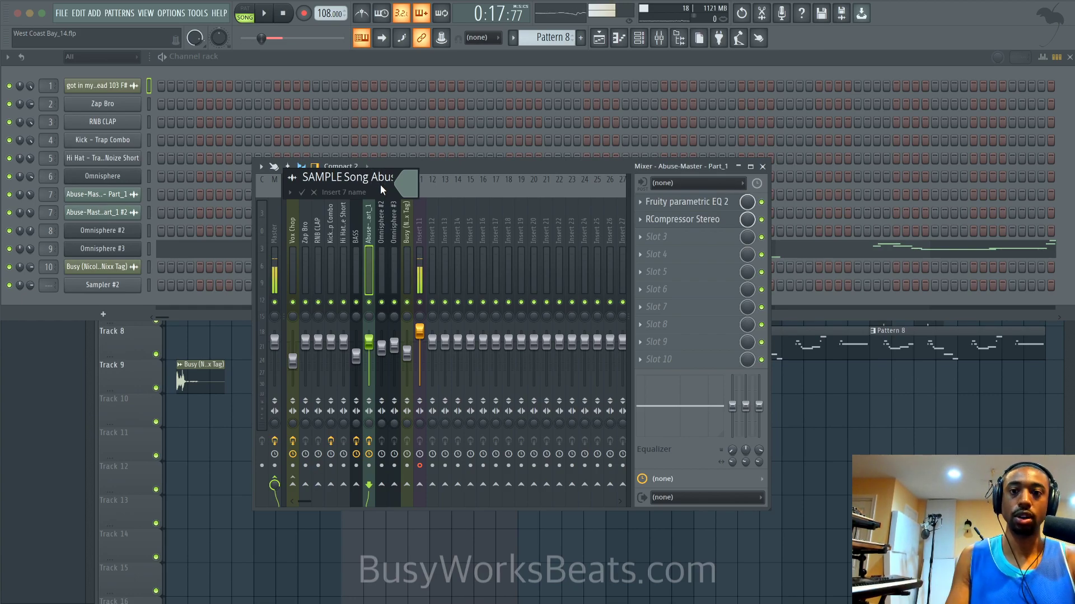
key("Right")
key("Right")
key("Right")
key("Right")
key("Right")
key("Right")
key("Right")
key("Right")
key("Right")
key("Right")
key("Right")
key("Right")
key("Right")
key("Right")
key("Right")
key("Right")
key("Right")
key("Right")
key("Right")
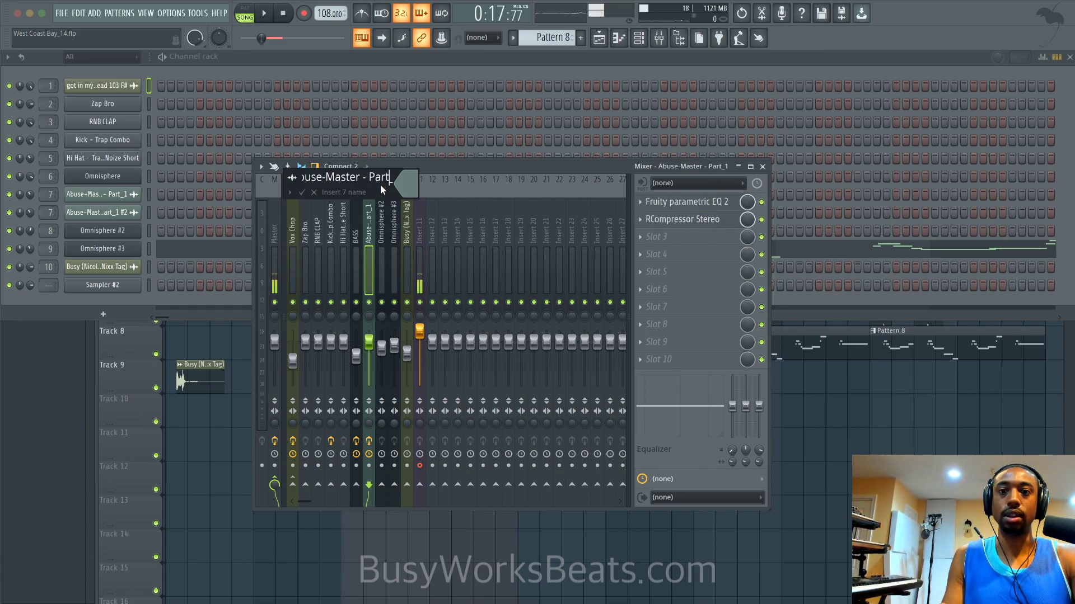
key("Right")
key("Right")
key("ctrl+a")
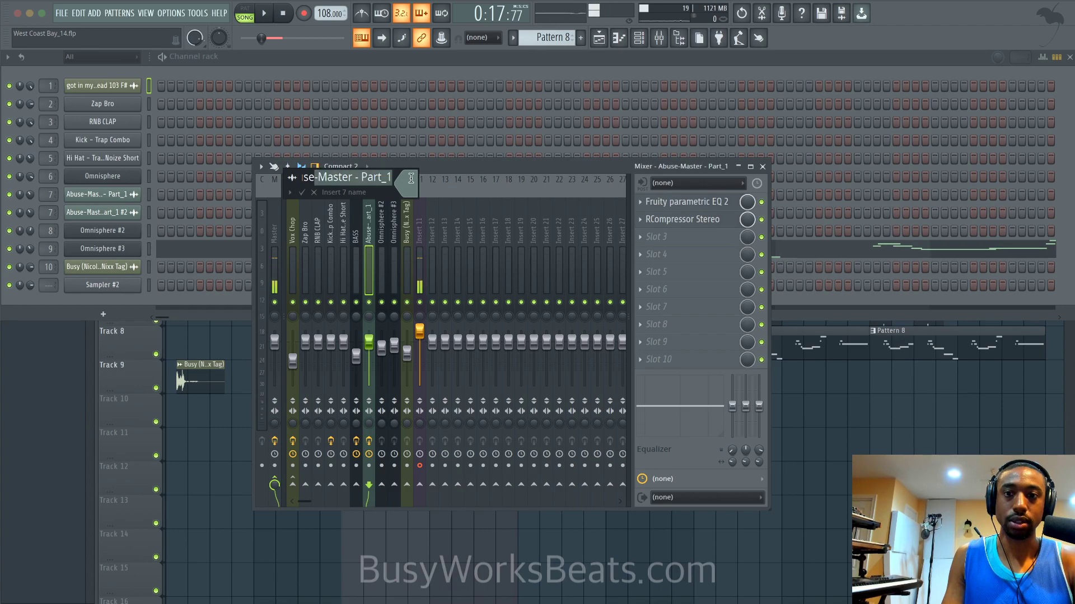
key("Home")
key("Return")
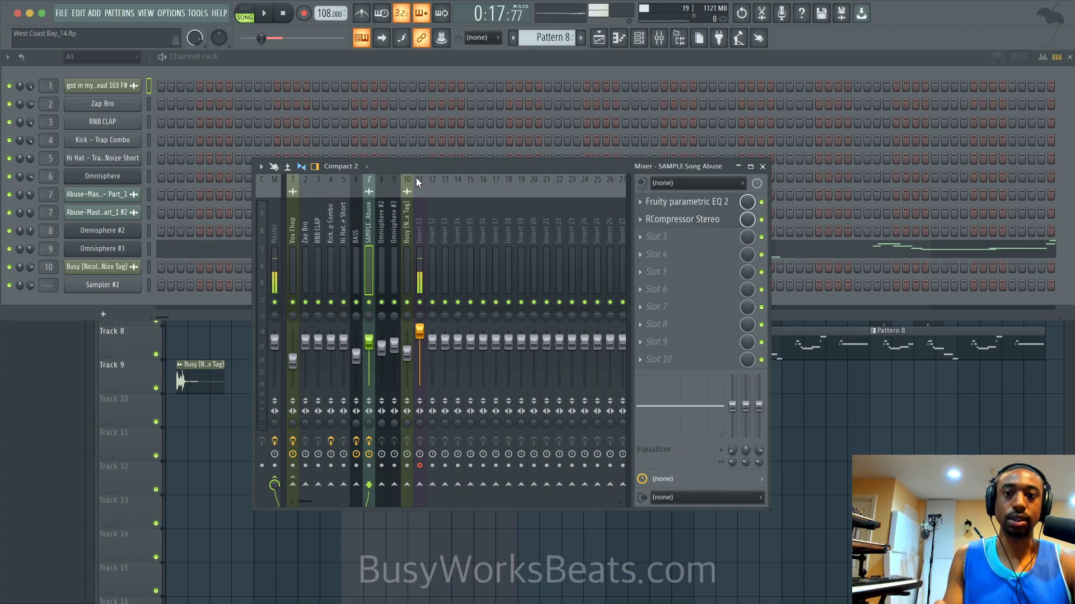
Solo the Omnisphere #2 insert during playback and rename it 'Pop Corn Synth'
left_click(381, 242)
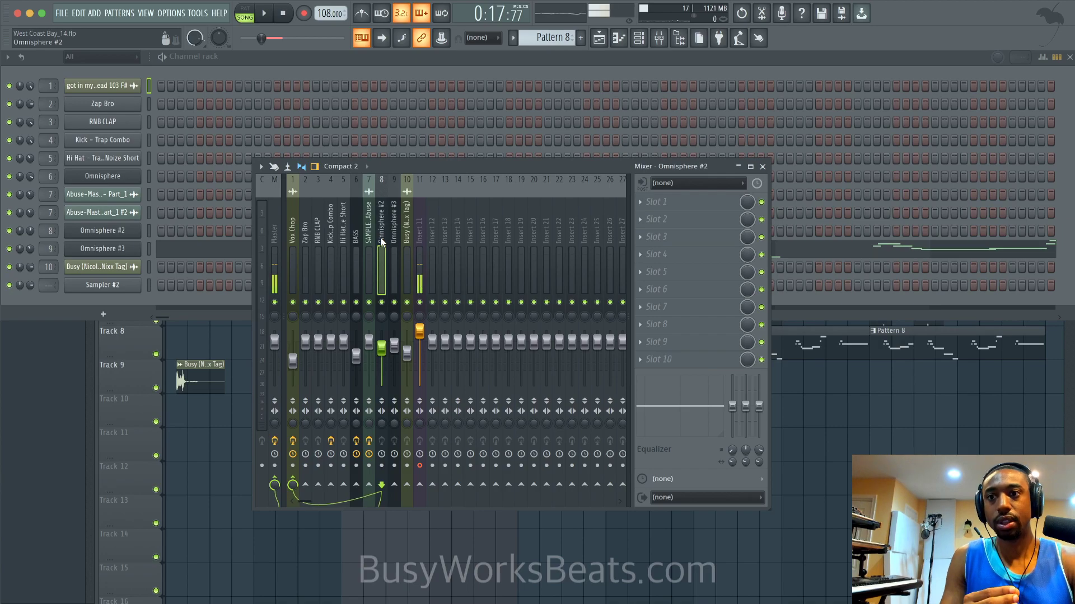
key("space")
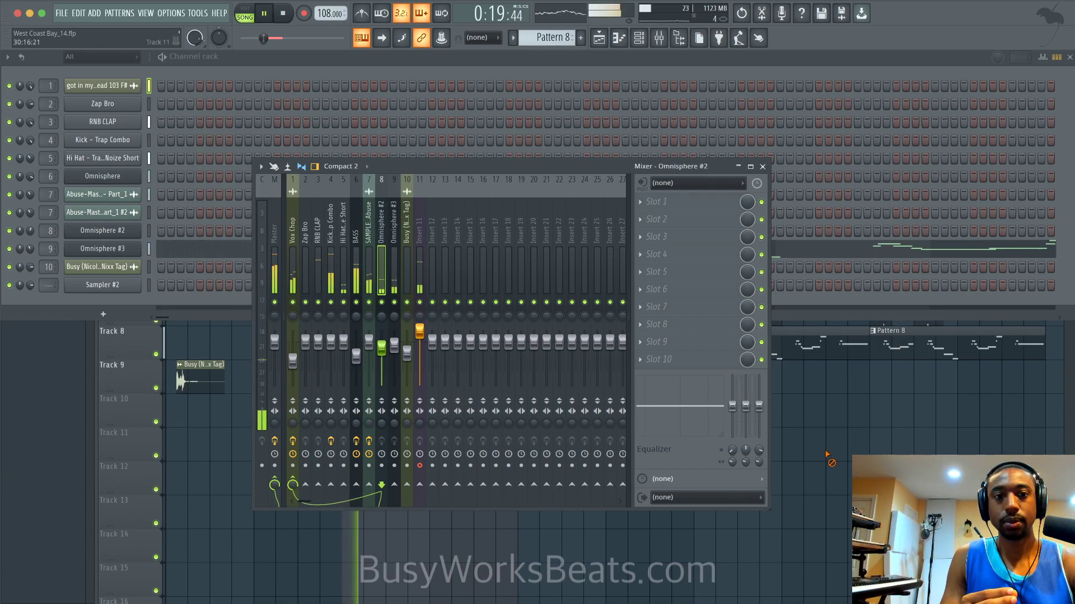
key("F5")
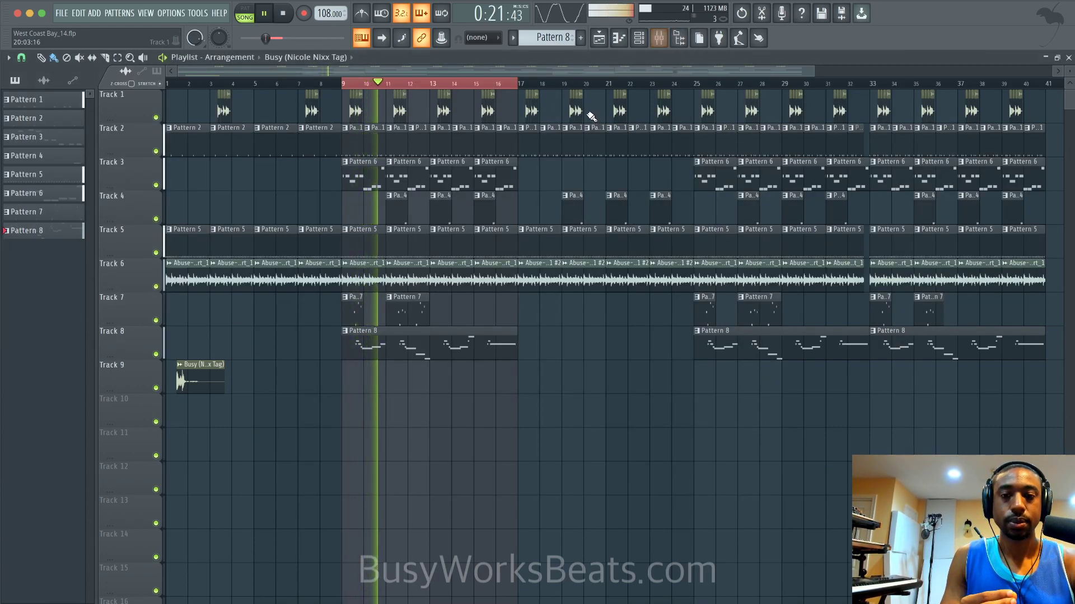
left_click(659, 38)
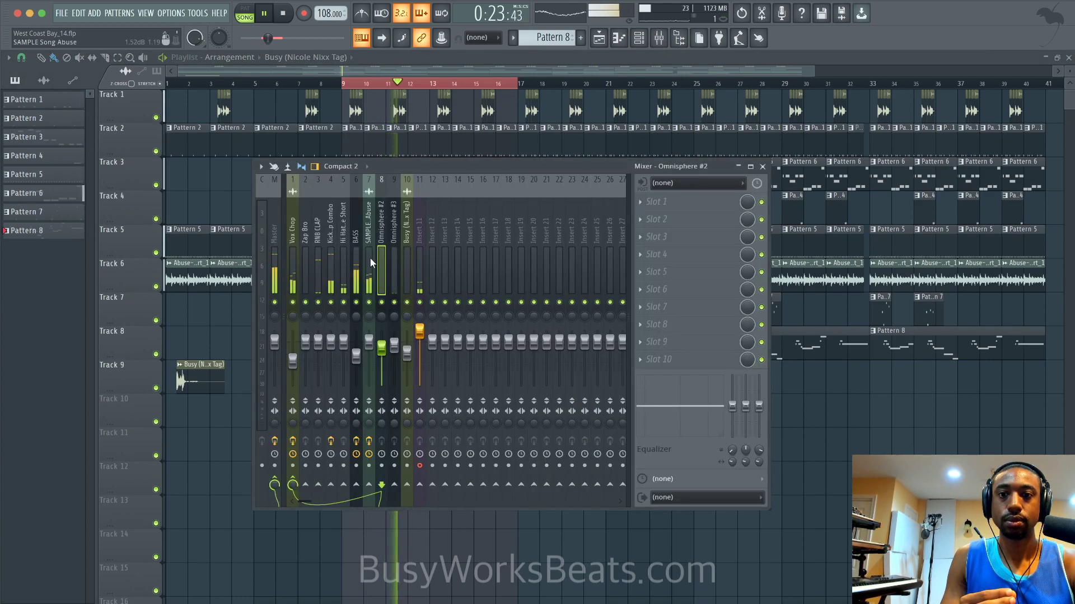
right_click(381, 302)
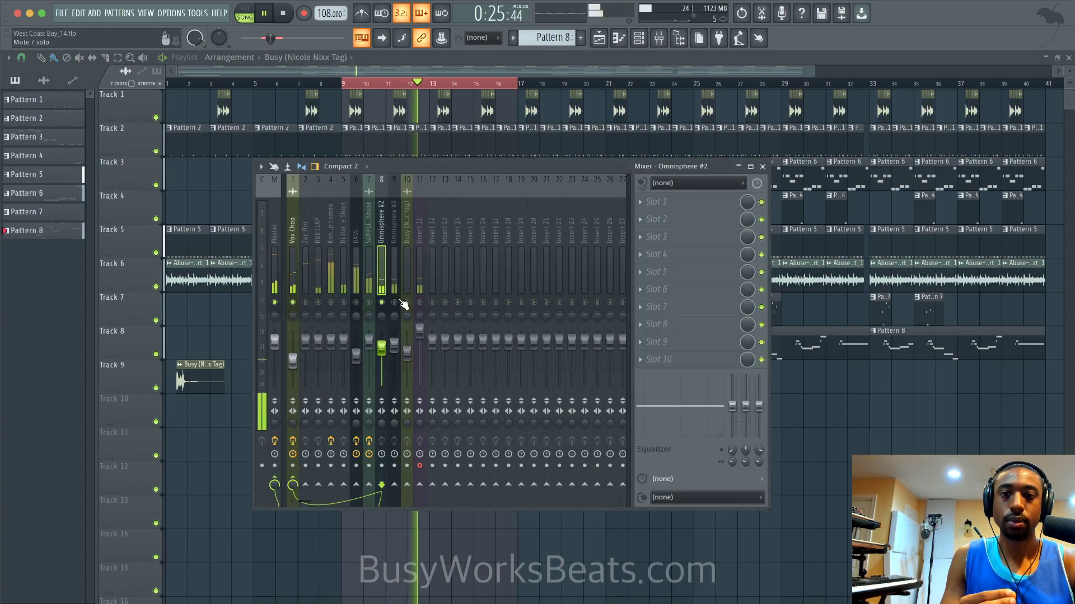
right_click(381, 235)
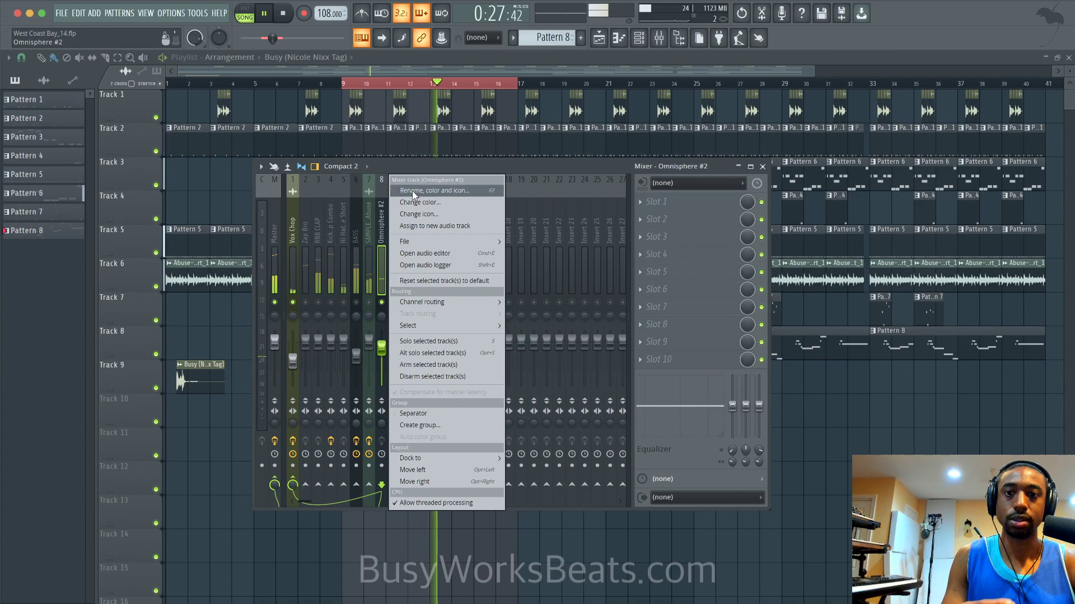
left_click(414, 191)
type("Pop Co")
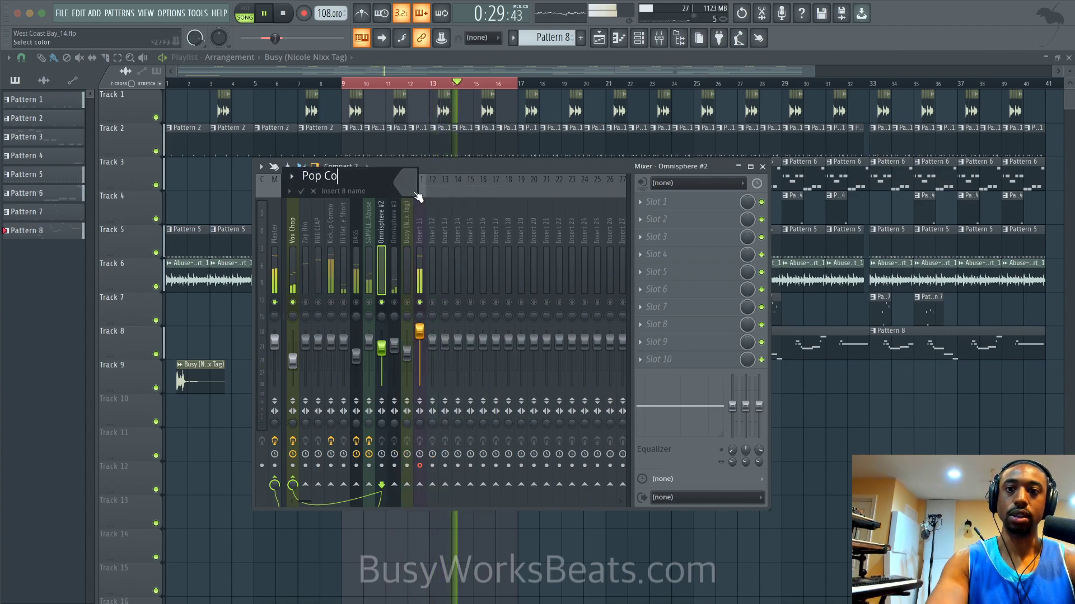
type("rn Synth")
key("Return")
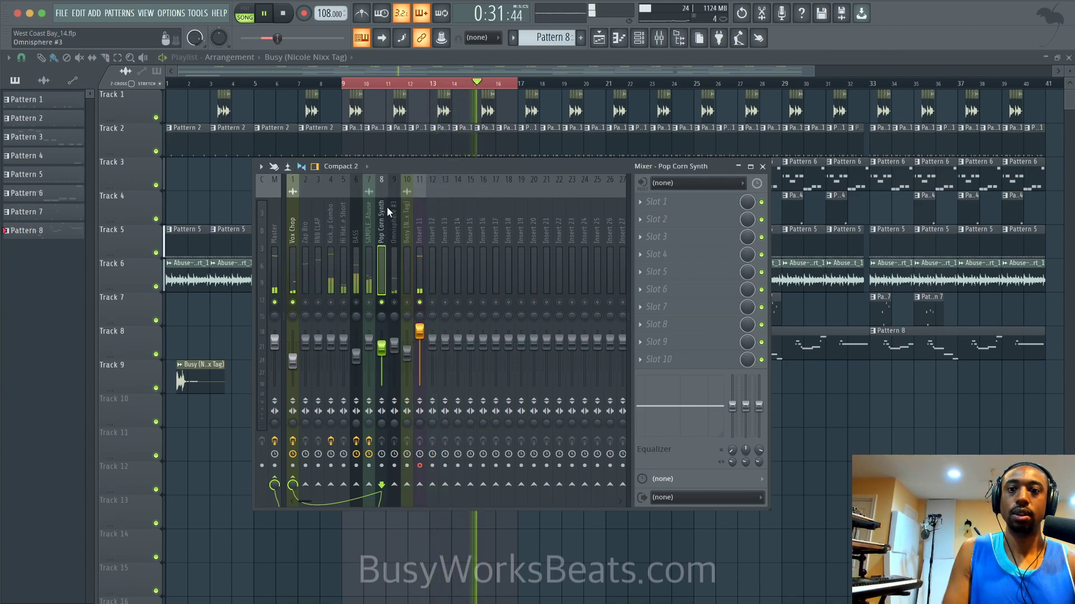
right_click(381, 232)
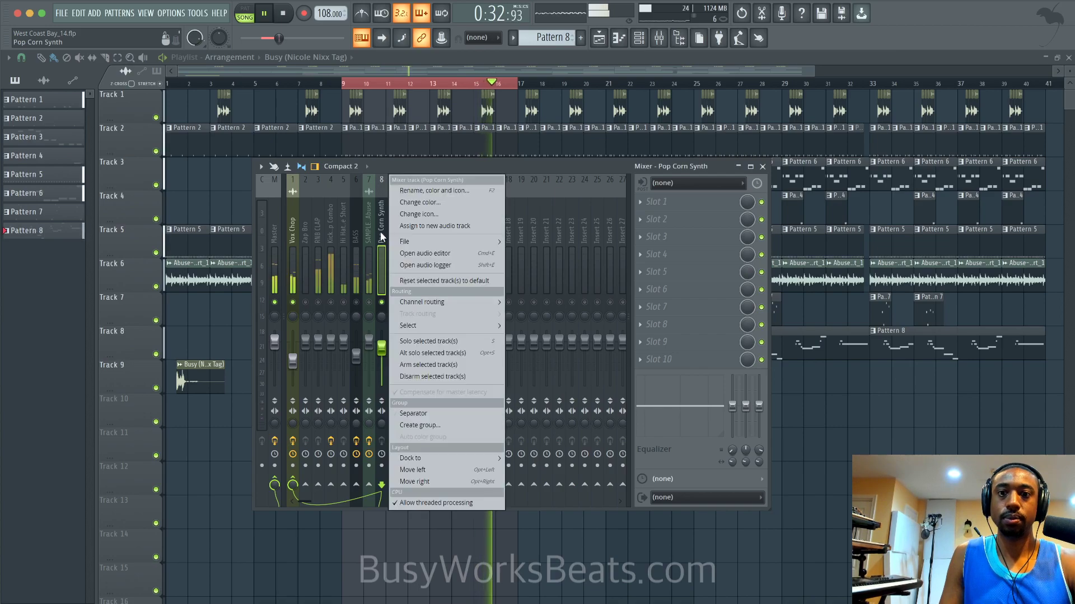
left_click(429, 190)
key("Return")
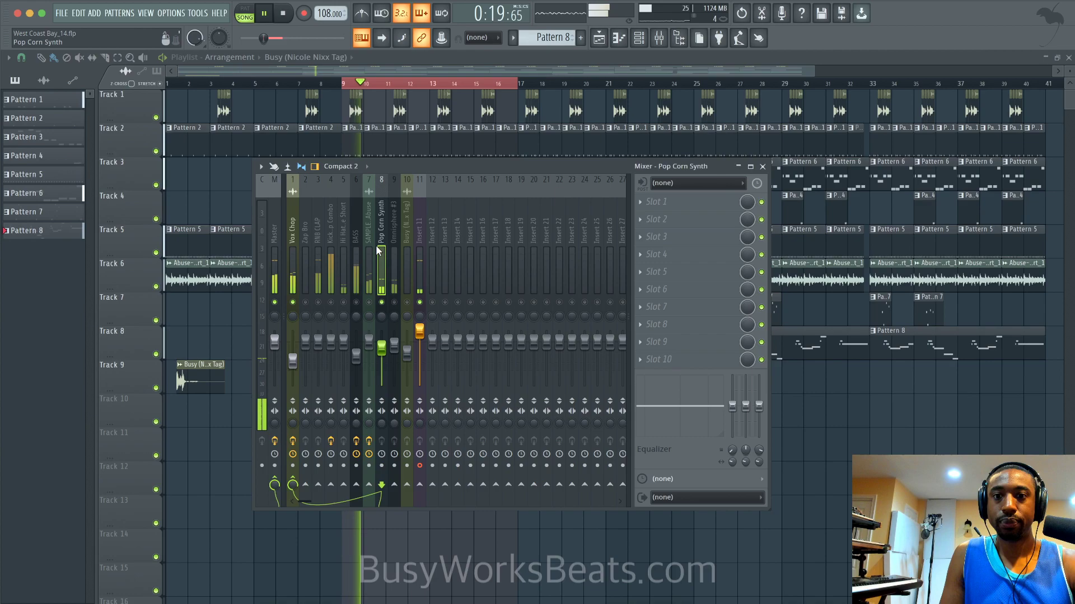
key("space")
Clear the Pop Corn Synth solo, audition neighbouring inserts, and select Omnisphere #3
left_click(296, 242)
left_click(314, 240)
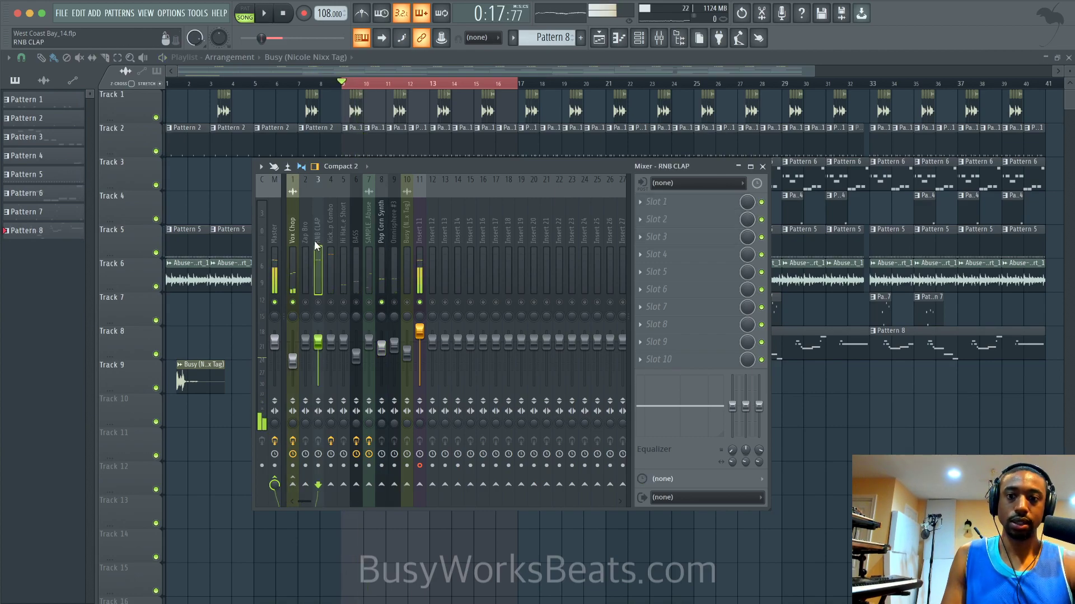
left_click(330, 241)
left_click(368, 241)
left_click(381, 240)
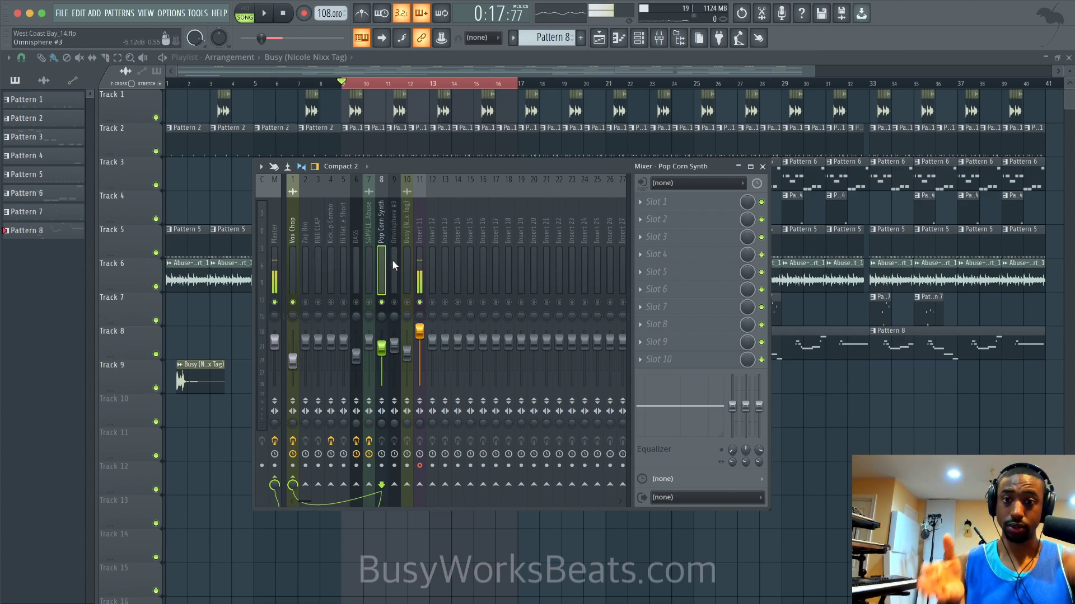
right_click(383, 303)
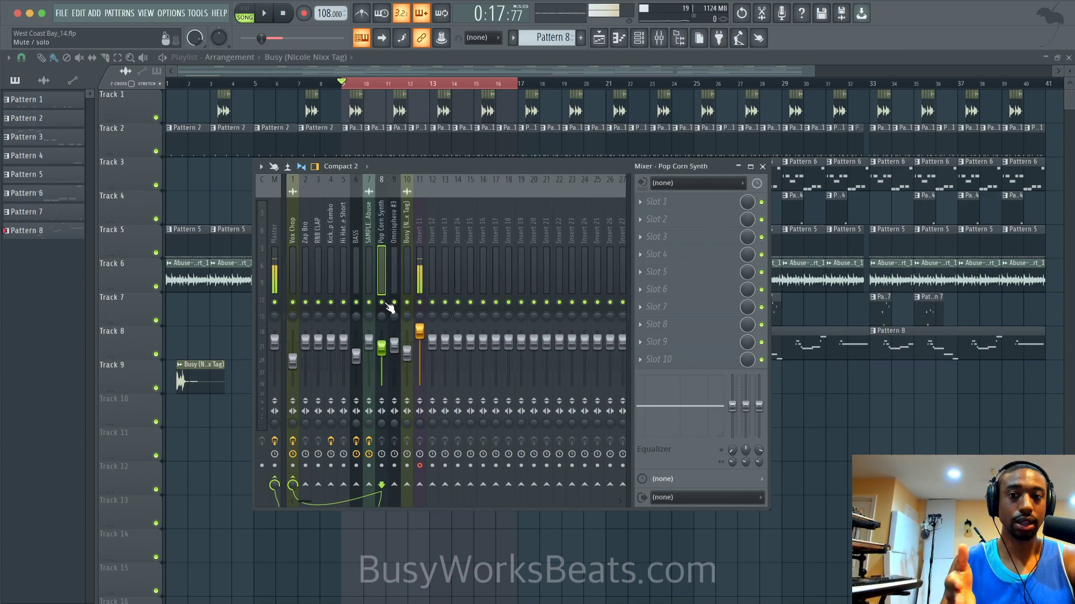
right_click(394, 303)
right_click(394, 304)
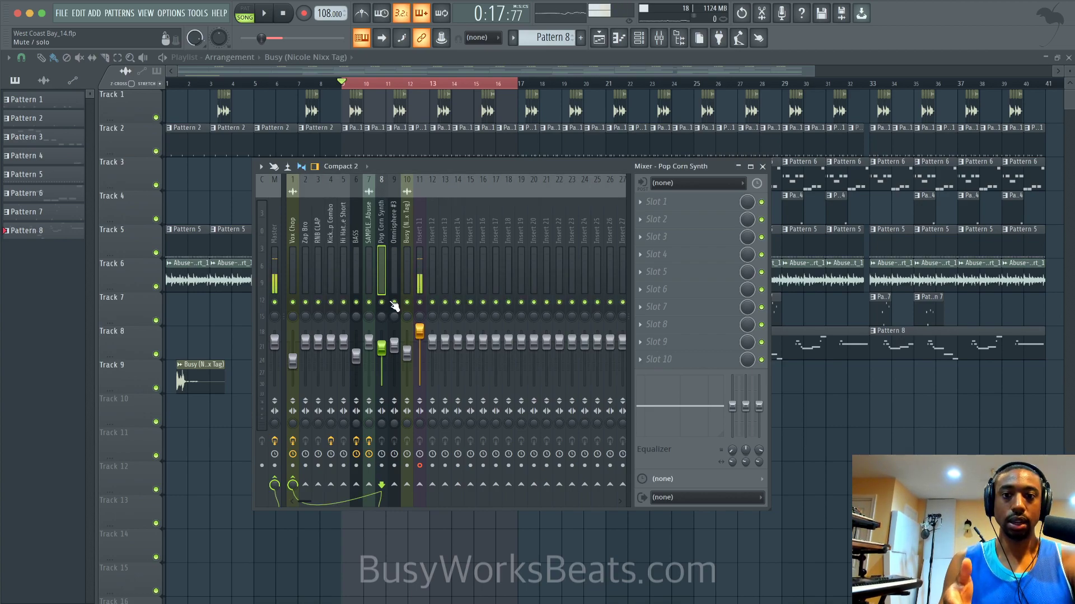
left_click(392, 241)
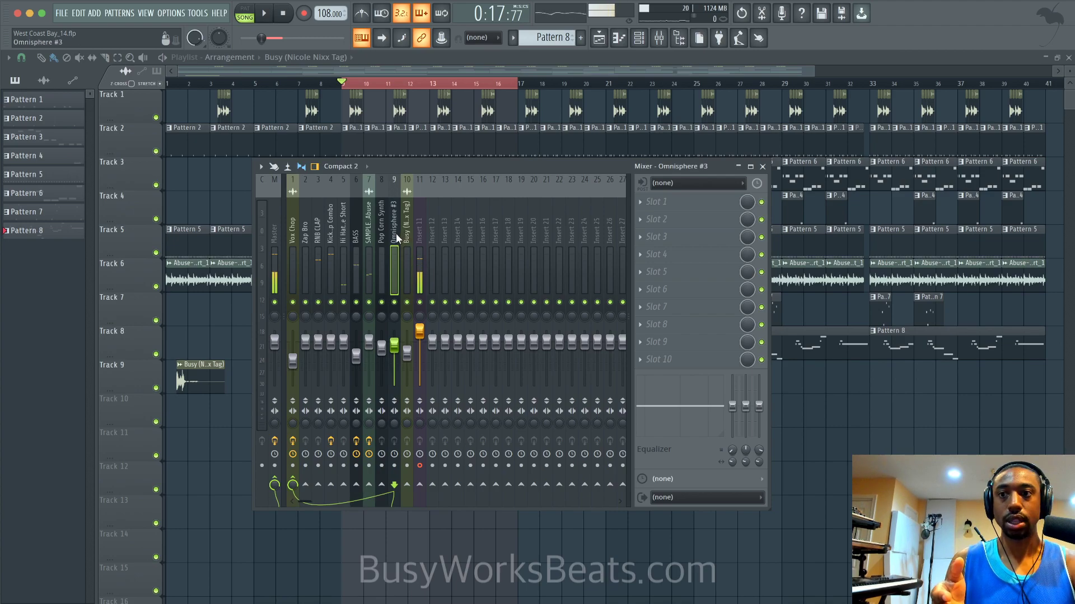
Solo Omnisphere #3 while the song plays and rename it 'Pop corn Synth 2'
key("space")
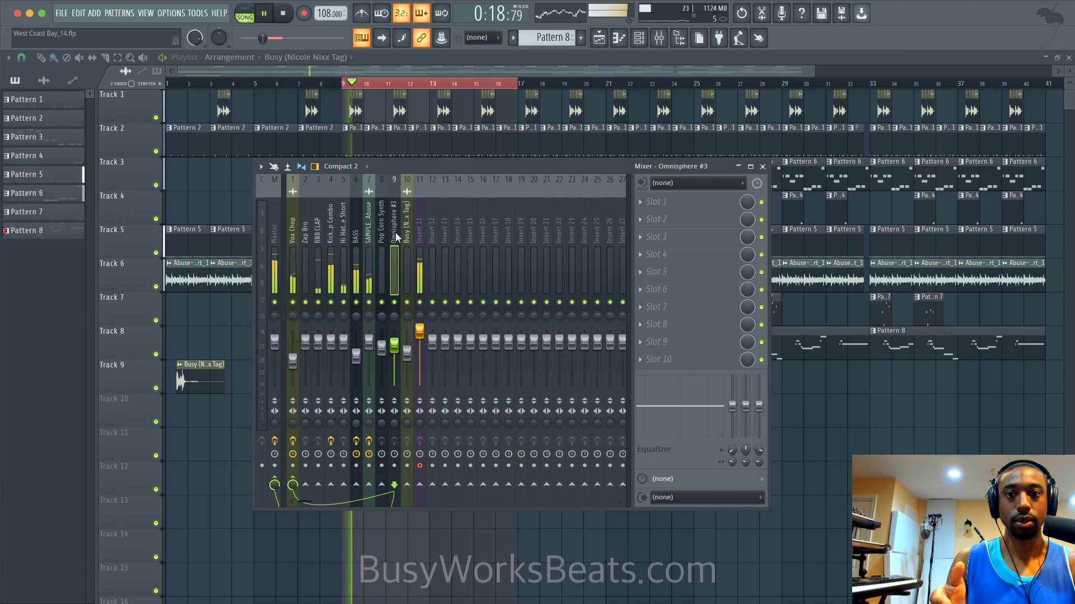
right_click(395, 302)
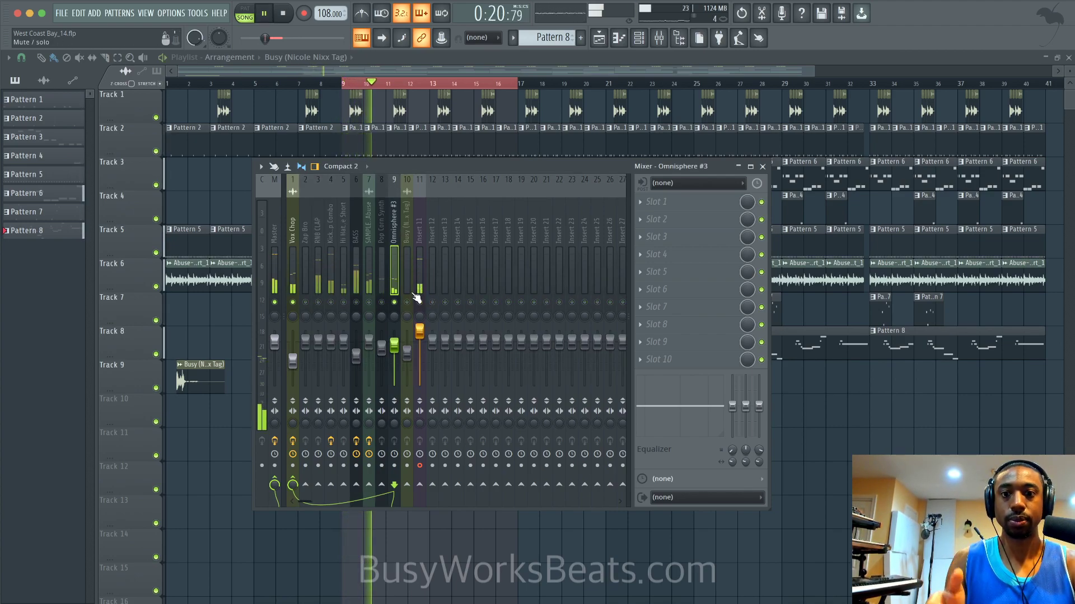
right_click(394, 239)
left_click(425, 189)
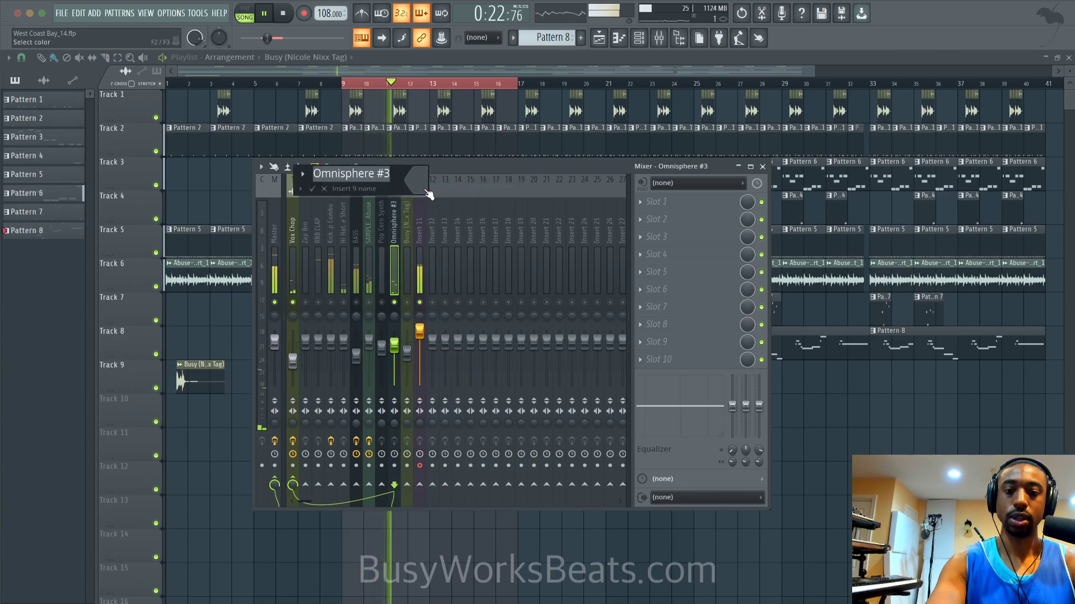
type("Pop")
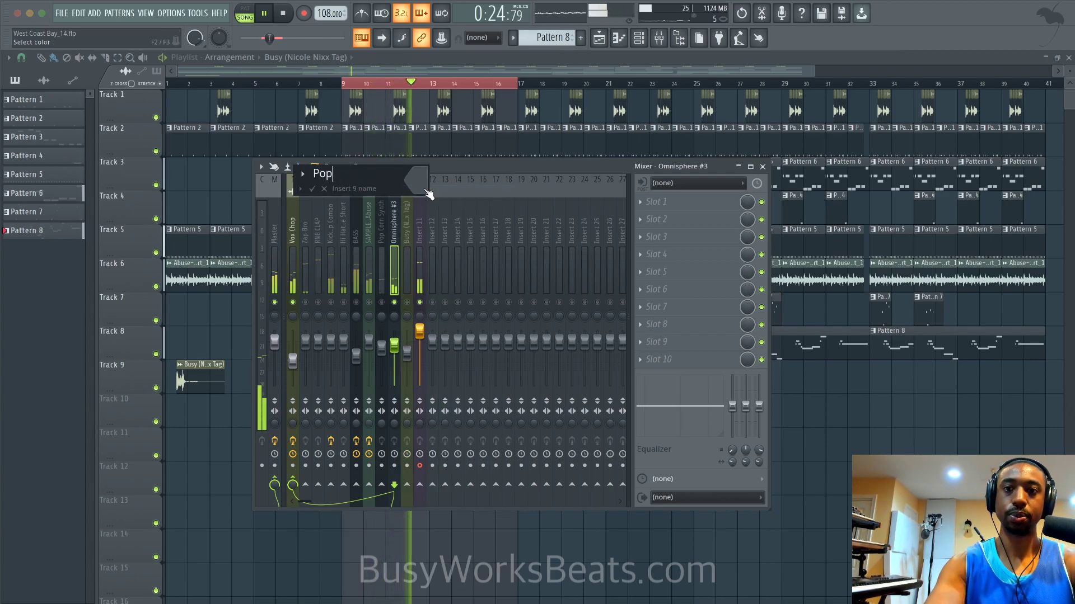
type(" coren")
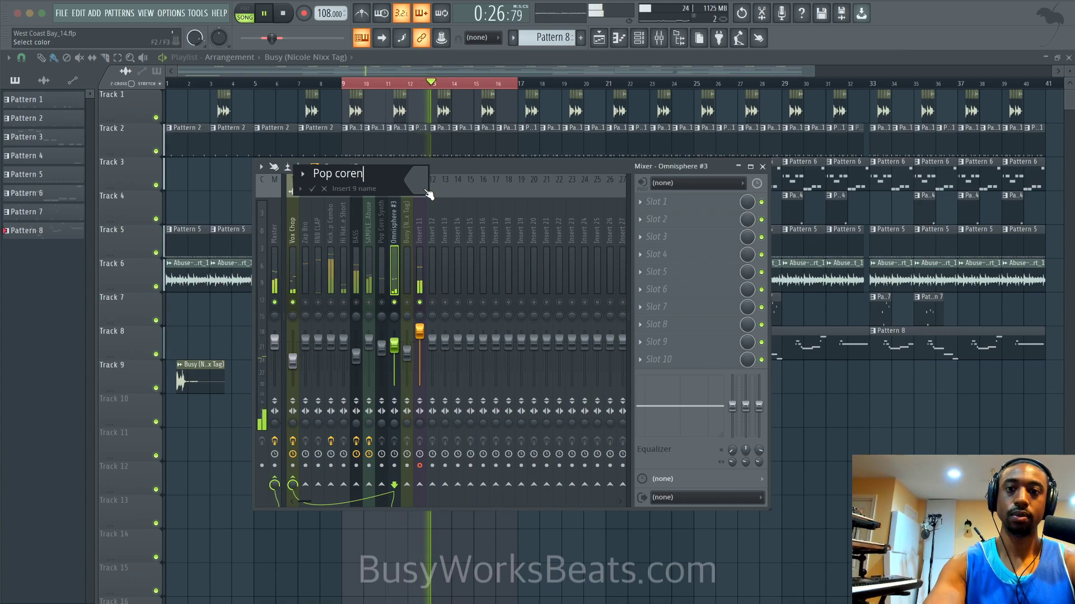
key("BackSpace")
key("BackSpace")
type("n Synth 2")
key("Return")
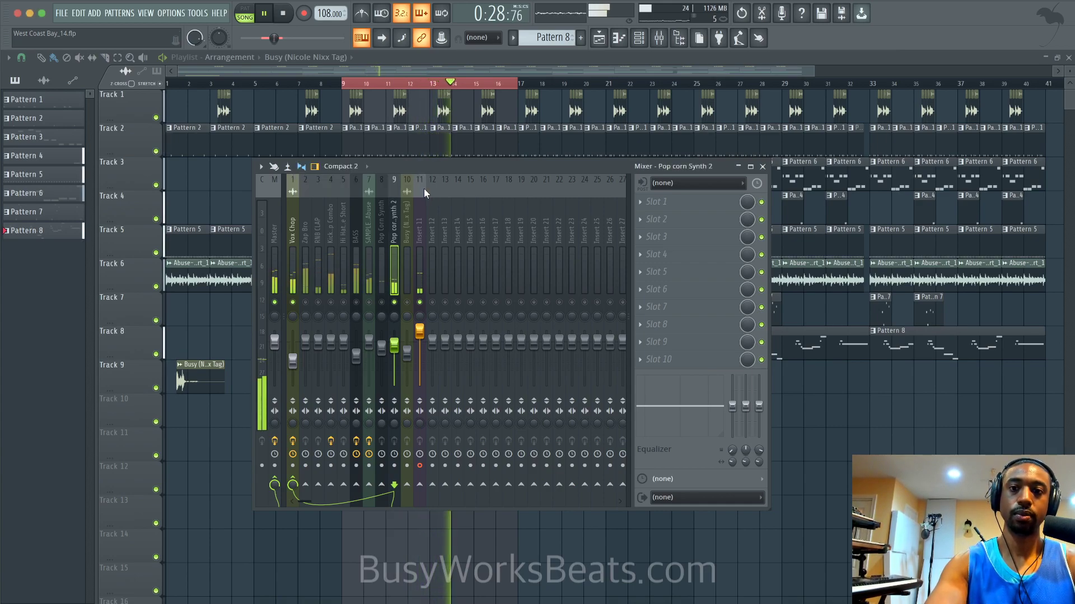
key("space")
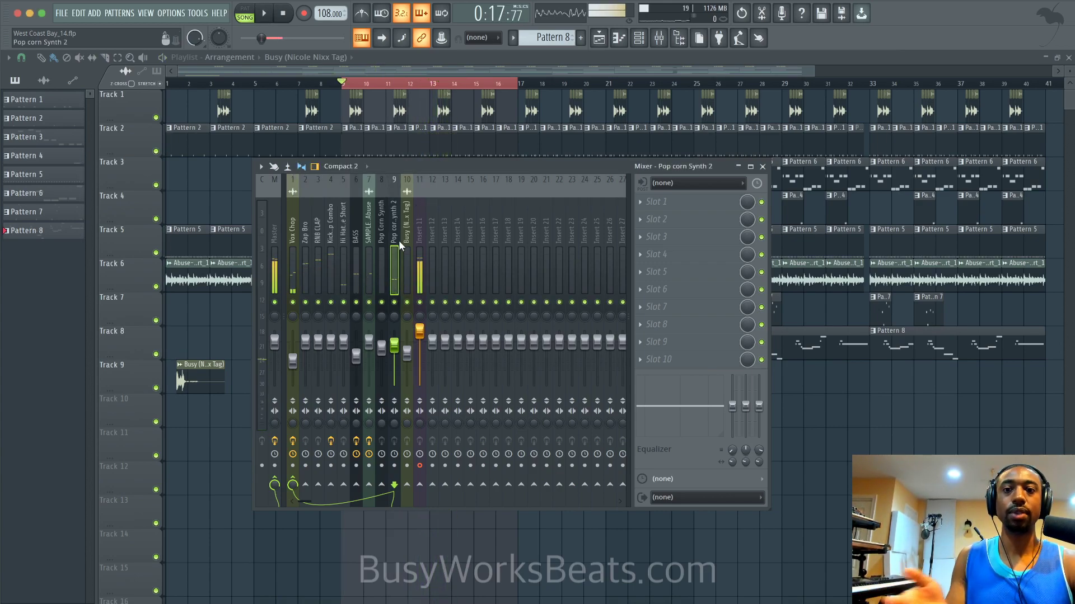
Rename the hi-hat insert to 'Hi Hat' and insert 4 to 'Kick Combo'
left_click(344, 236)
right_click(344, 236)
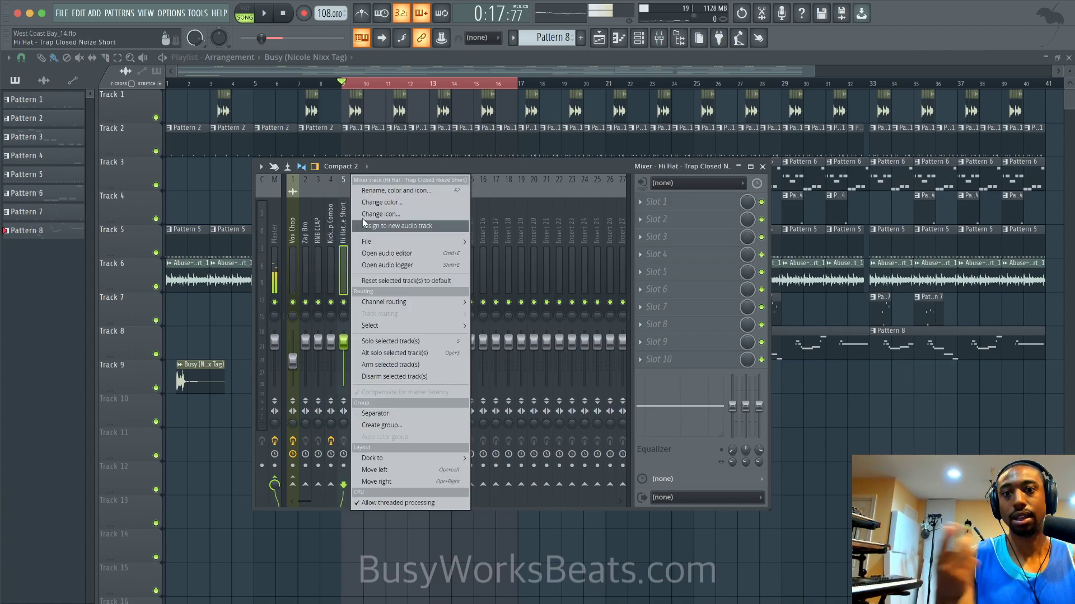
left_click(393, 191)
type("Hi Hat")
key("Return")
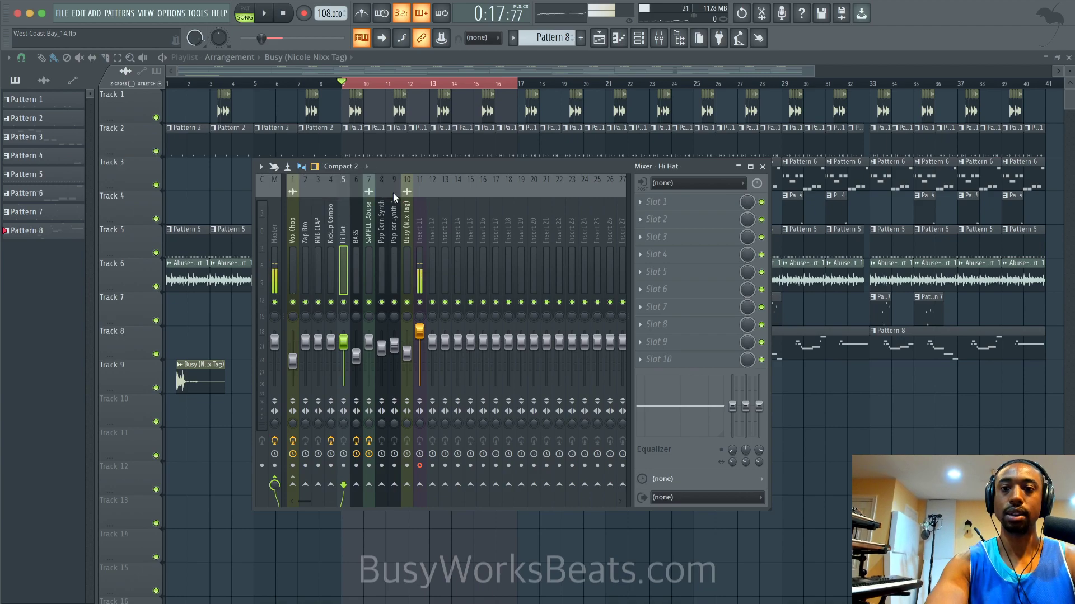
right_click(332, 178)
left_click(372, 194)
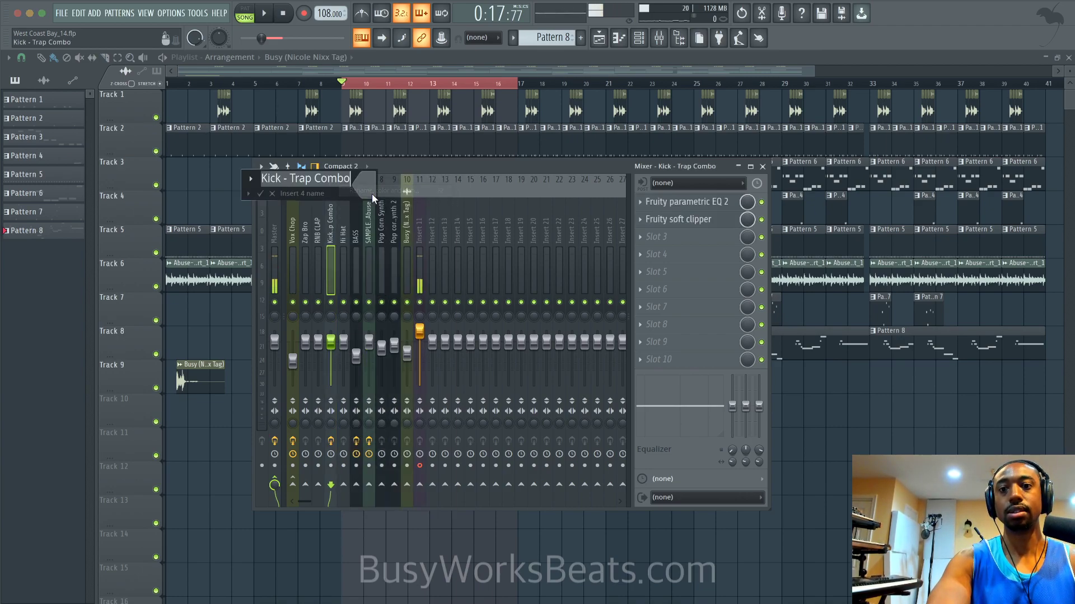
type("Kick Combn")
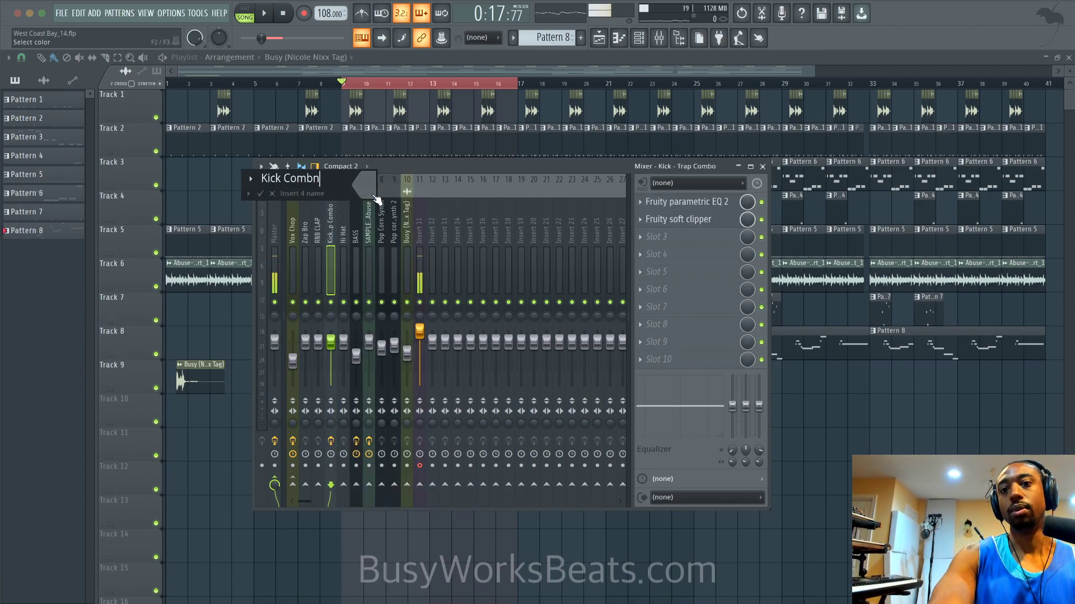
key("BackSpace")
type("o")
key("Return")
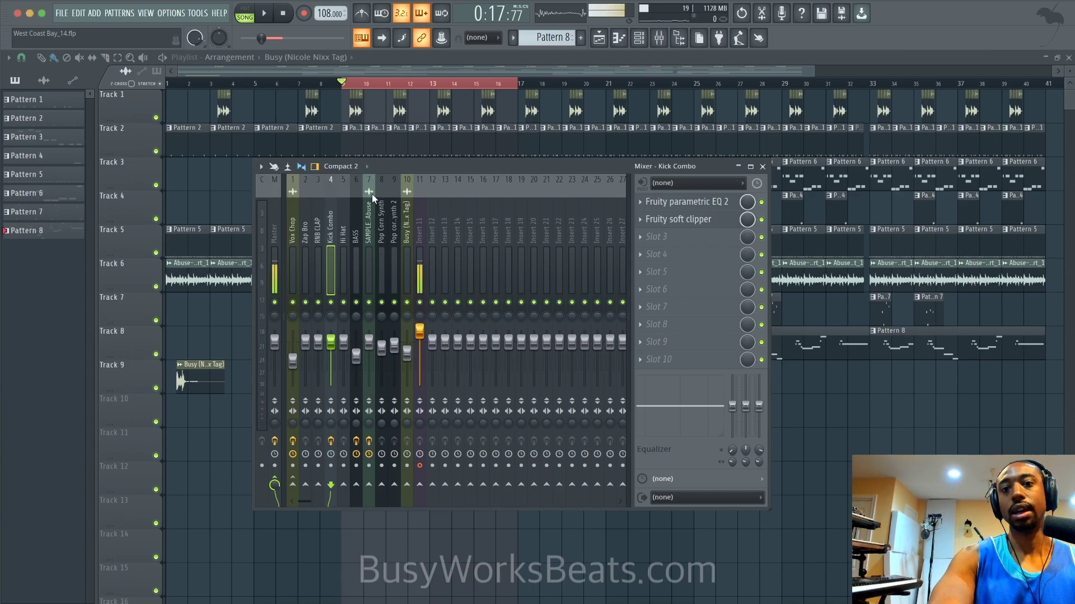
Shorten RNB CLAP, Zap Bro and Kick Combo to 'Clap', 'Zap' and 'Kick'
right_click(318, 219)
left_click(341, 194)
type("C")
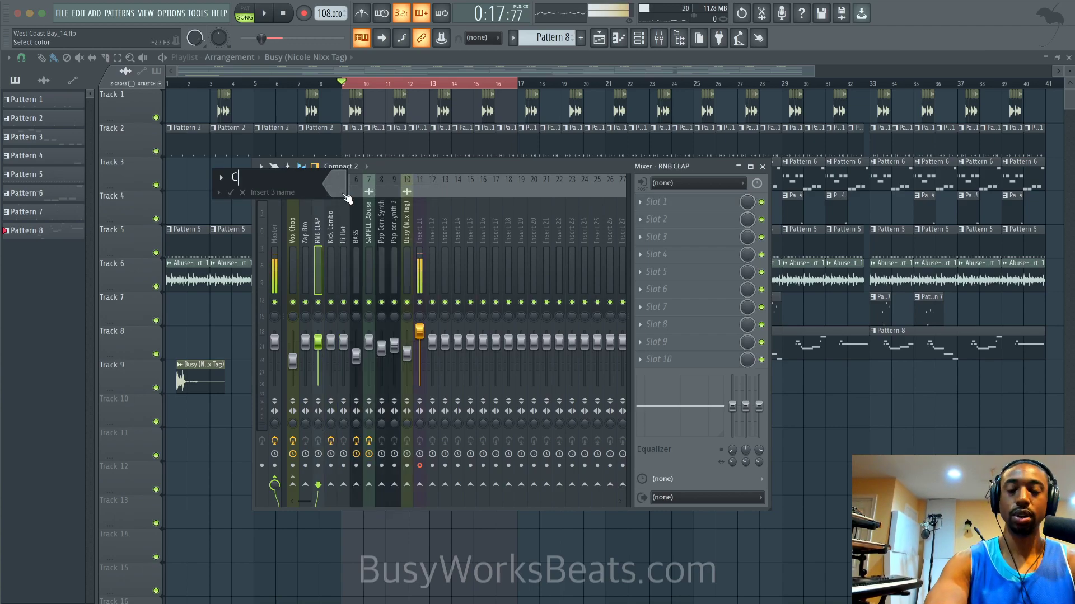
type("lap")
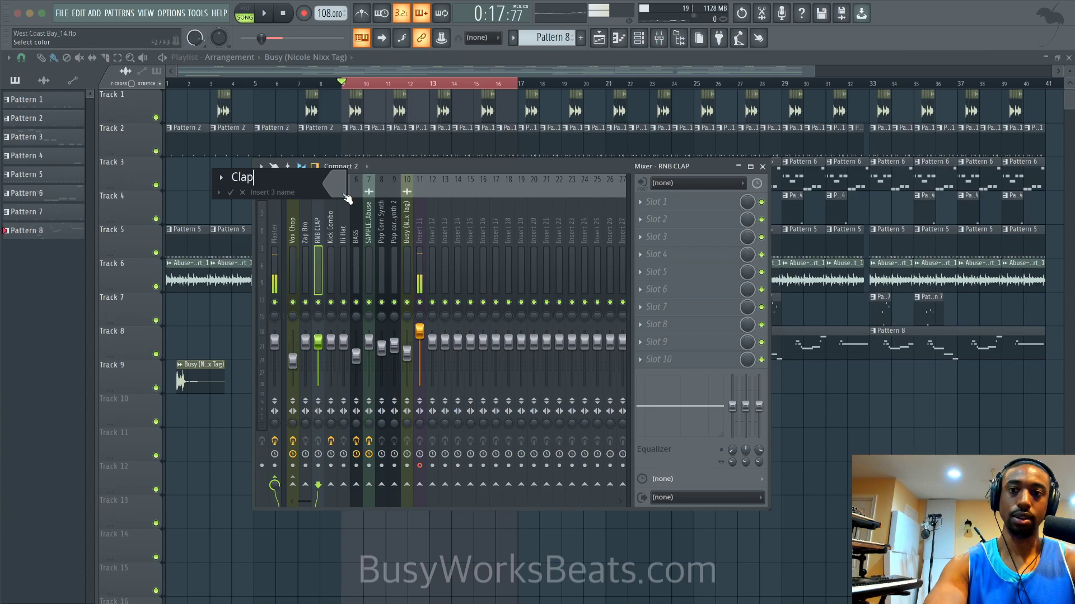
key("Return")
right_click(307, 216)
left_click(340, 184)
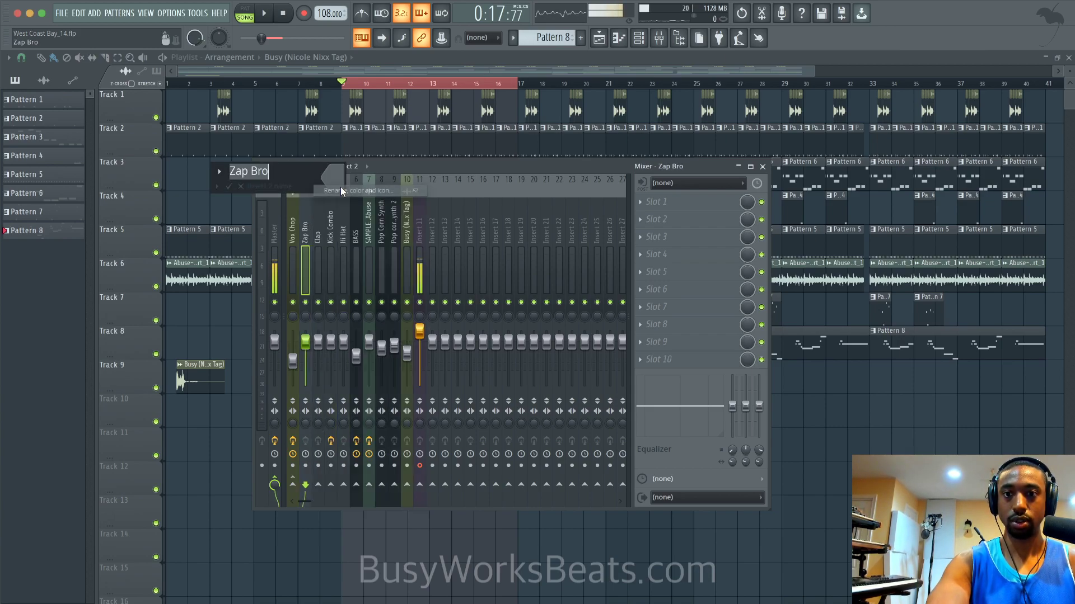
type("Zap")
key("Return")
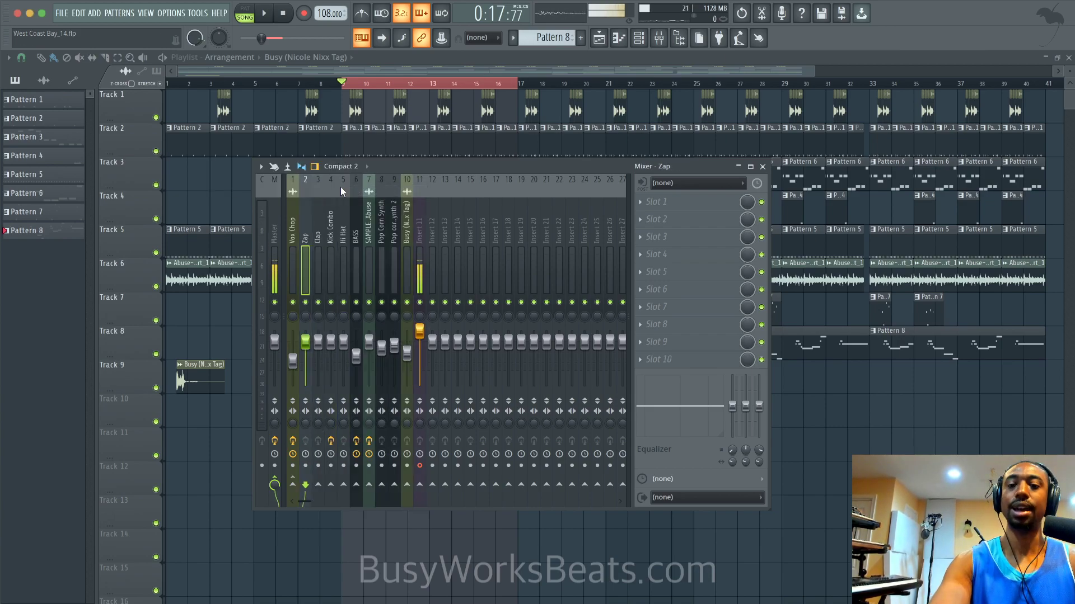
right_click(330, 235)
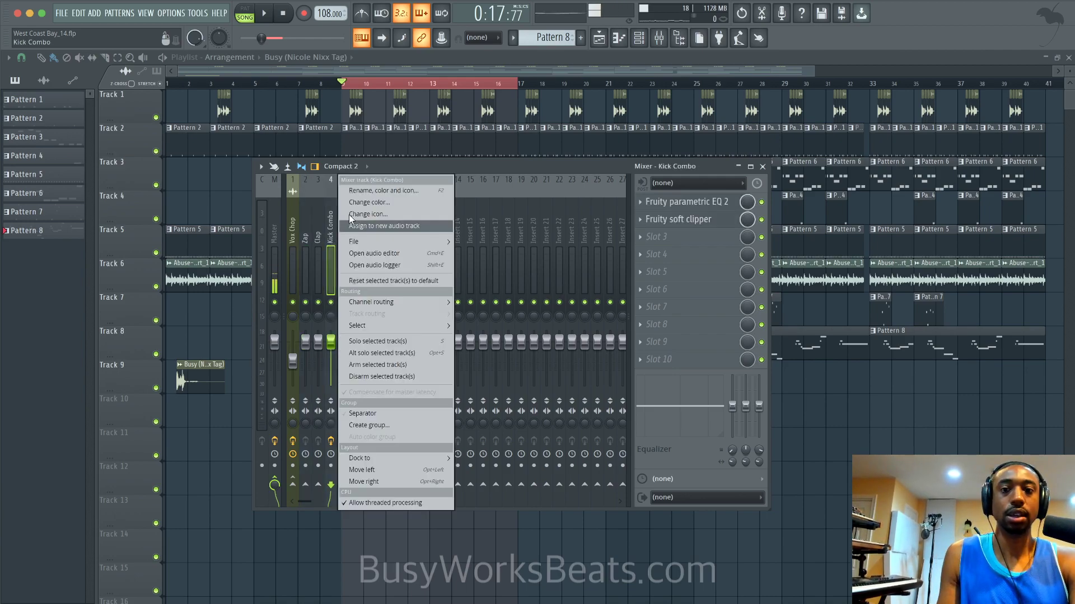
left_click(381, 190)
type("Kick")
key("Return")
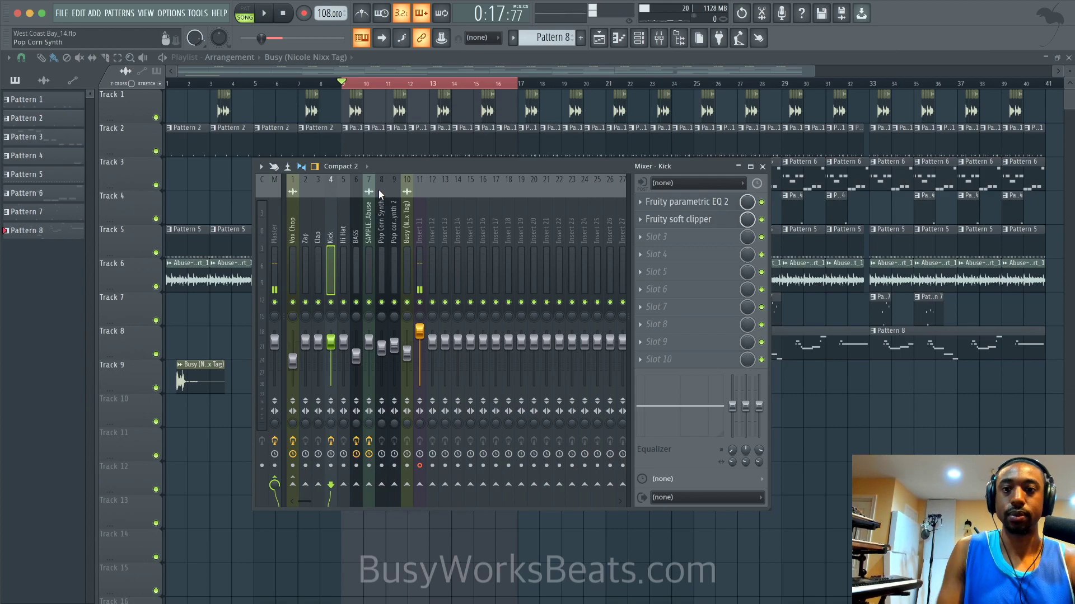
Play the song to check the mix, then rename insert 10 to 'Vocal Tag'
key("space")
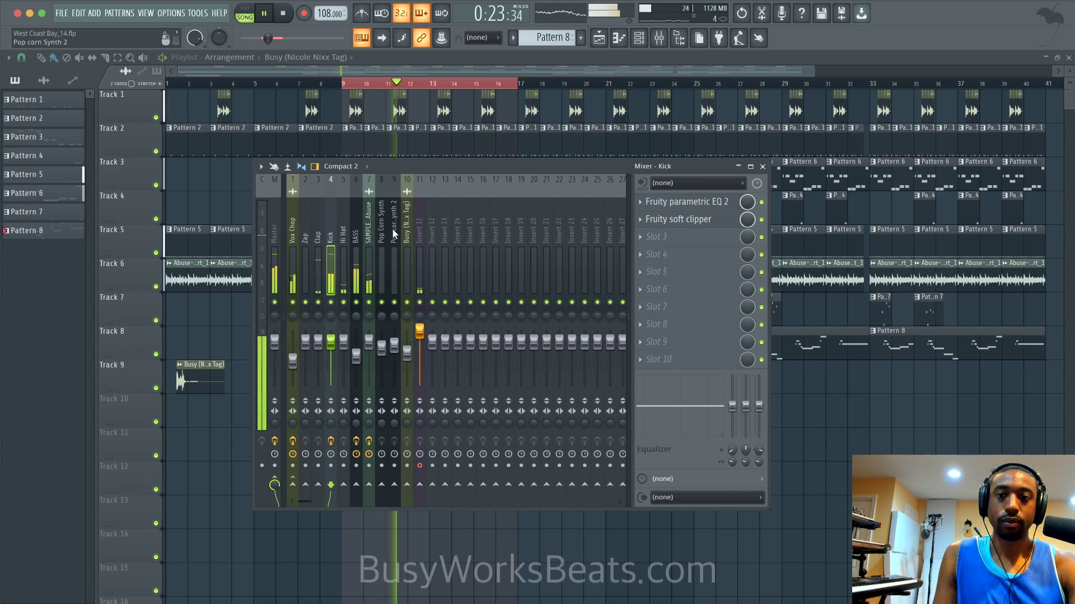
key("space")
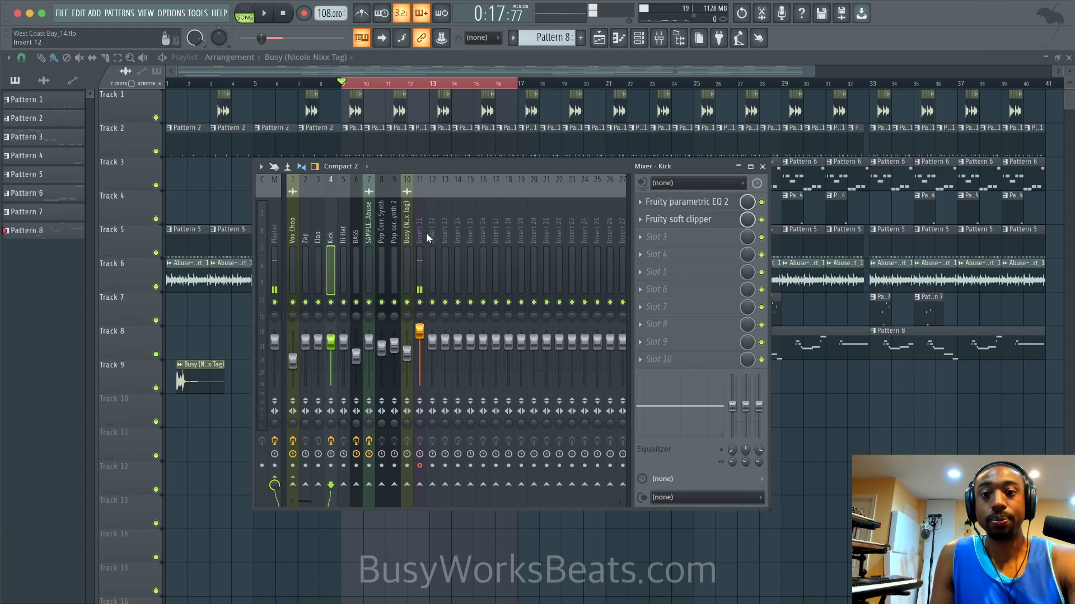
left_click(404, 227)
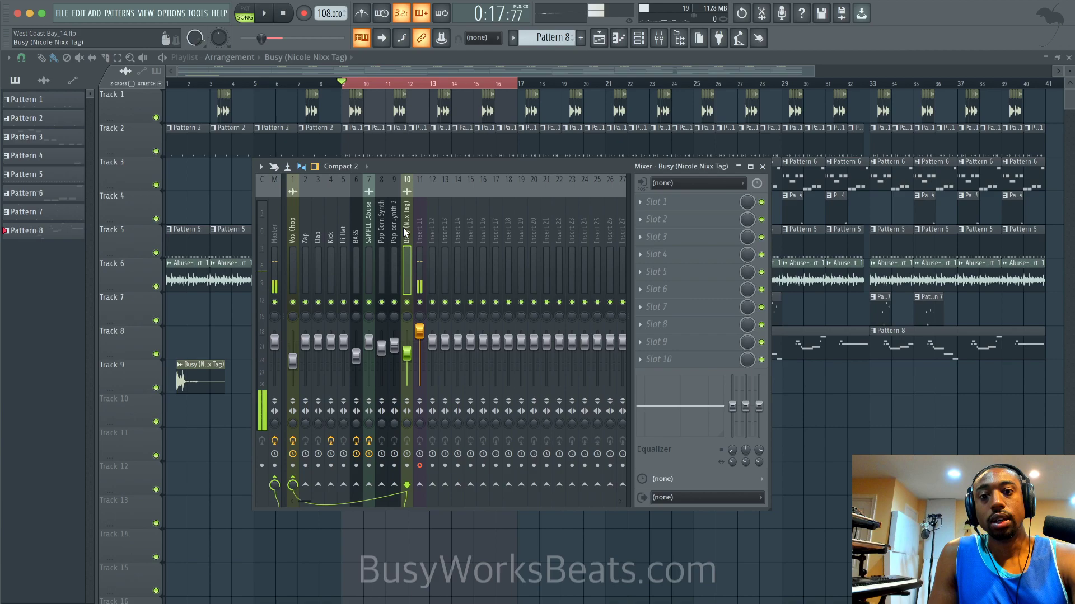
right_click(405, 227)
left_click(442, 188)
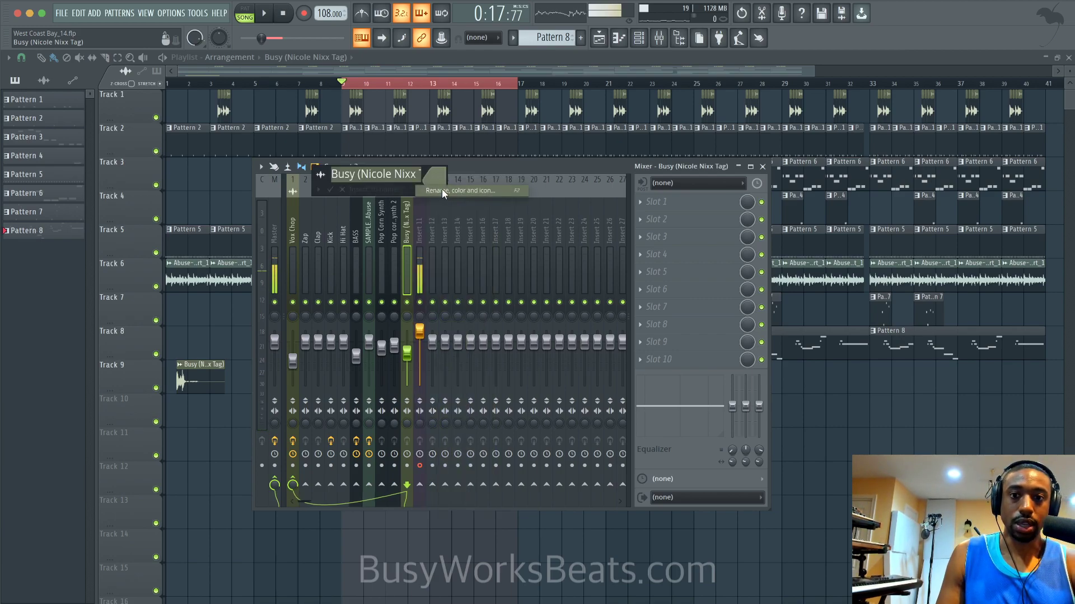
type("Vi")
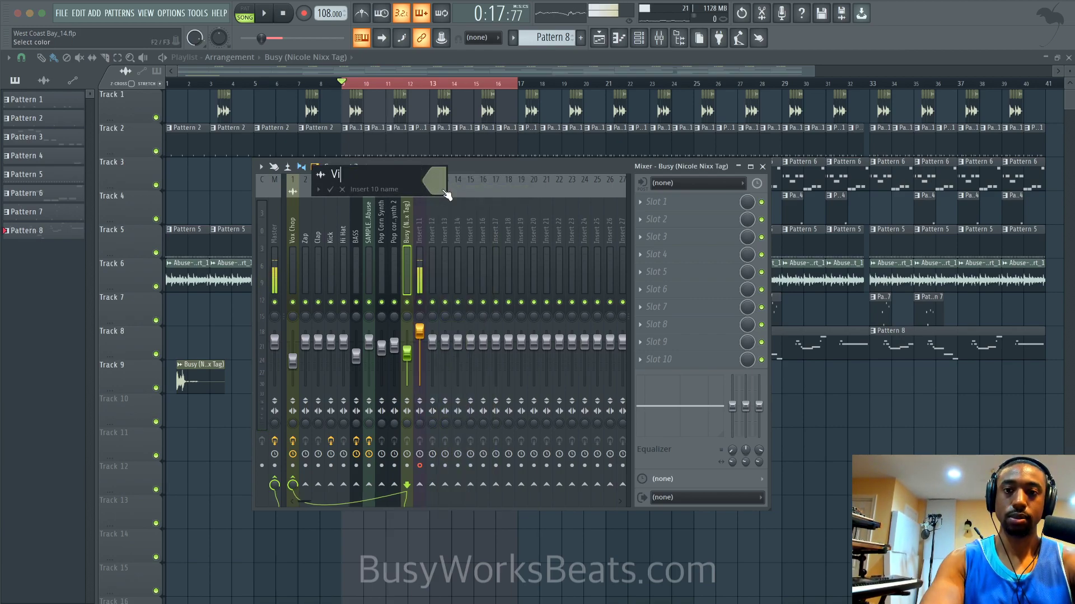
key("BackSpace")
type("ocal Tag")
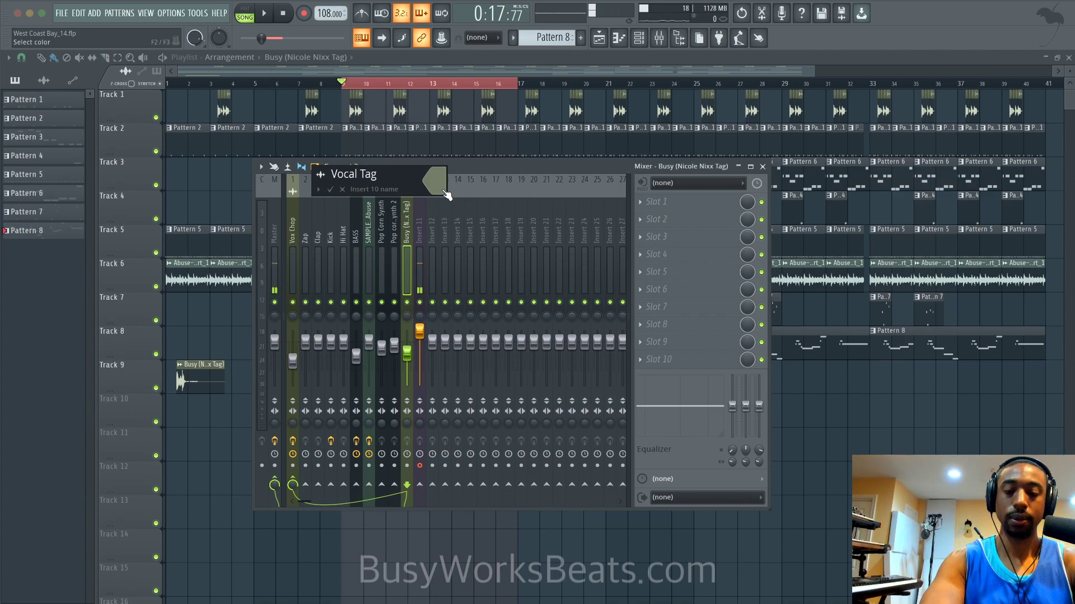
key("Return")
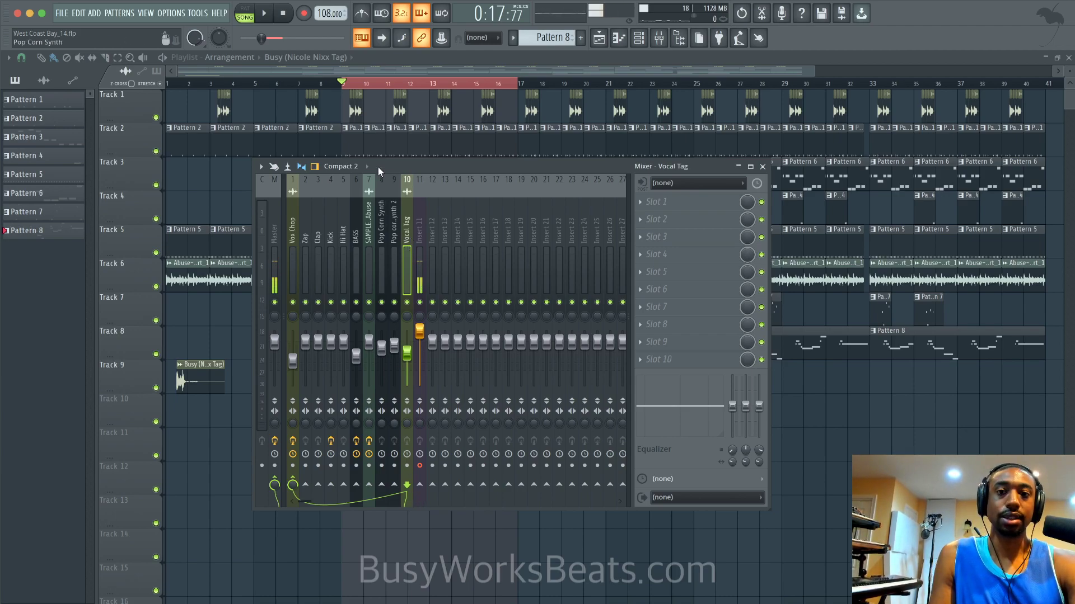
Focus the playlist and zoom out so bars 1–53 of the song are visible
left_click(414, 97)
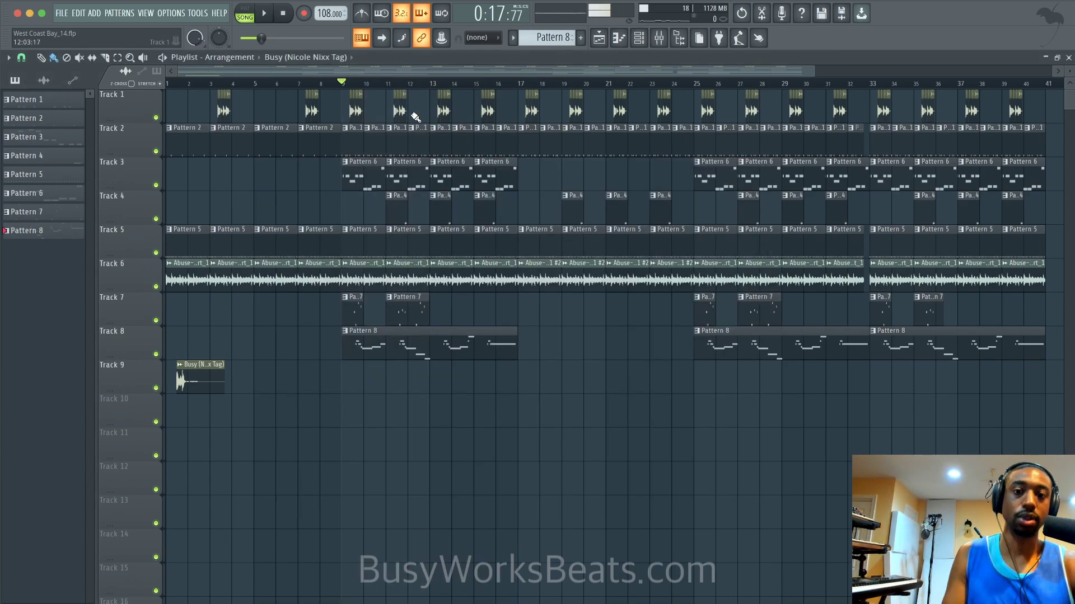
scroll(414, 117, "down", 2)
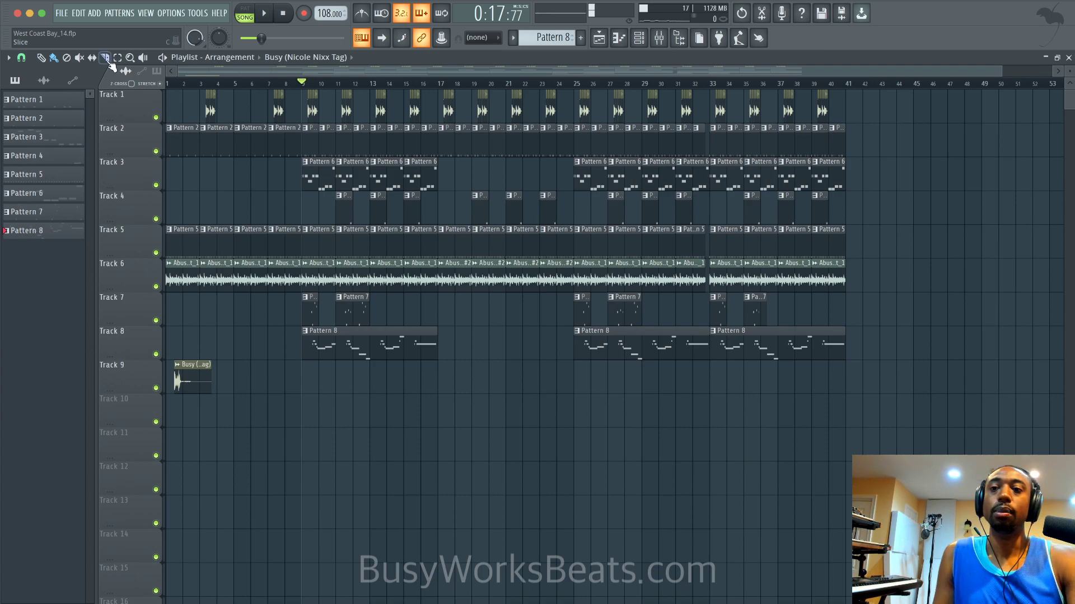
Start a WAV file export and browse to the Desktop folder
left_click(73, 21)
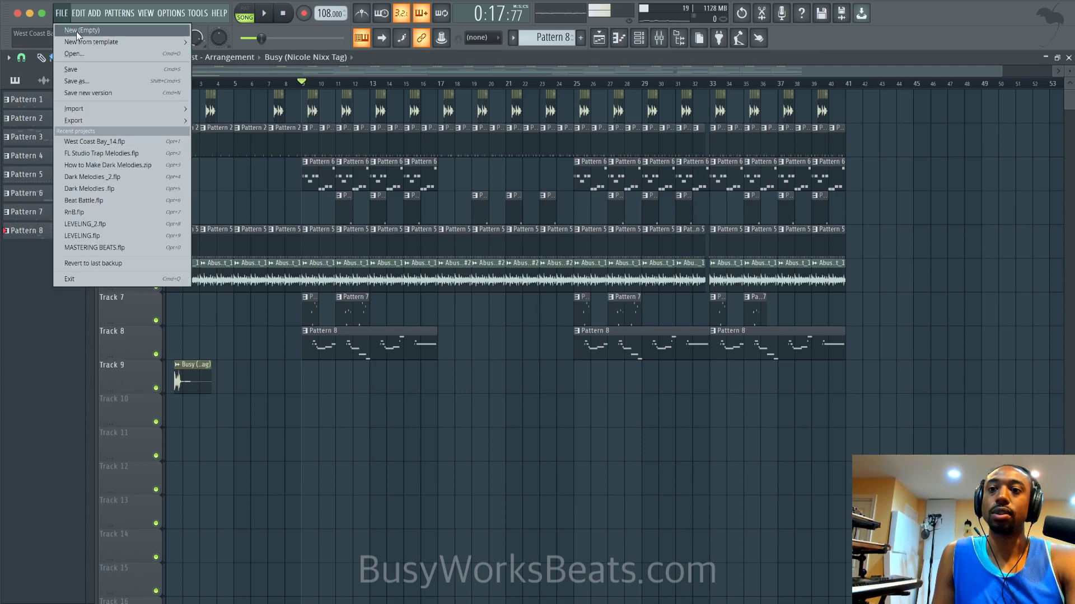
mouse_move(148, 119)
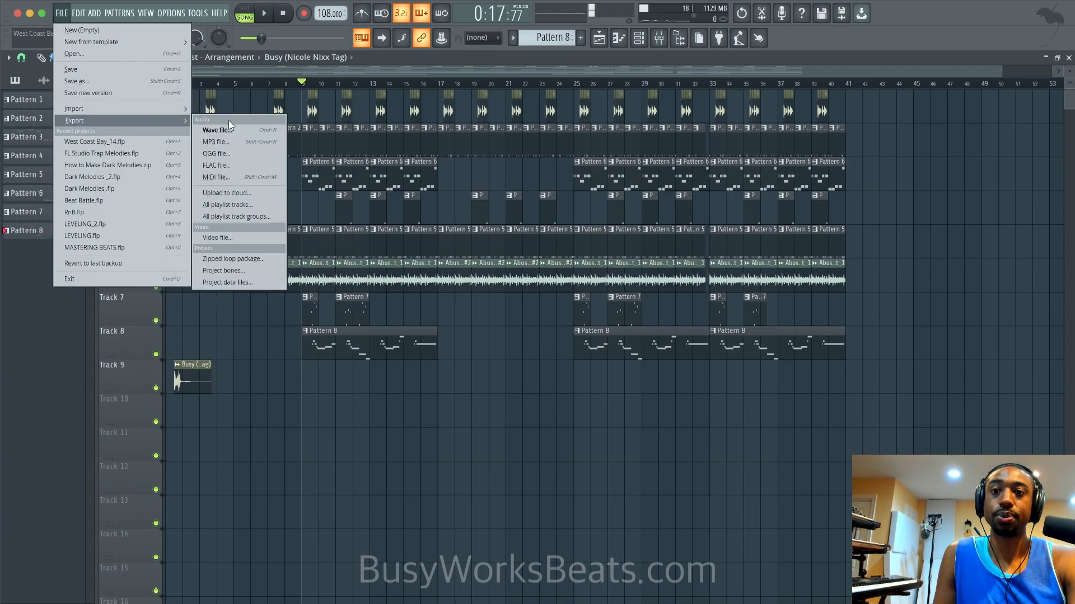
left_click(228, 128)
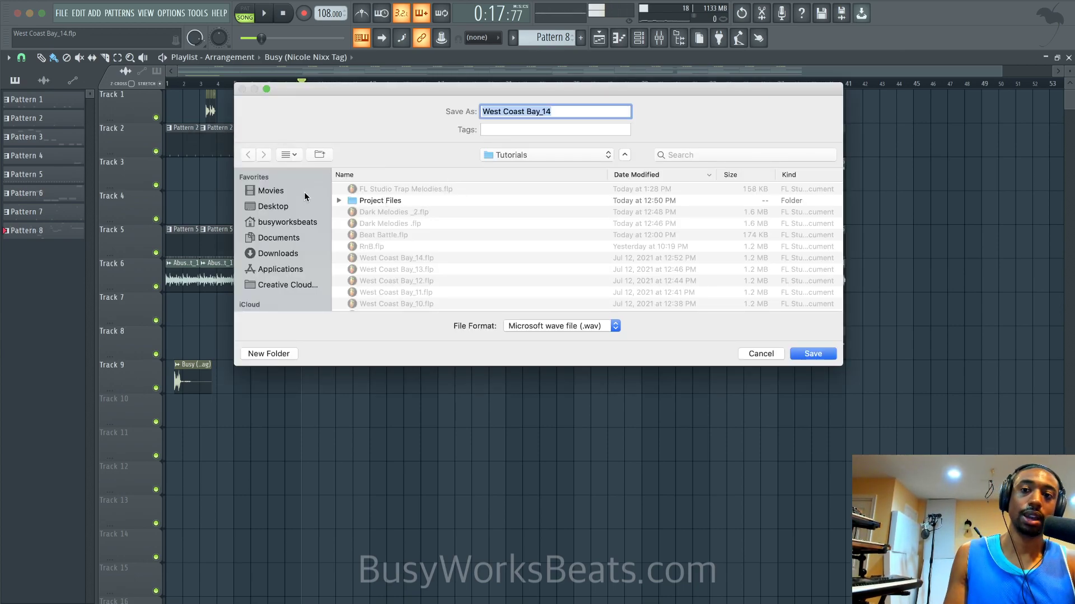
left_click(274, 206)
double_click(369, 202)
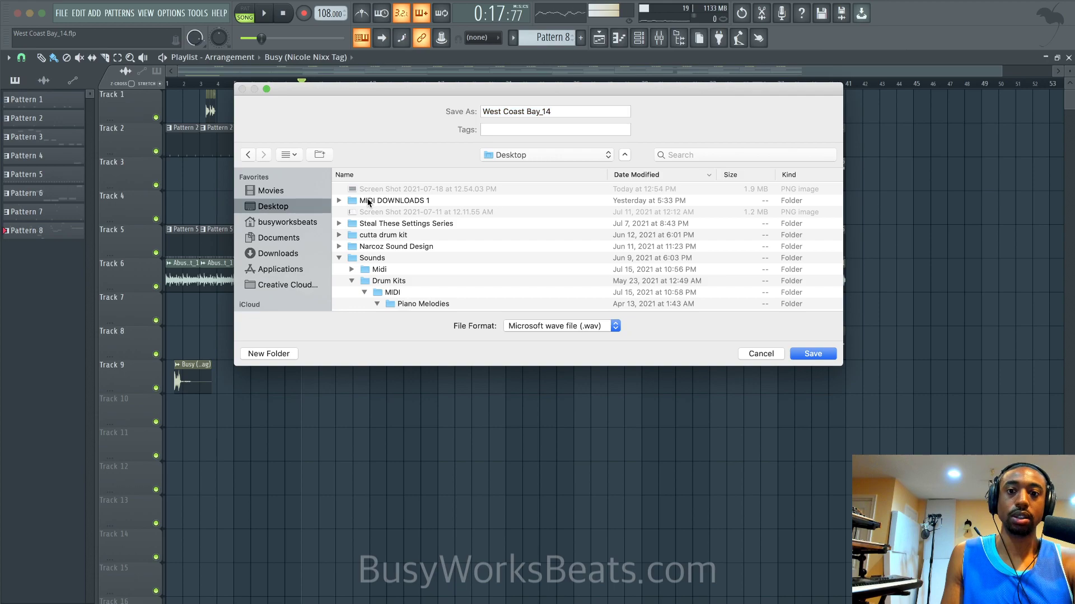
left_click(249, 155)
Create a 'WAV Export' folder and name the file 'Artist Song Name BPM Key'
left_click(271, 354)
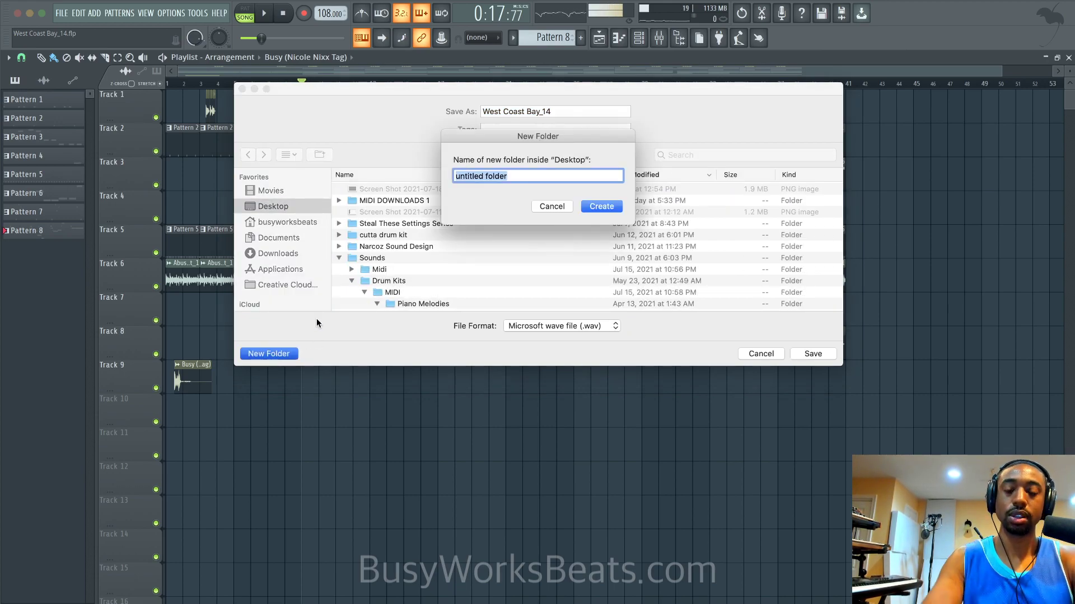
type("WAV Export")
key("Return")
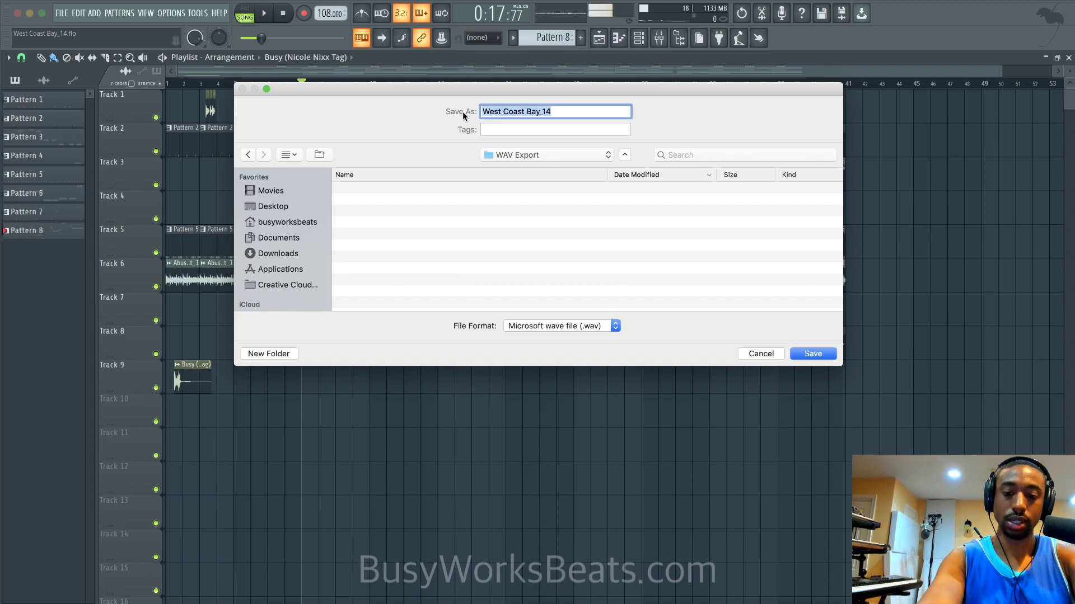
type("Song Name B")
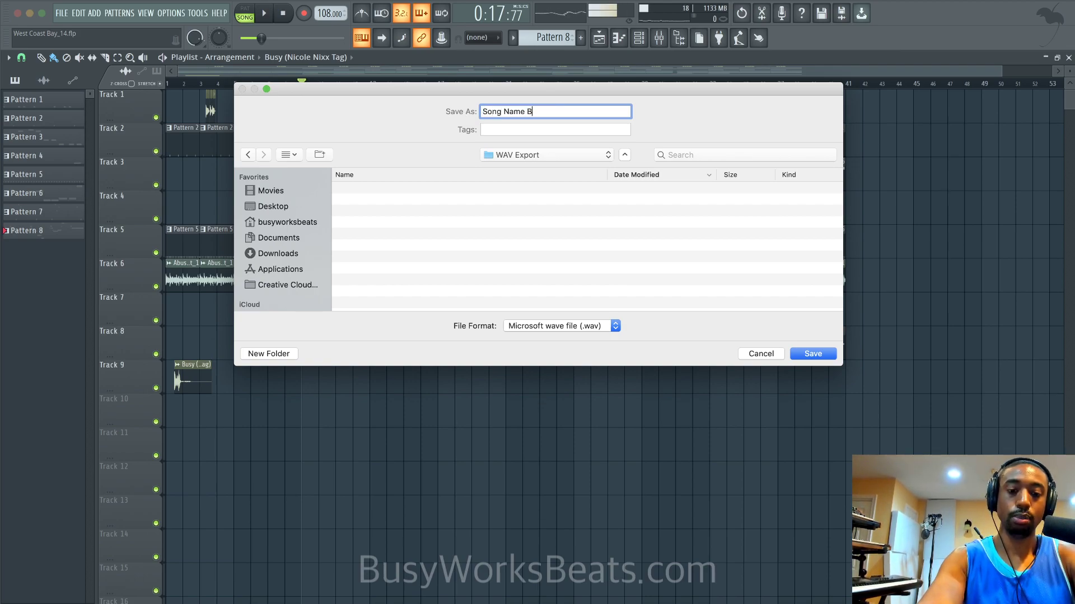
type("PM KEY")
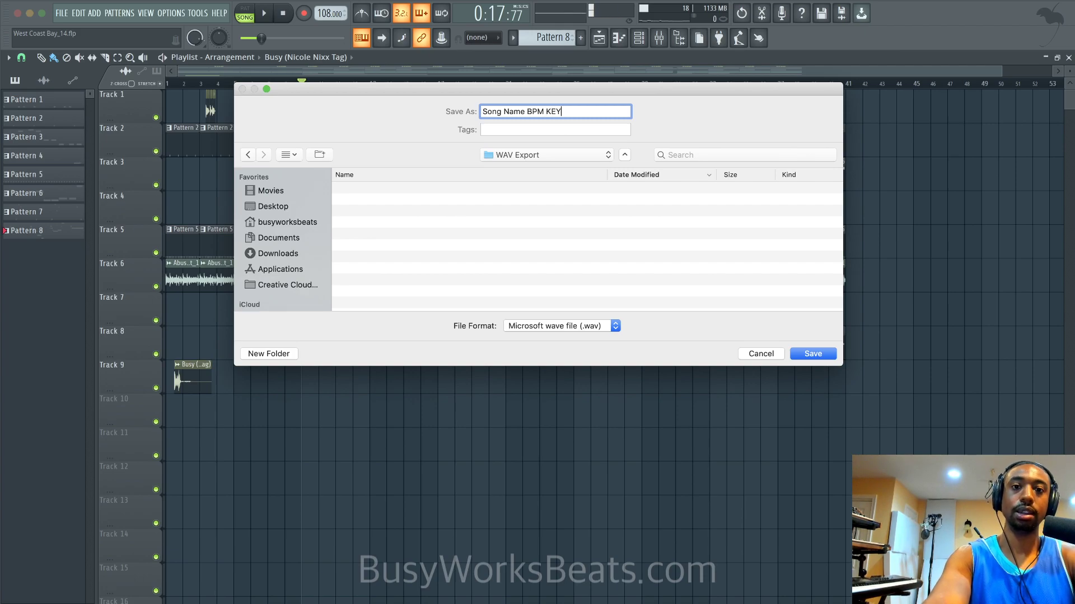
key("BackSpace")
type("ey")
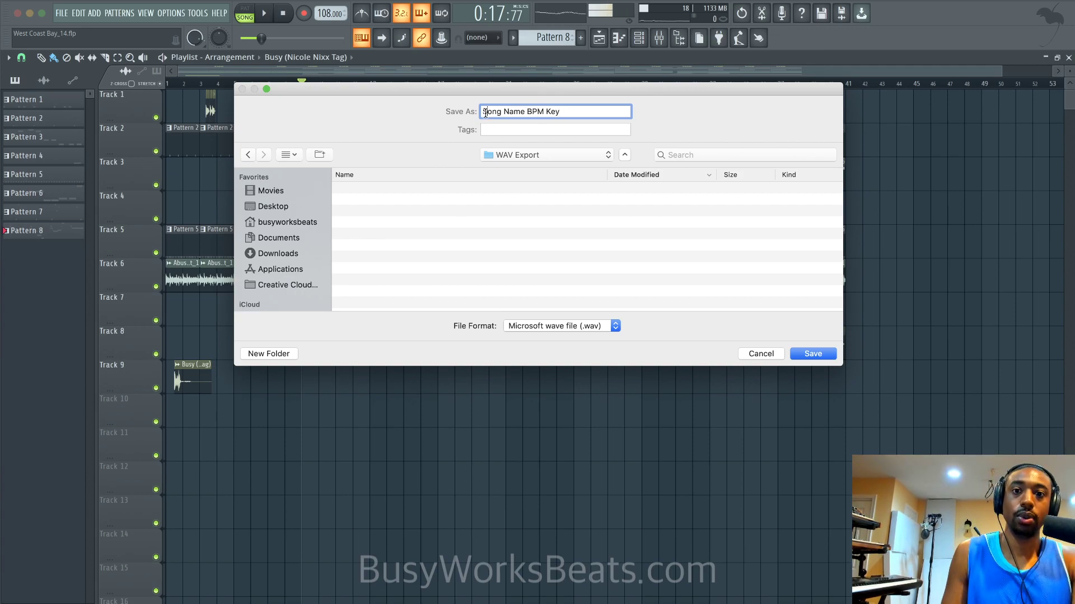
type("Artist")
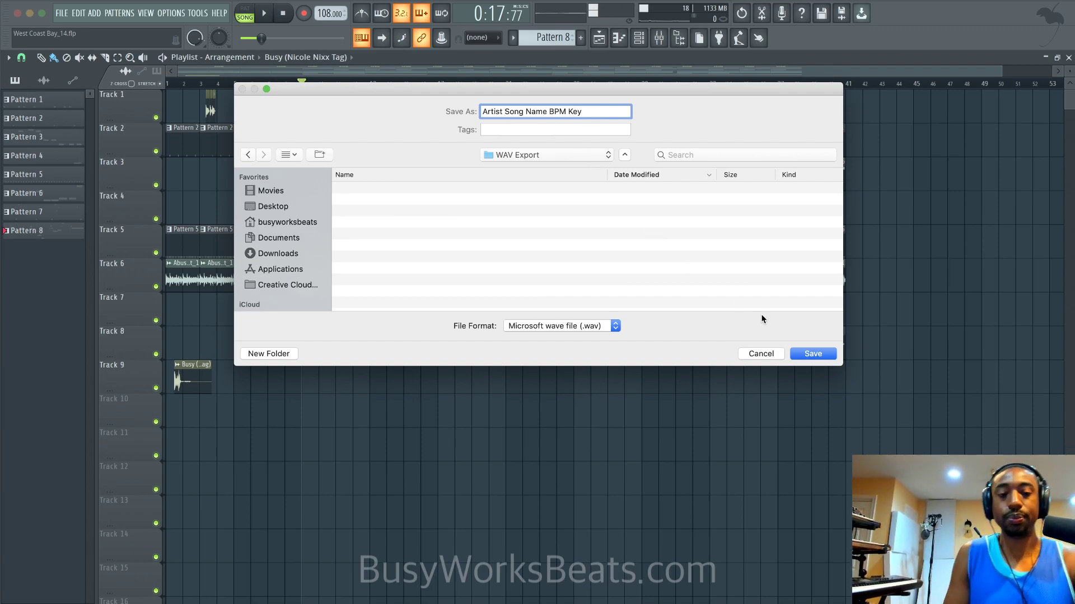
Render the full song as 16-bit WAV with Split mixer tracks enabled for stems
left_click(812, 353)
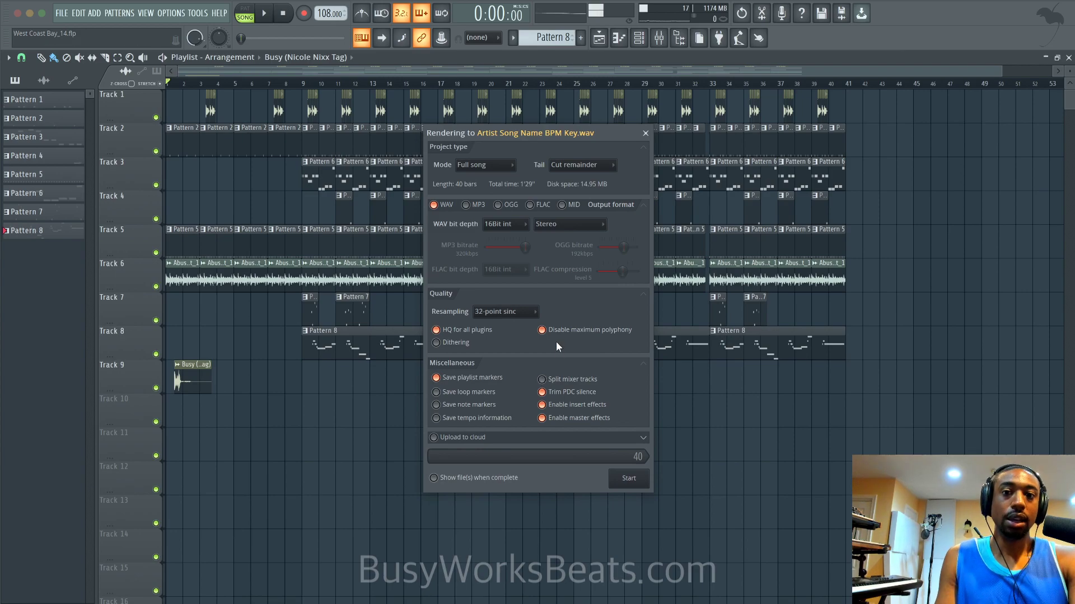
left_click(483, 165)
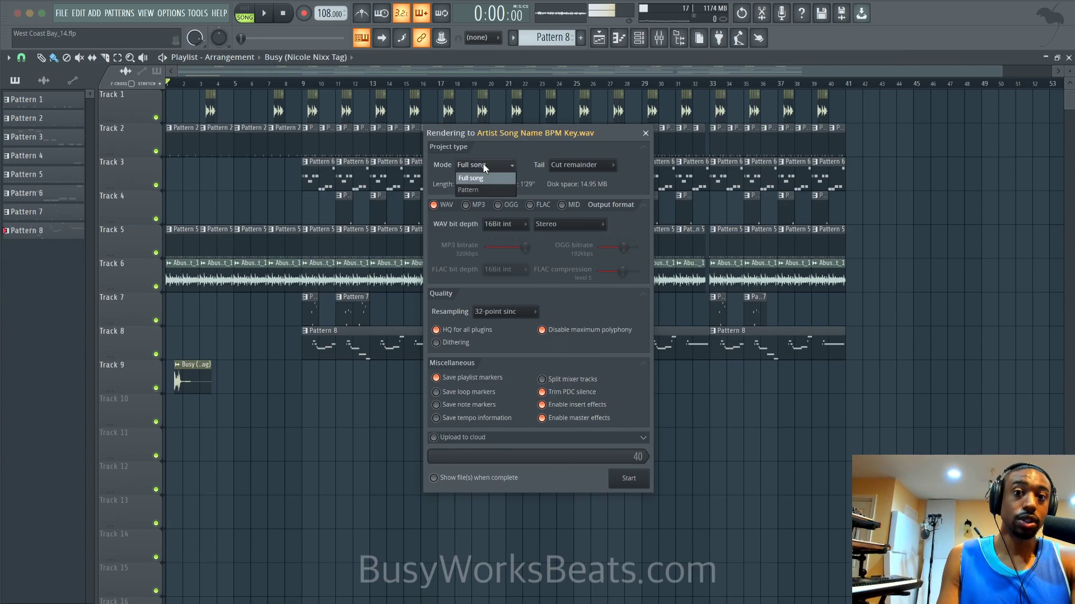
left_click(482, 174)
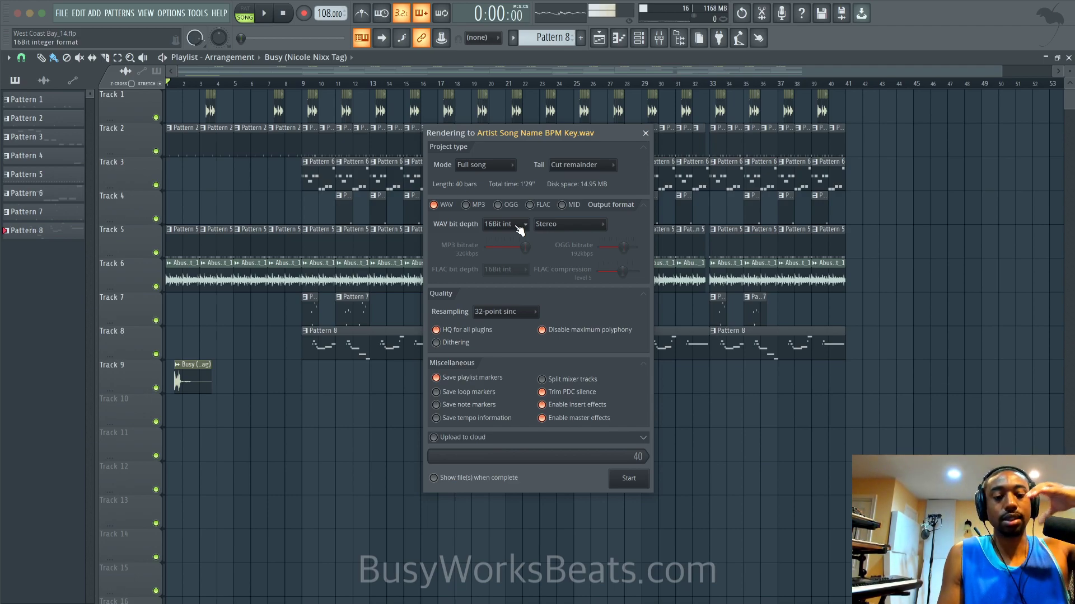
left_click(515, 225)
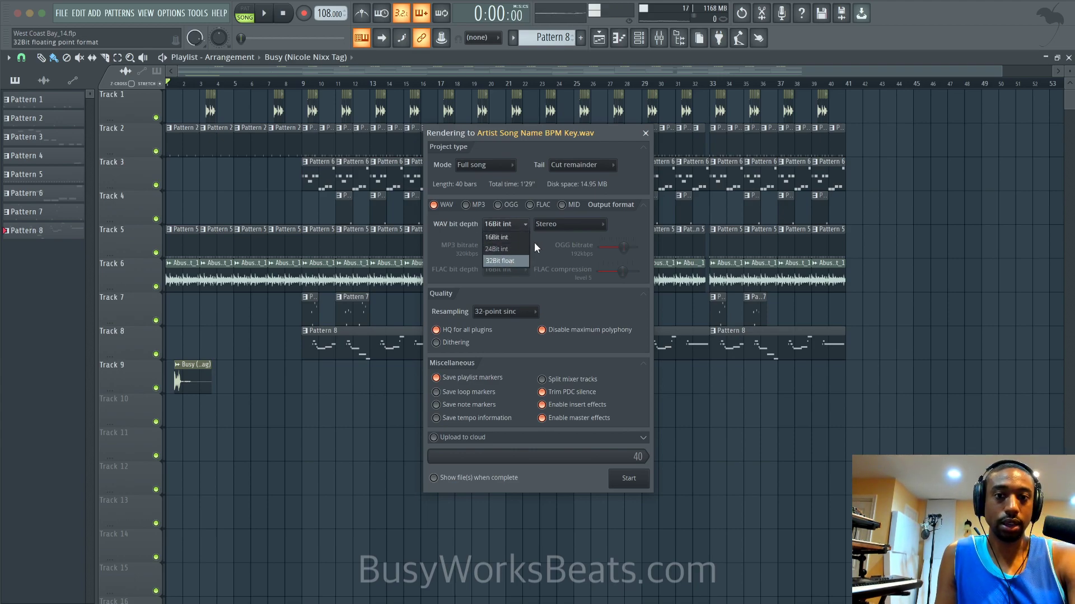
left_click(634, 216)
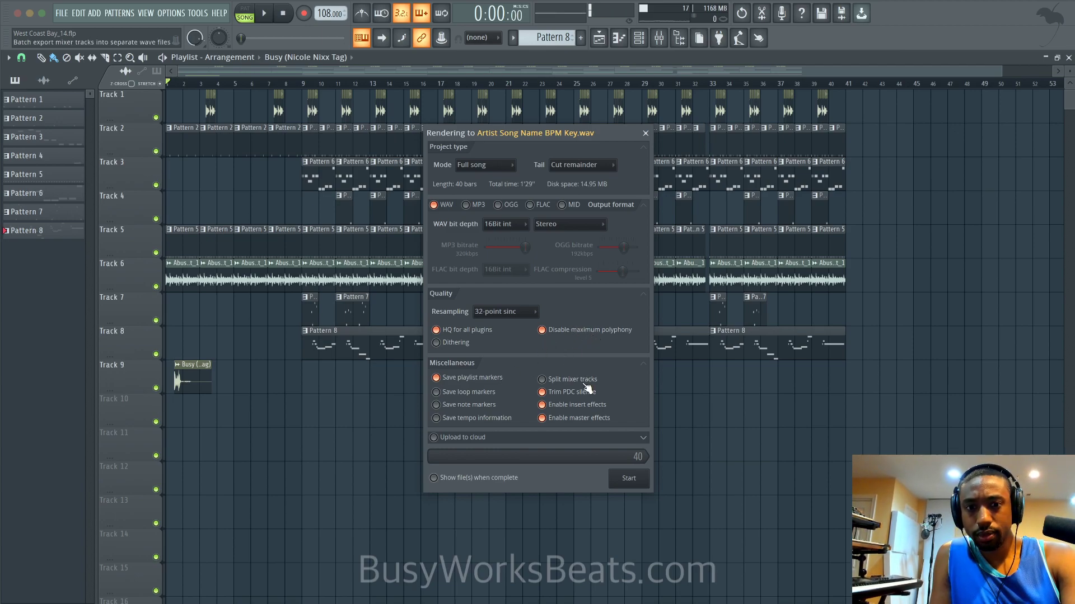
left_click(541, 379)
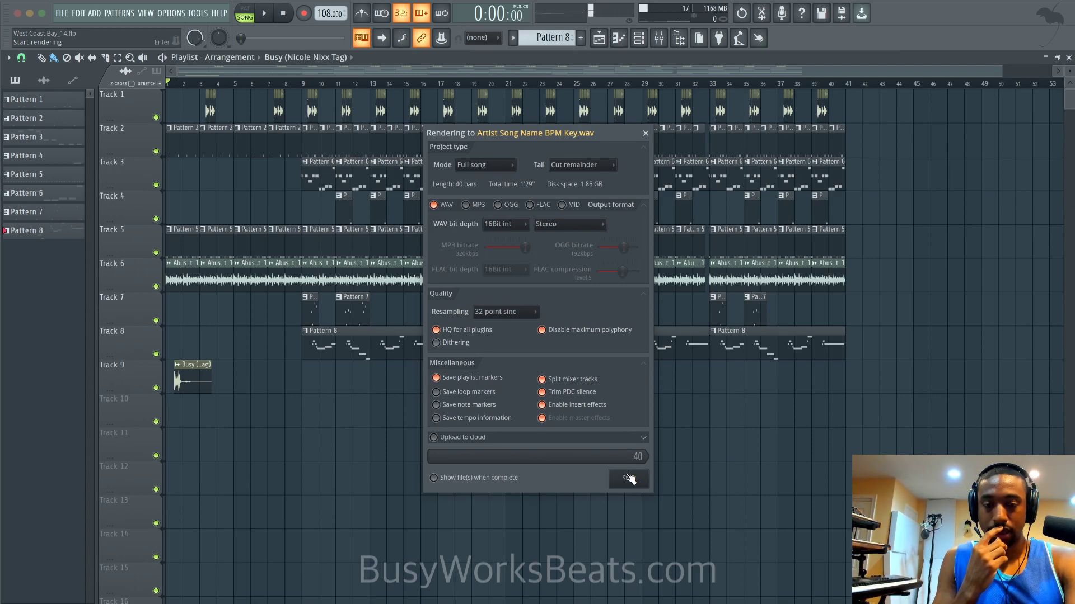
left_click(645, 134)
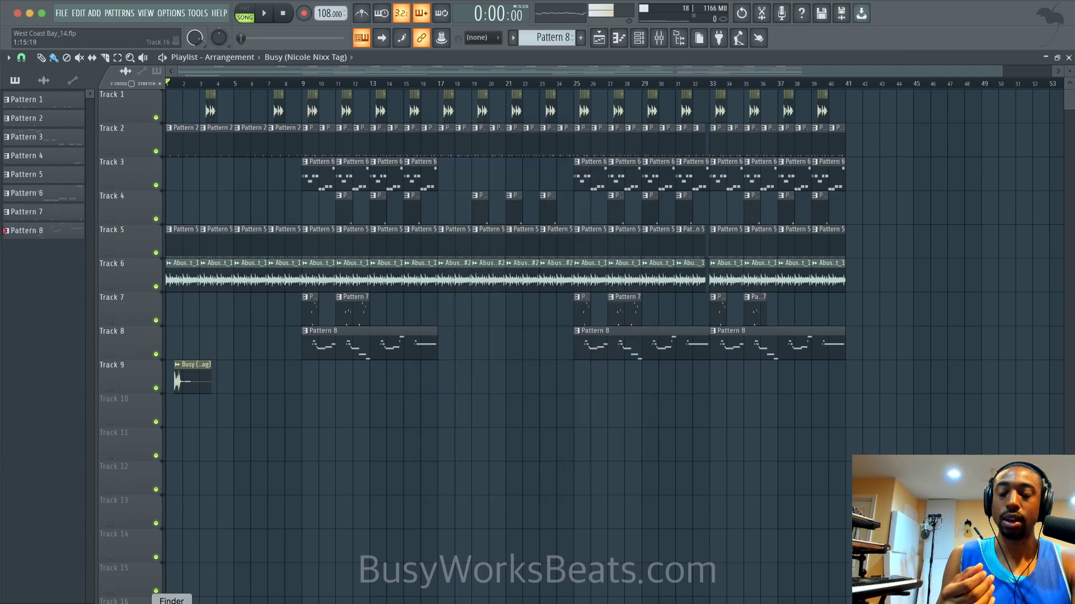
Open Music > Busy Works Beats Songs in list view and expand the Wavy Baby Multitracks folder
left_click(172, 602)
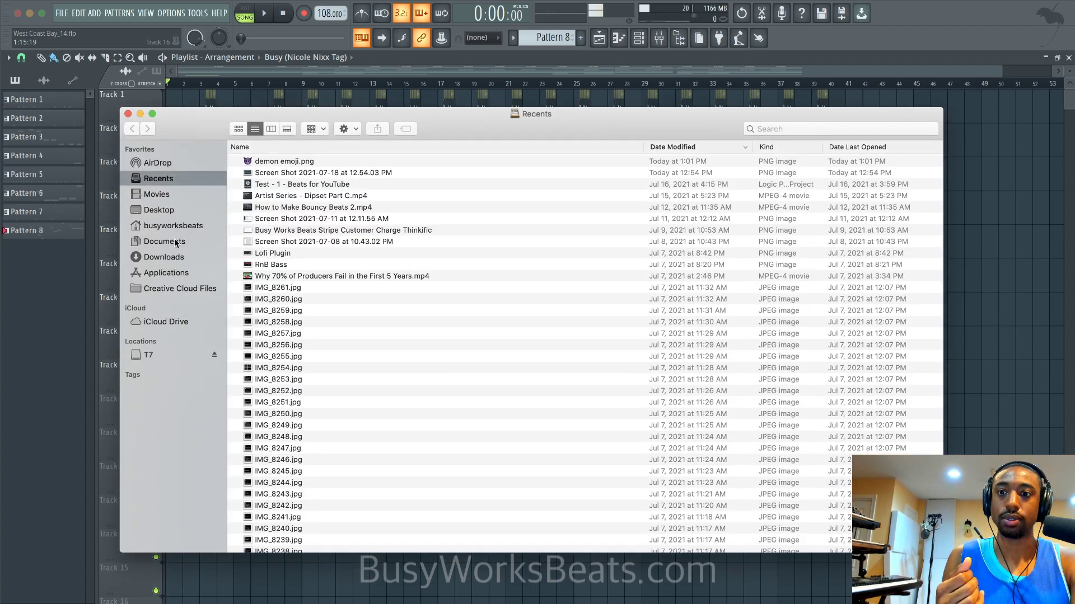
left_click(178, 228)
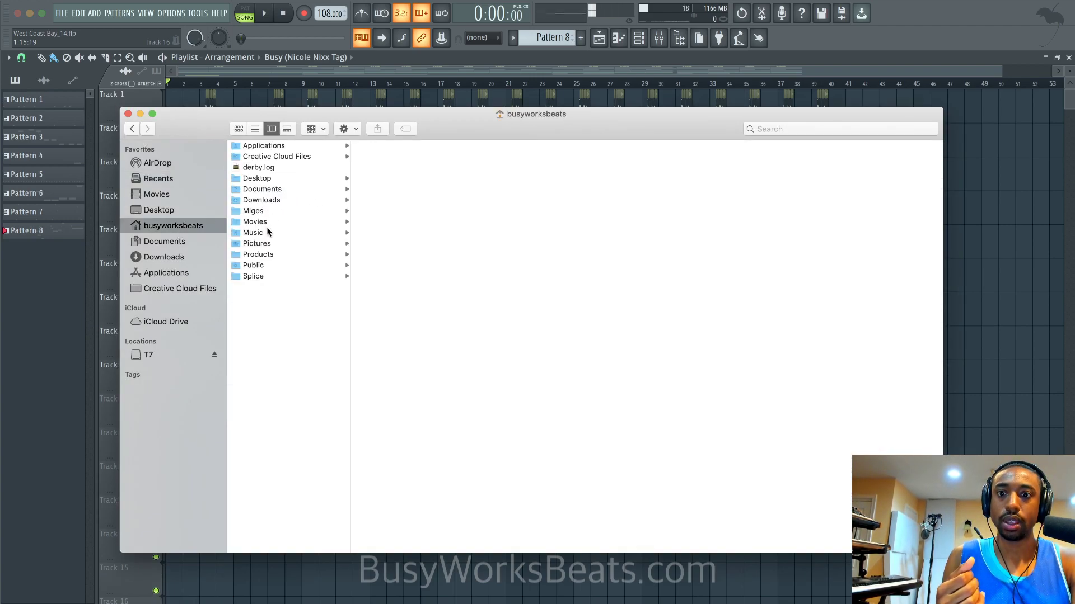
left_click(267, 231)
left_click(395, 167)
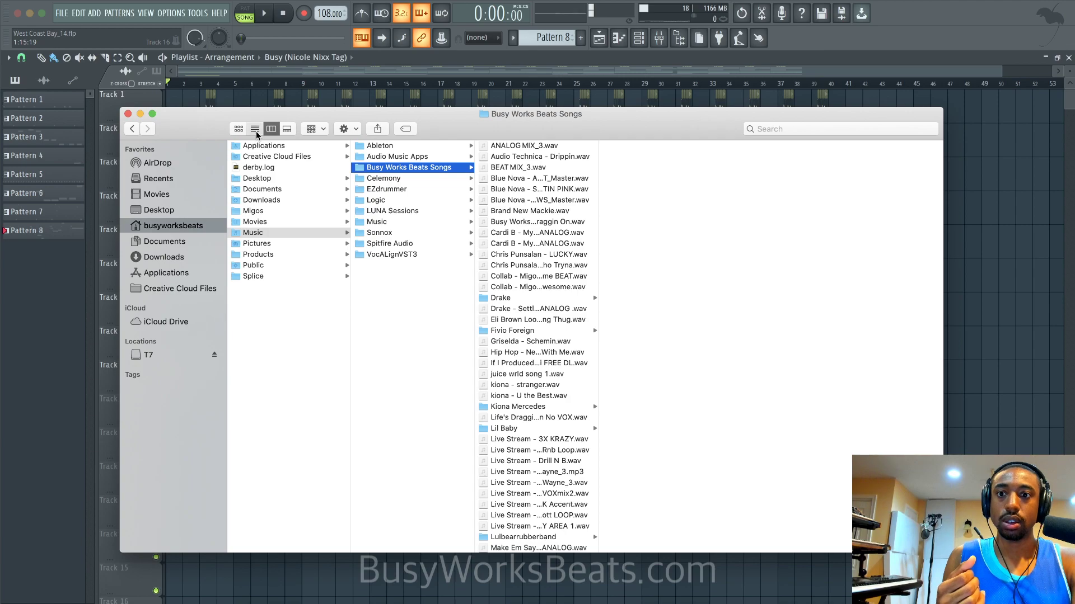
left_click(255, 130)
left_click(235, 186)
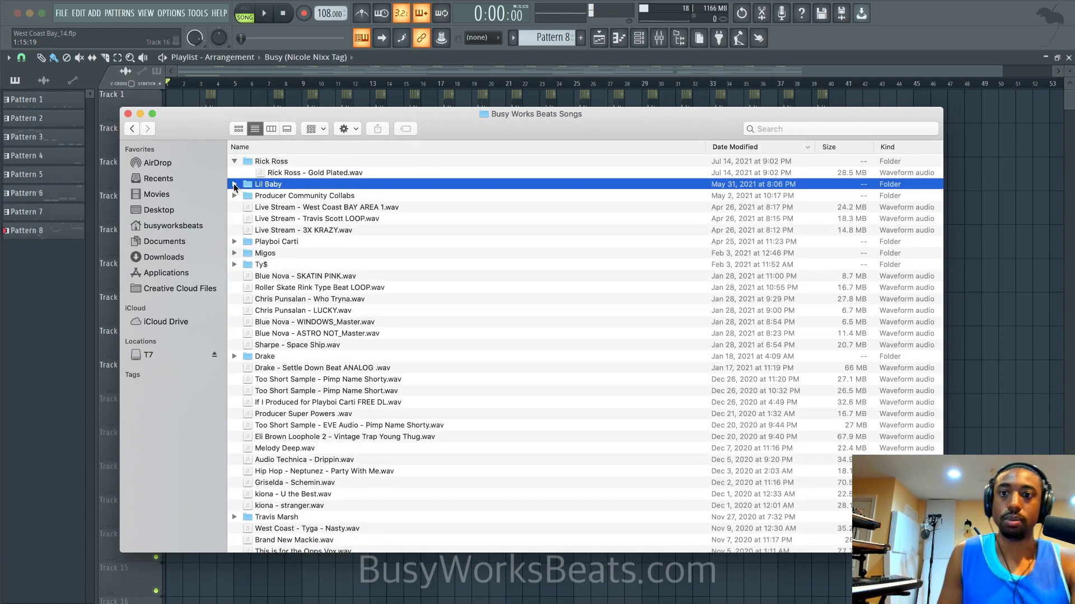
left_click(235, 186)
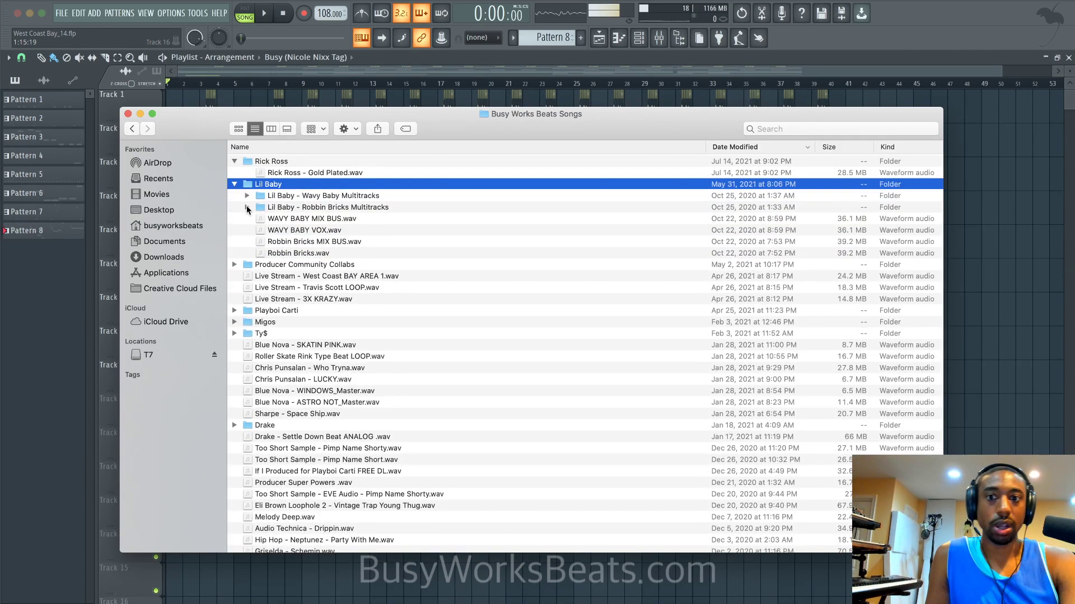
left_click(247, 196)
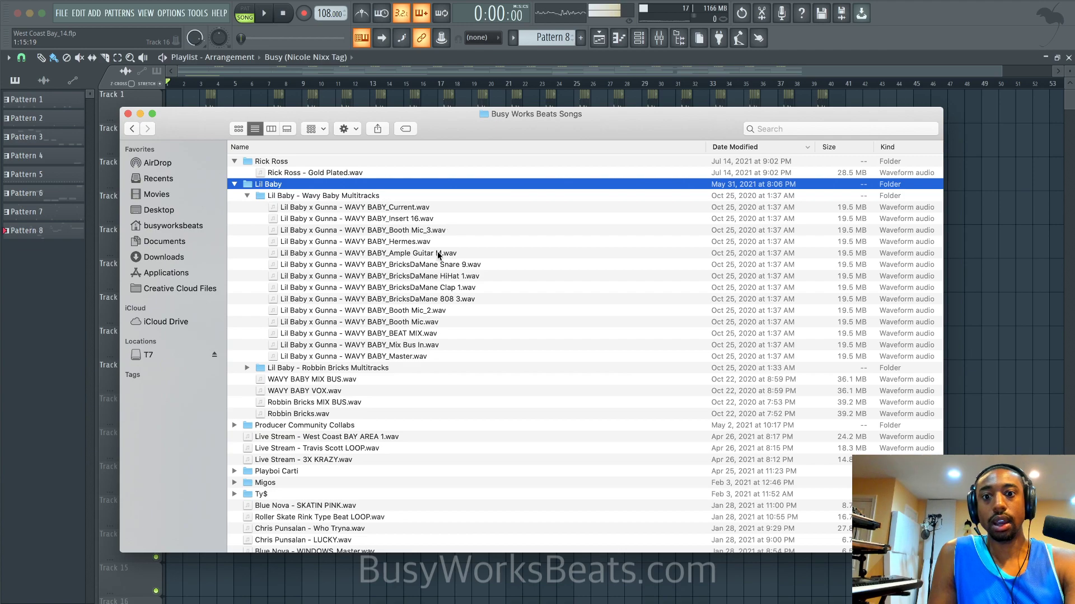
left_click(428, 209)
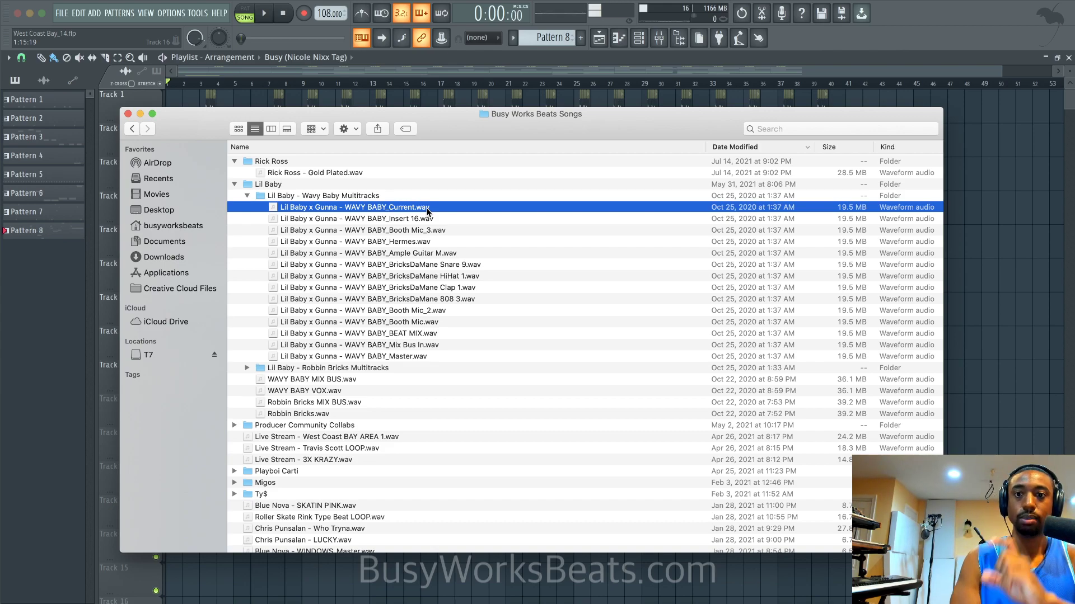
Delete WAVY BABY_Current.wav, then preview WAVY BABY_Master.wav in Quick Look
right_click(428, 210)
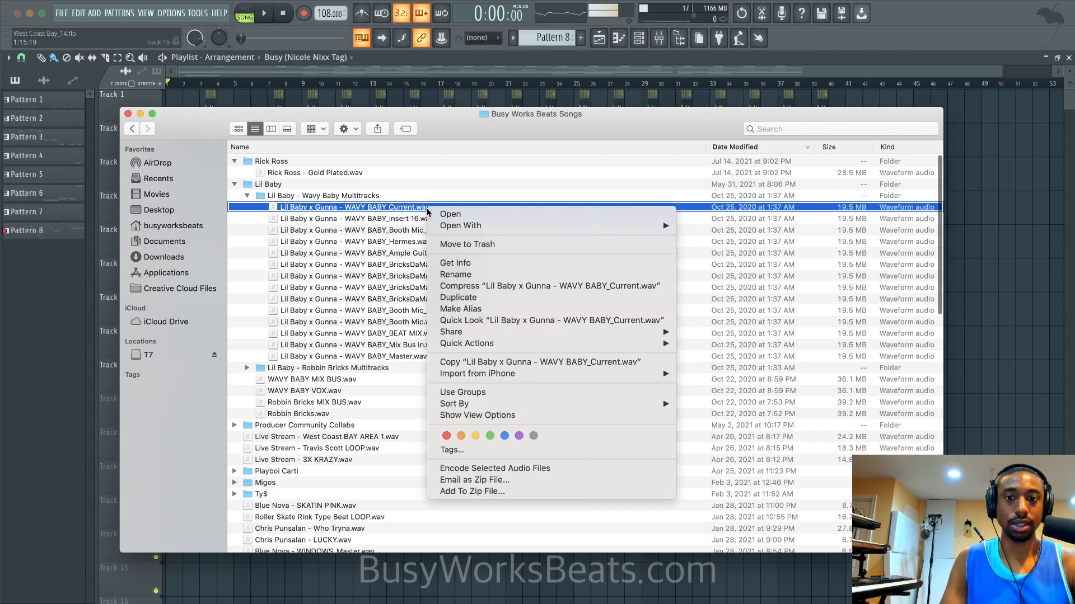
left_click(458, 245)
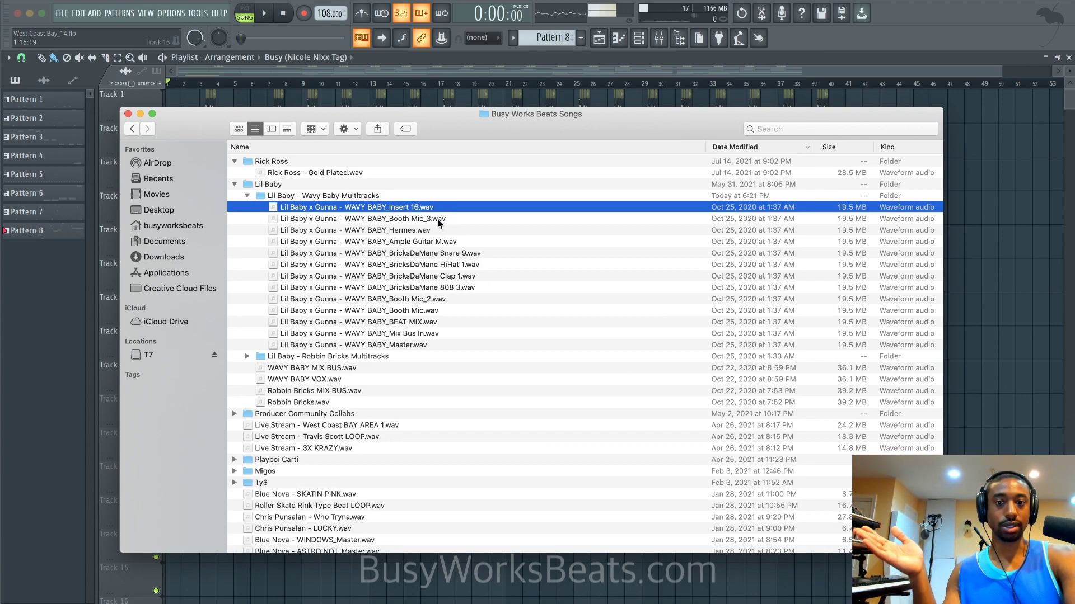
left_click(429, 222)
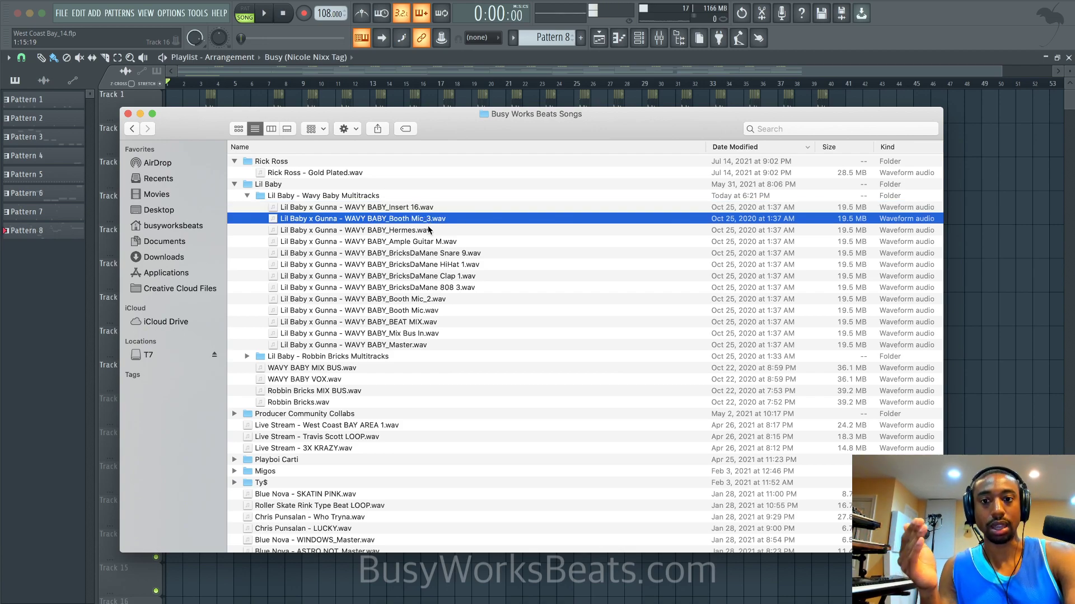
left_click(453, 244)
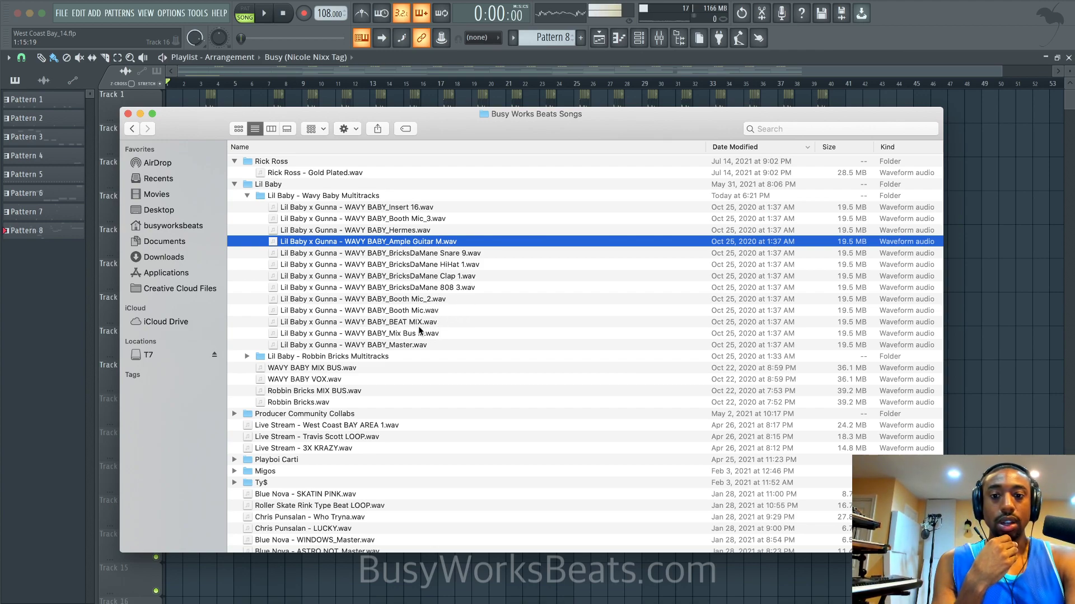
left_click(419, 346)
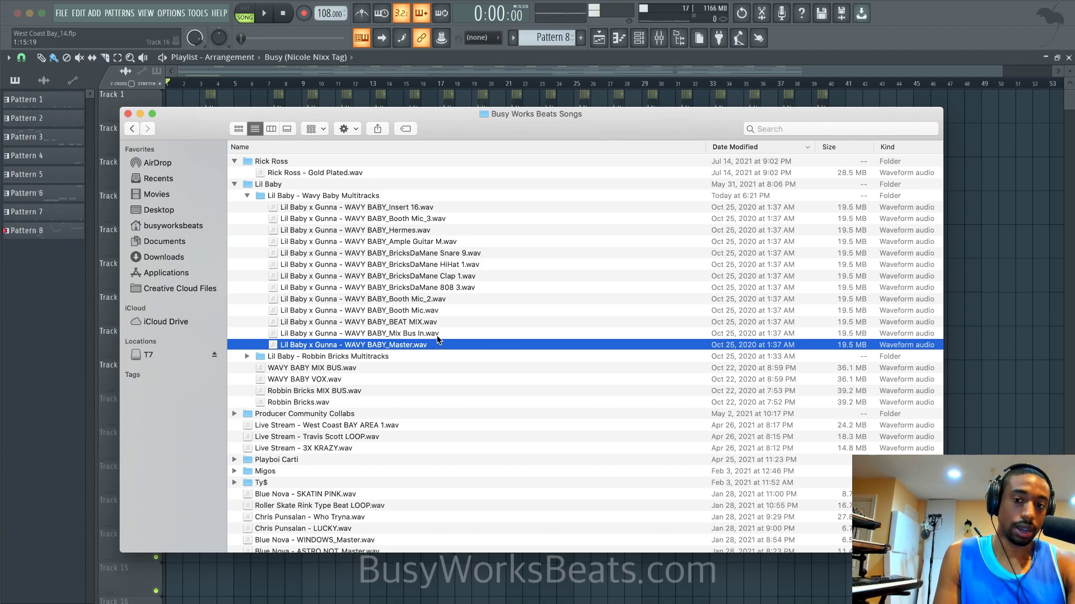
key("space")
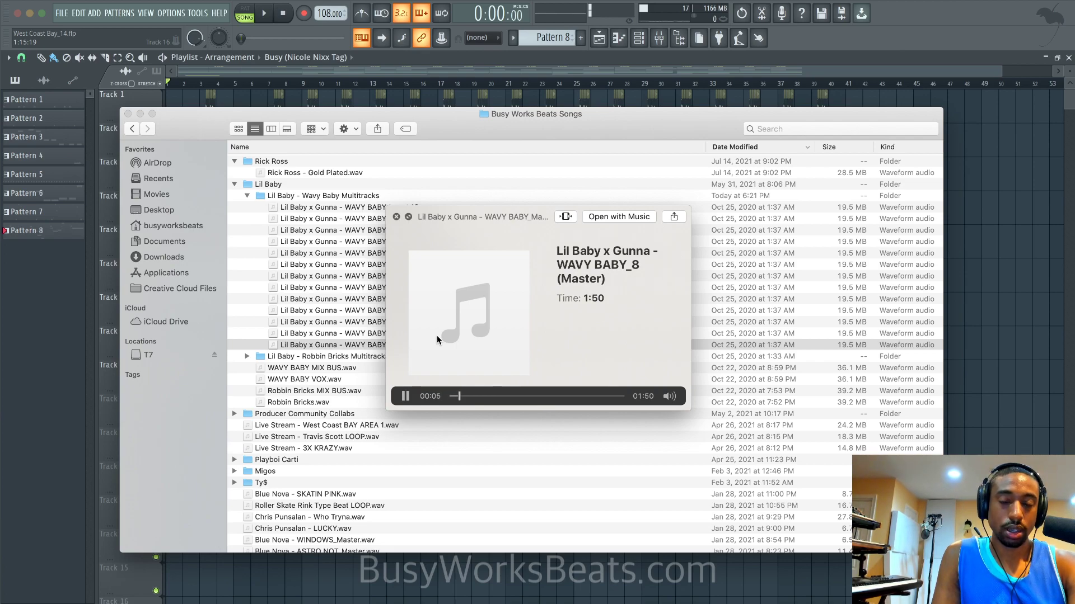
Close the Quick Look preview of WAVY BABY_Master.wav
key("space")
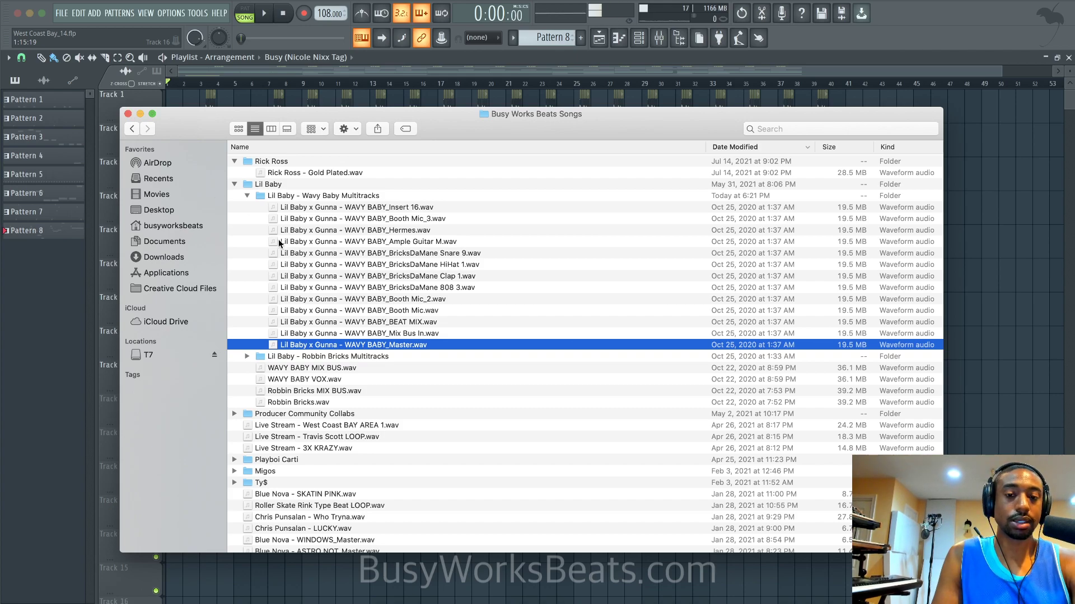
Copy WAVY BABY_Master.wav into the Lil Baby folder
right_click(391, 345)
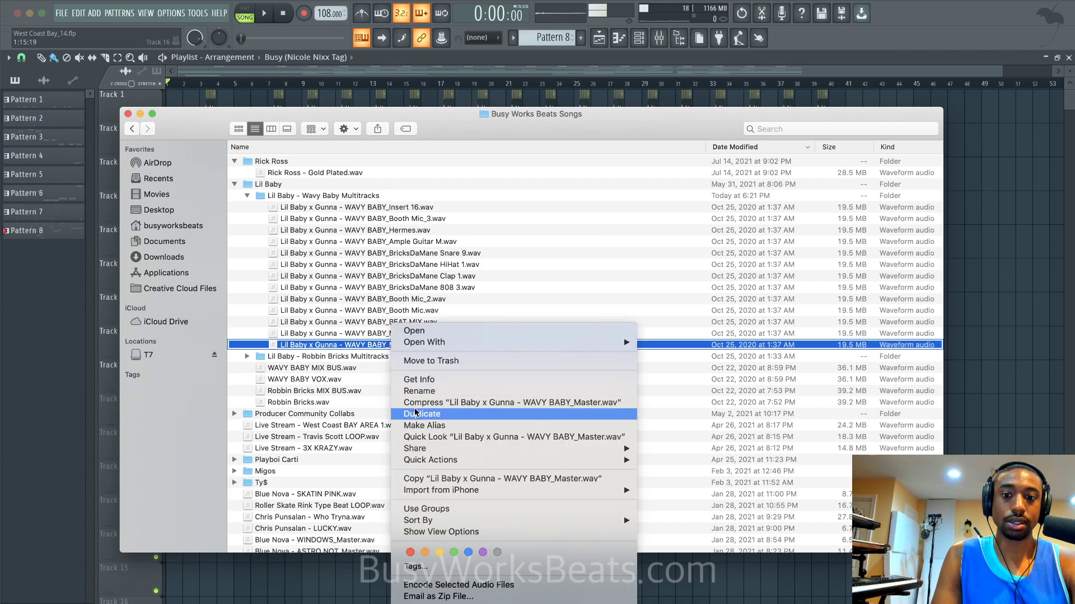
left_click(431, 478)
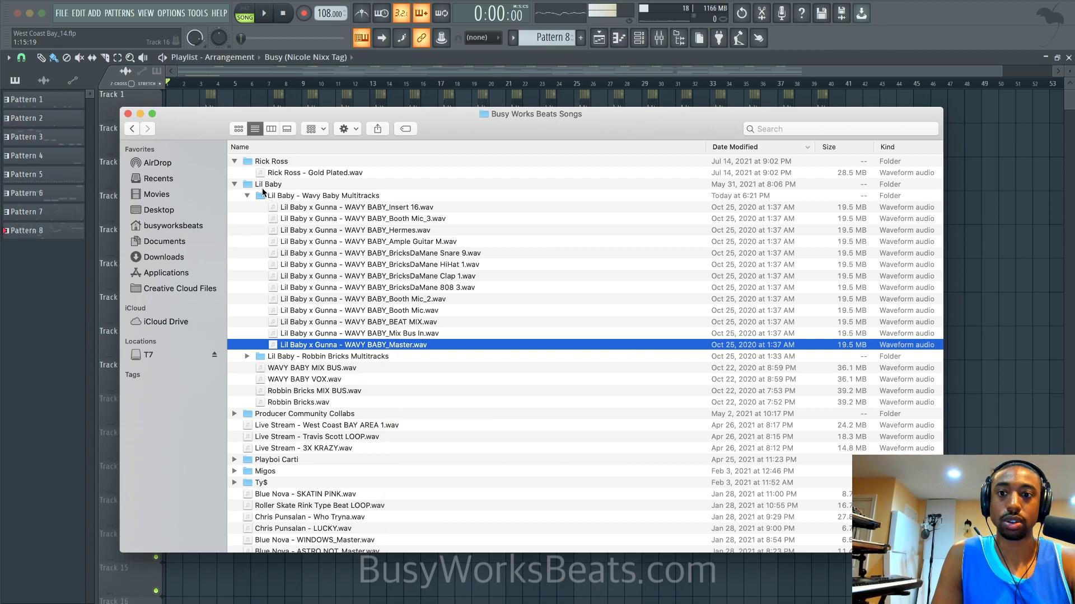
left_click(246, 196)
double_click(288, 185)
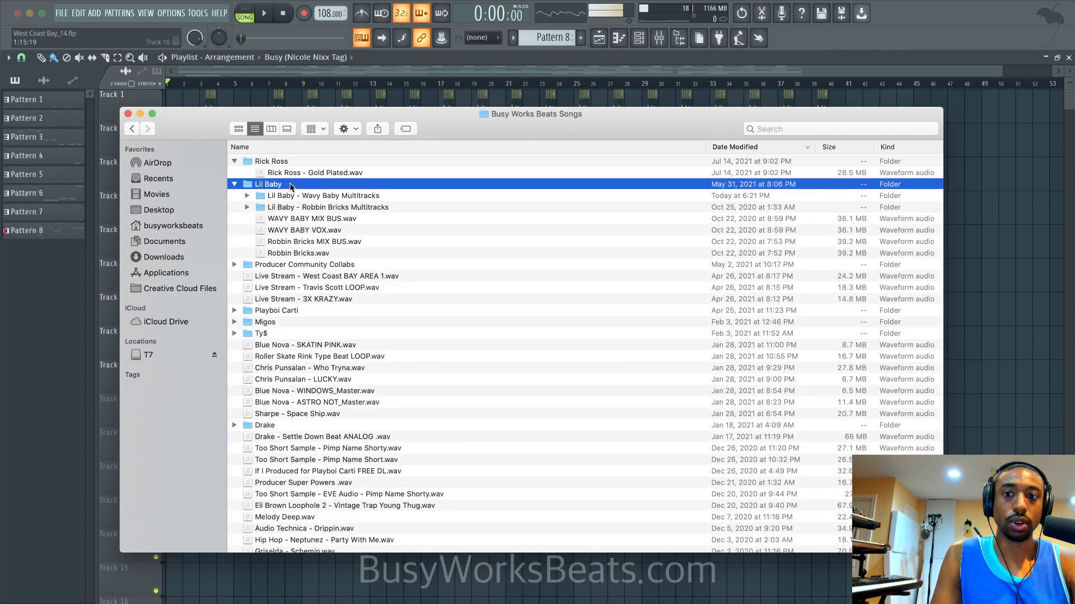
right_click(312, 286)
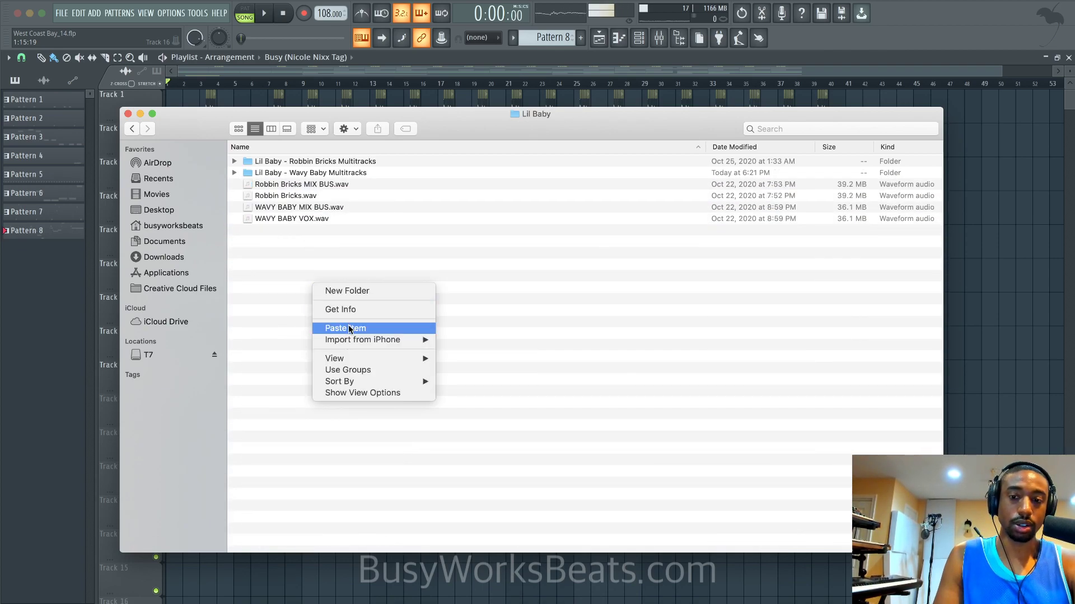
left_click(284, 277)
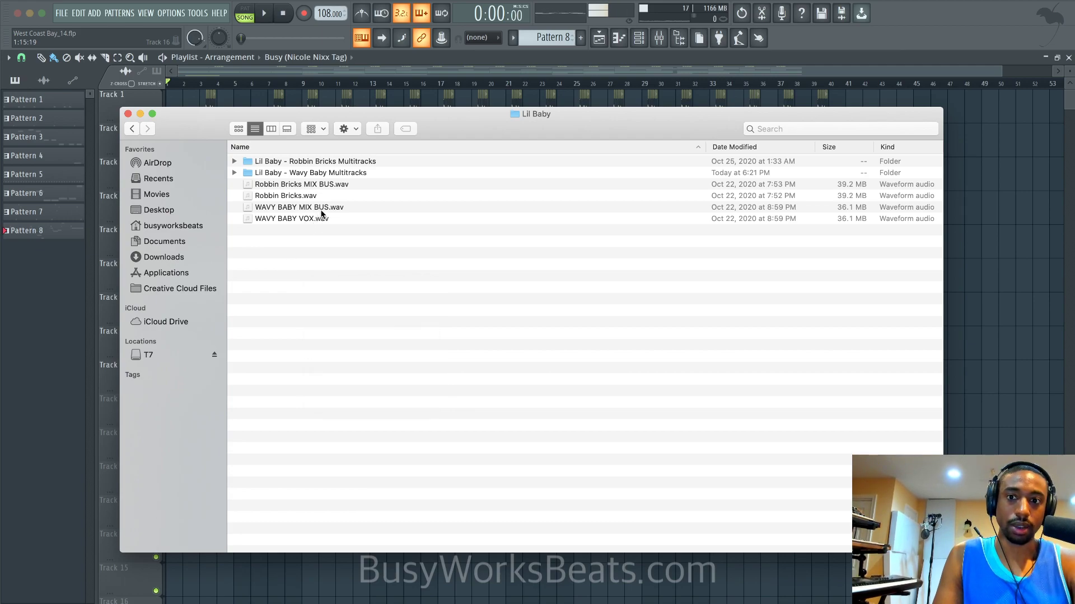
Preview WAVY BABY MIX BUS.wav in Quick Look, then close the preview
left_click(322, 212)
key("space")
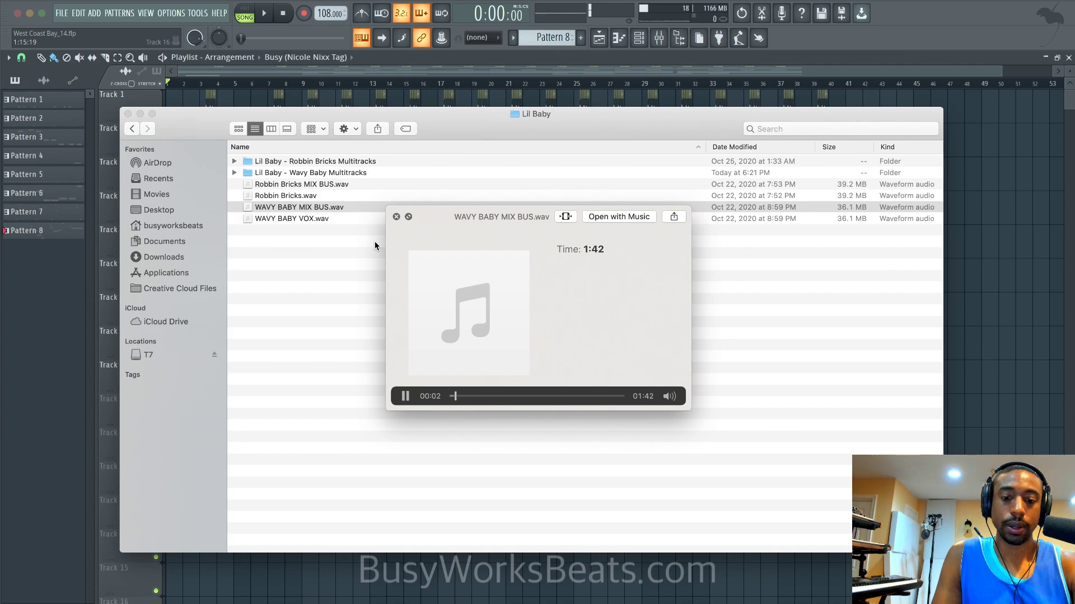
key("space")
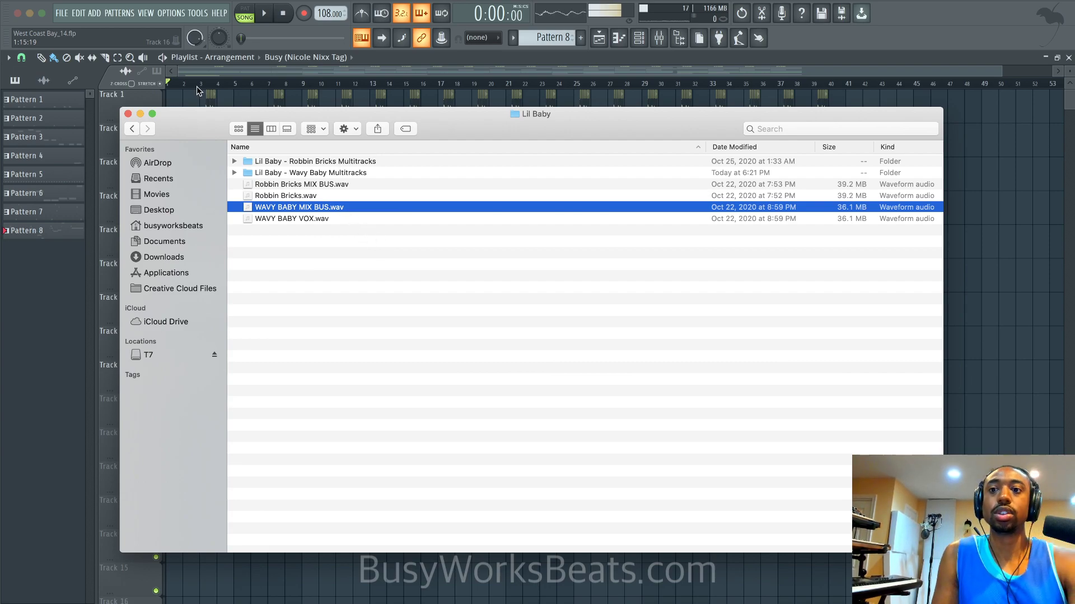
Start an MP3 export into the Desktop's WAV Export folder, then cancel its render settings to restart it
left_click(133, 37)
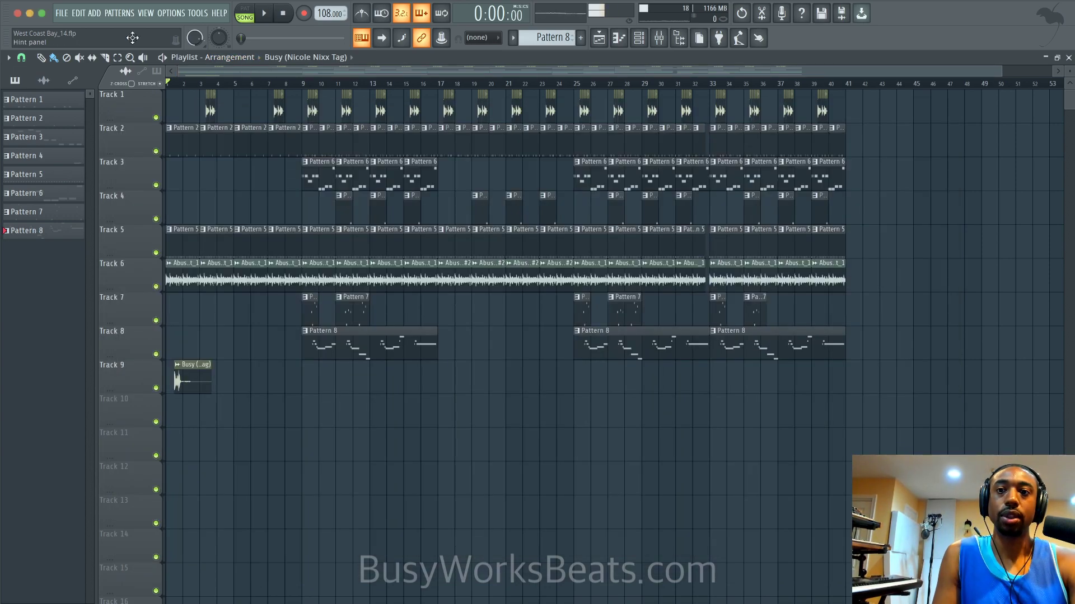
left_click(62, 12)
mouse_move(105, 116)
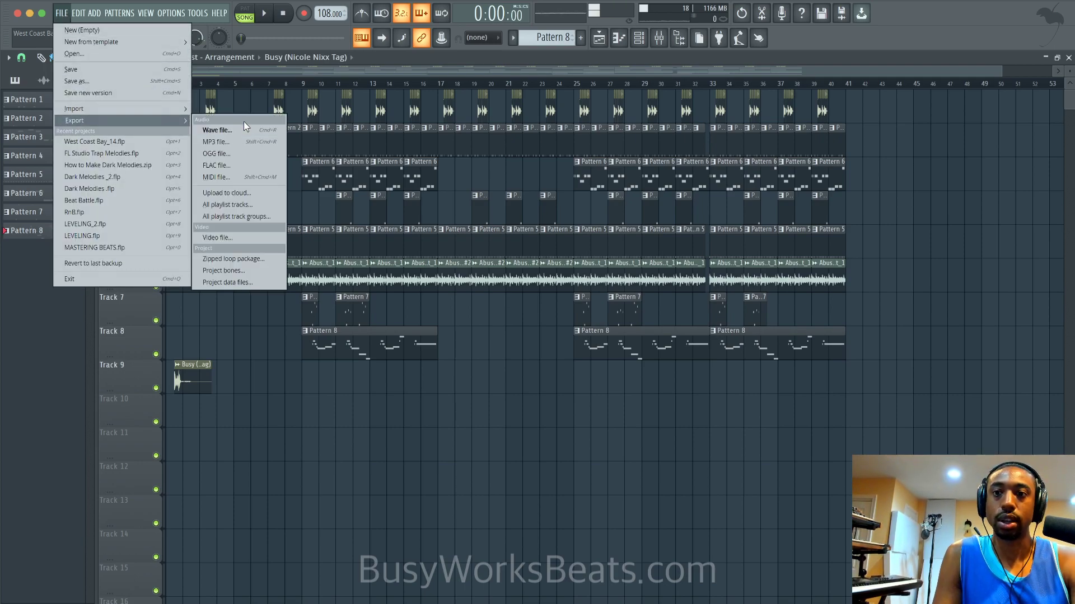
left_click(238, 139)
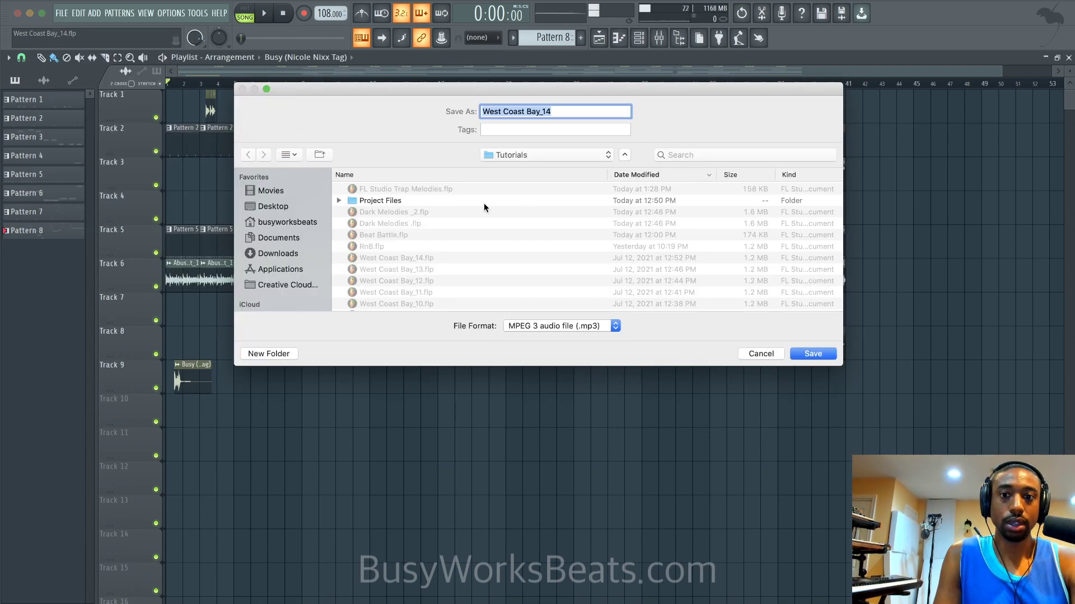
left_click(273, 207)
double_click(404, 190)
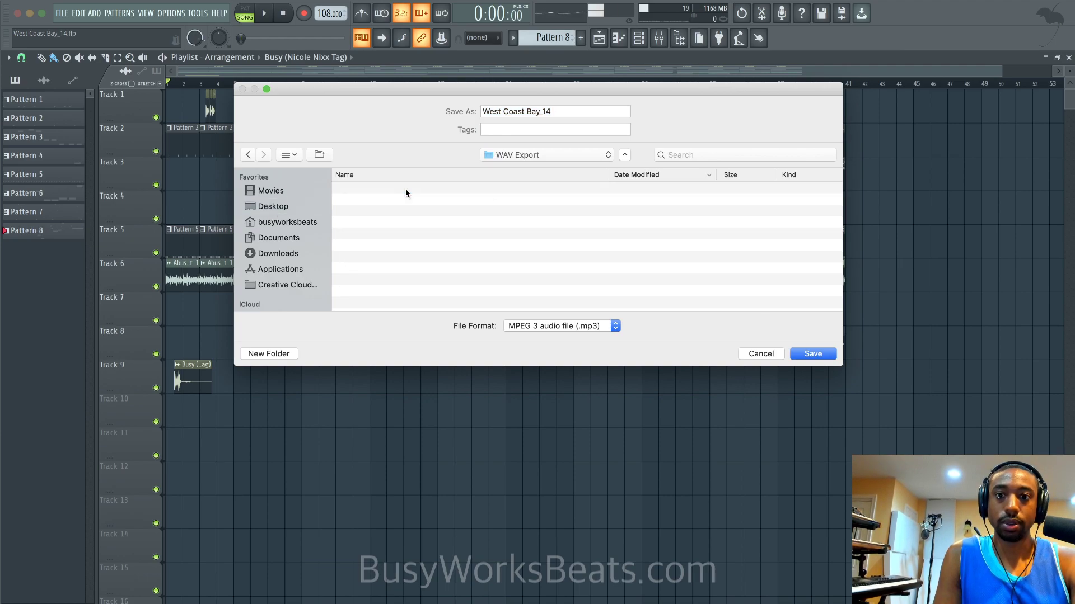
left_click(811, 353)
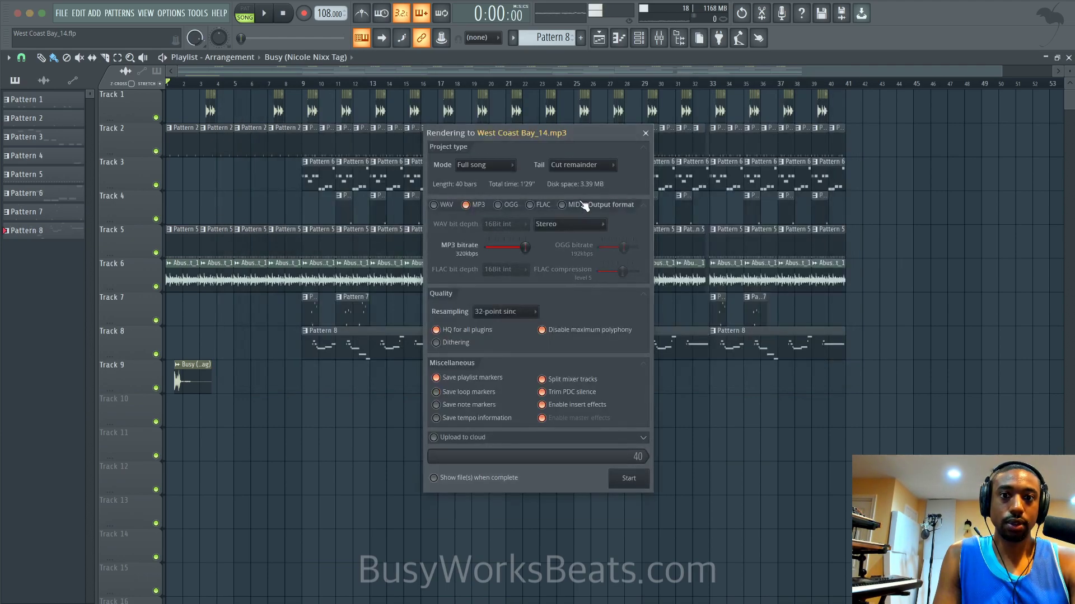
left_click(646, 133)
left_click(67, 15)
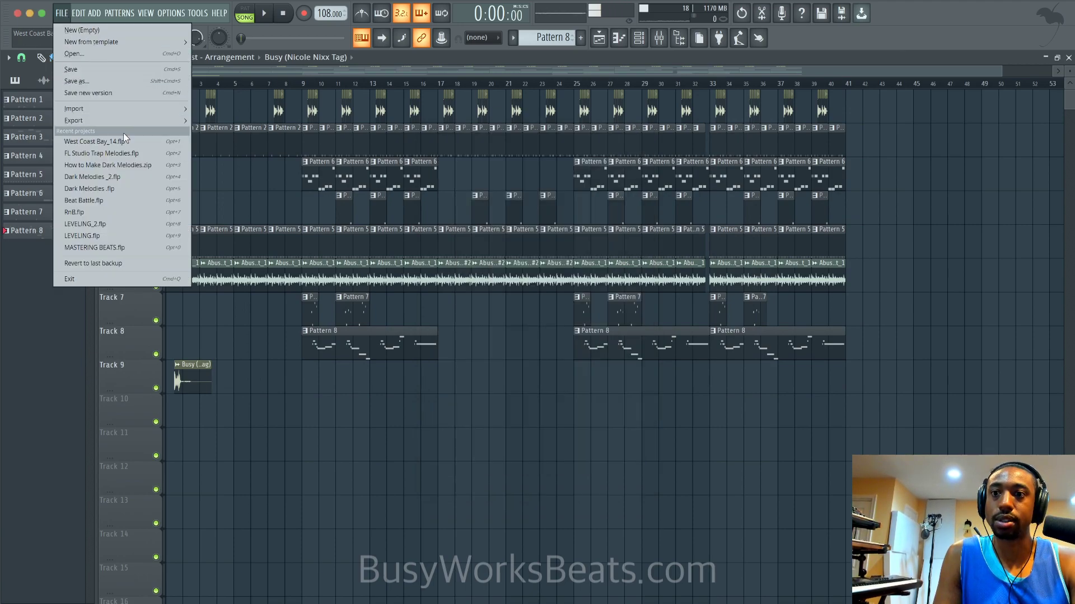
Save the MP3 export as 'Artist Name Song Name BPM Key' in the Desktop's WAV Export folder
mouse_move(131, 121)
left_click(258, 140)
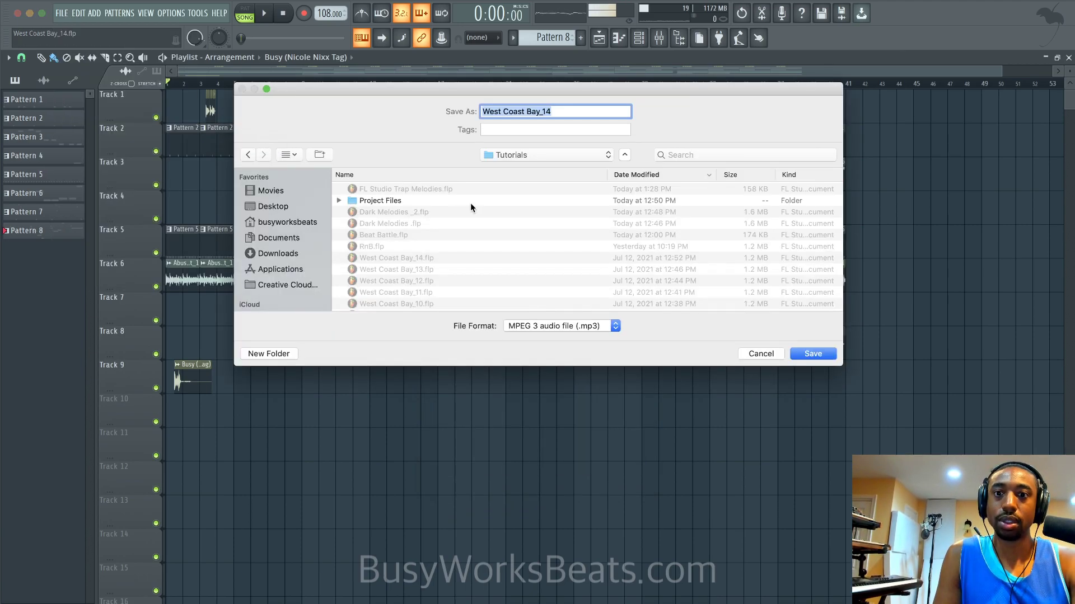
left_click(274, 206)
double_click(402, 188)
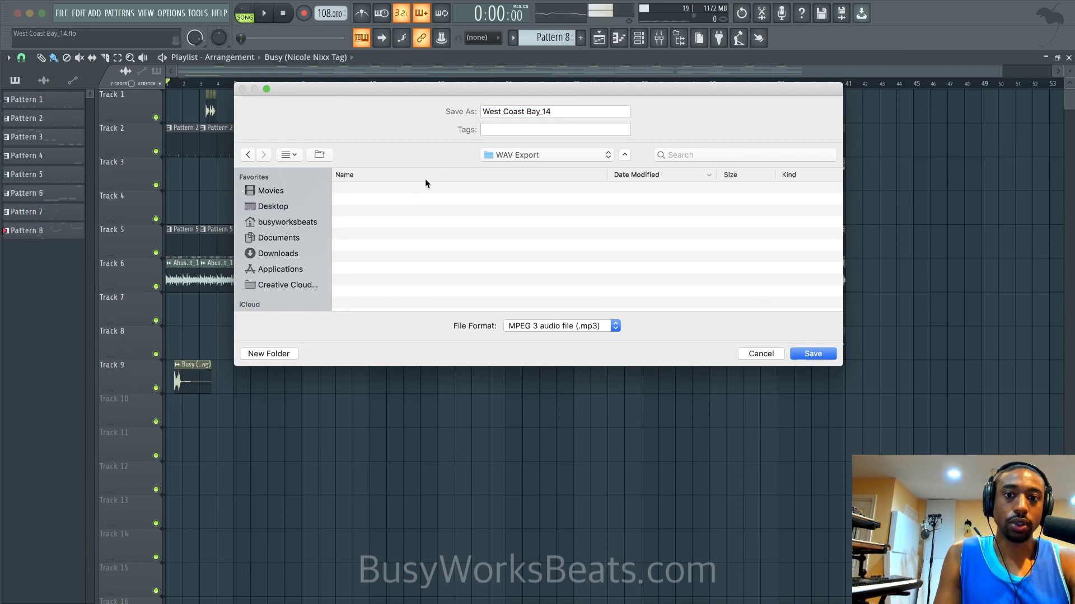
triple_click(558, 109)
type("Art")
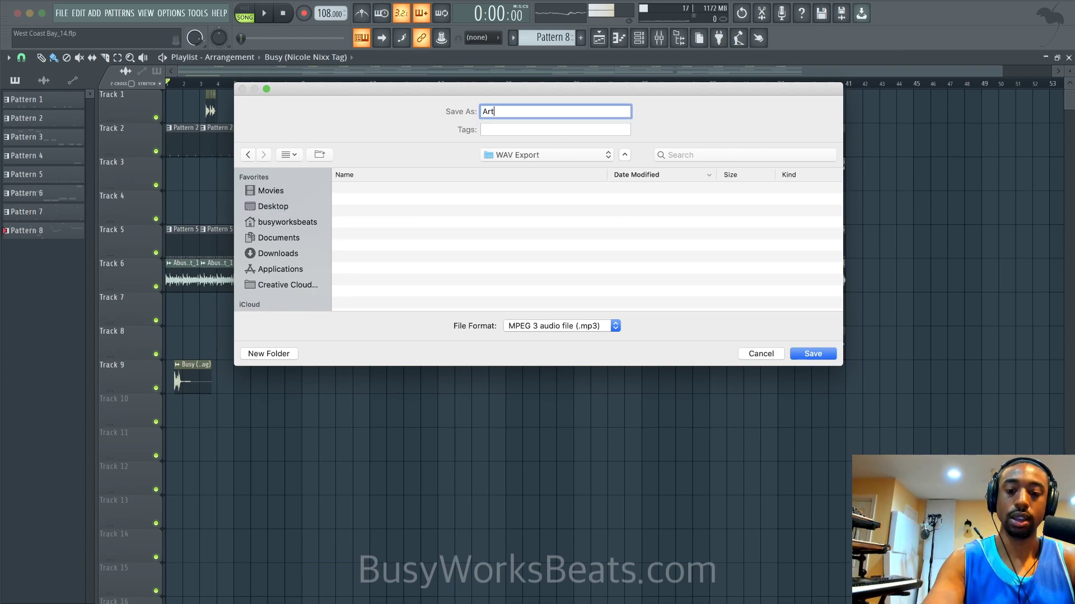
type("ist Name S")
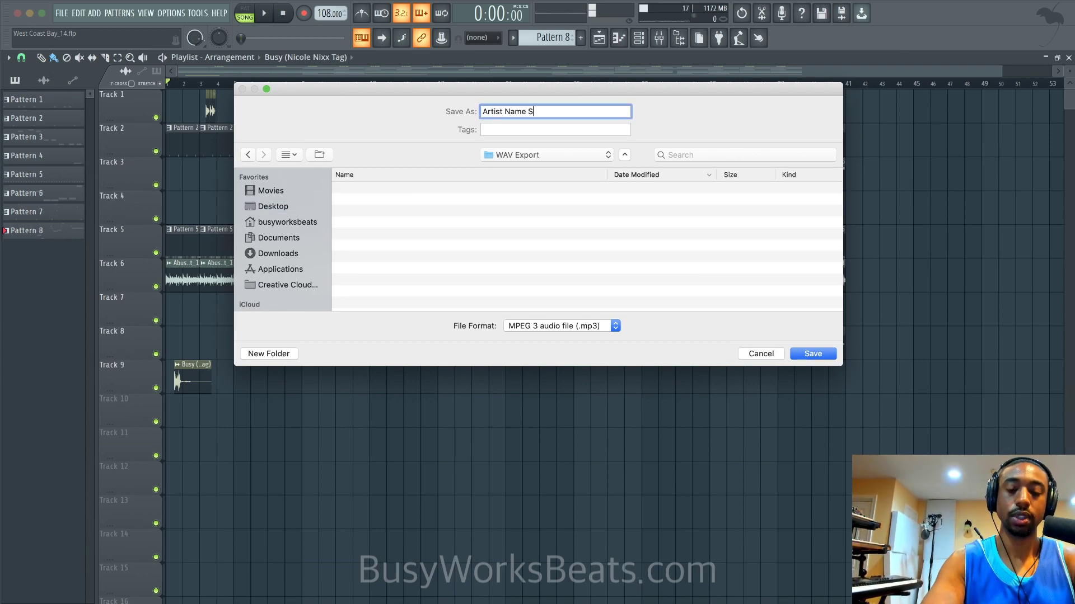
type("ong Name ")
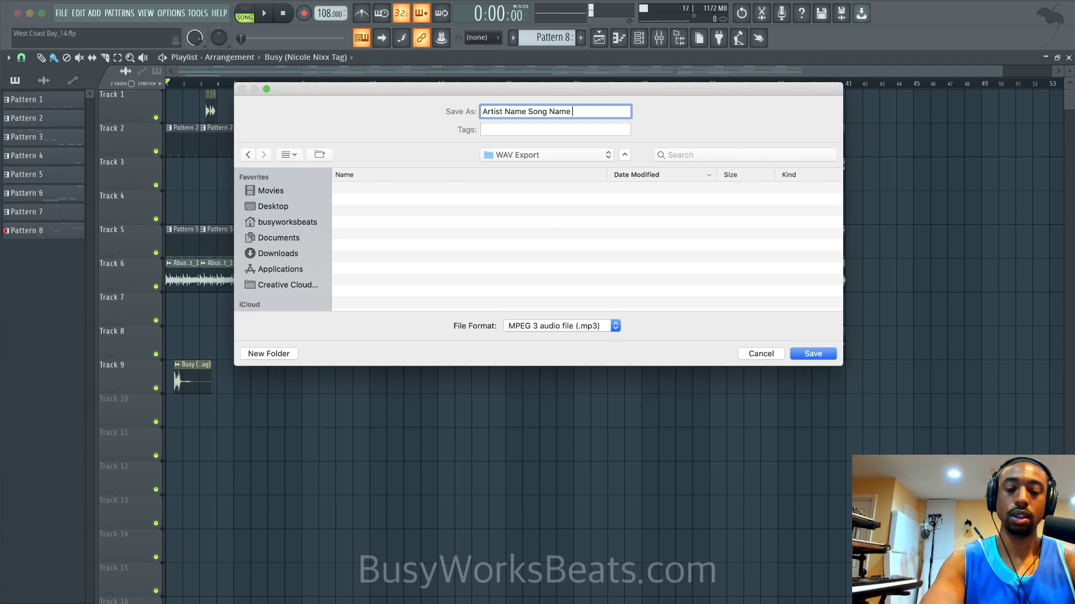
type("BPM Key")
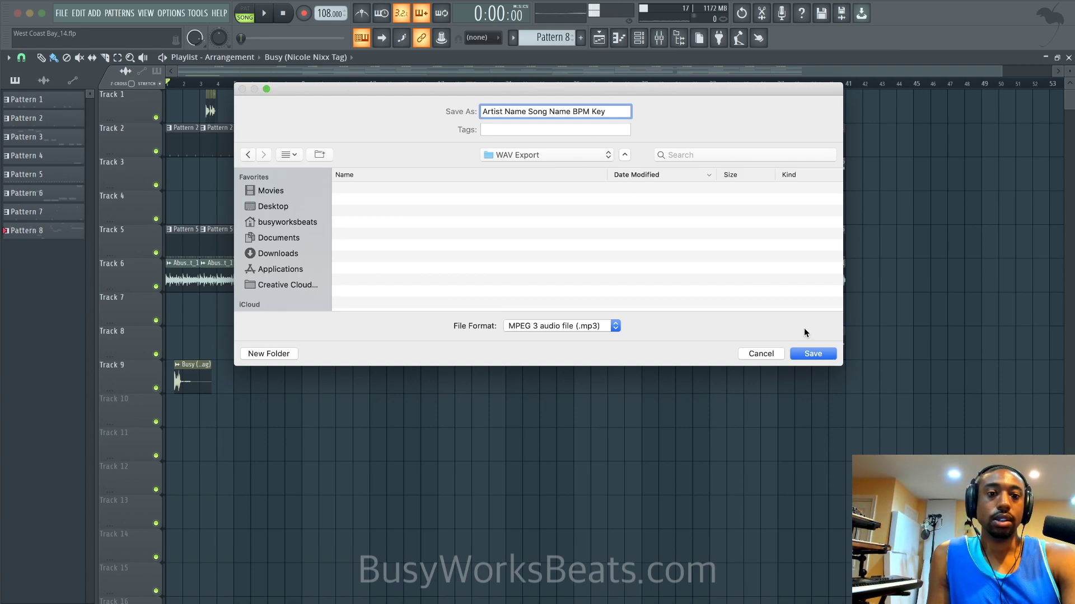
left_click(812, 353)
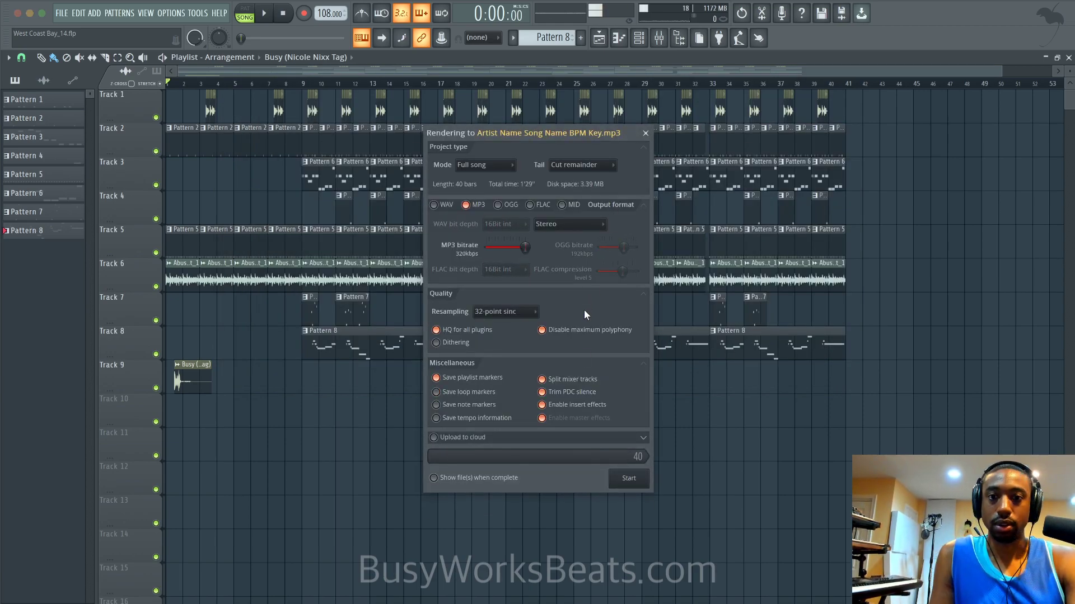
Untick Split mixer tracks, keep Full song mode, and render the 320 kbps MP3
left_click(561, 380)
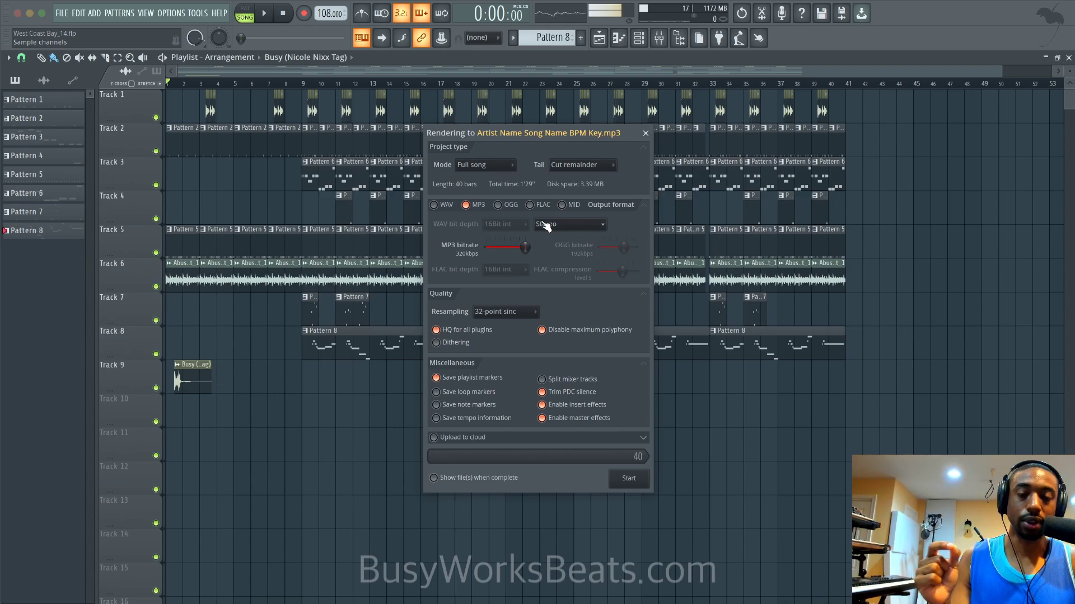
left_click(504, 161)
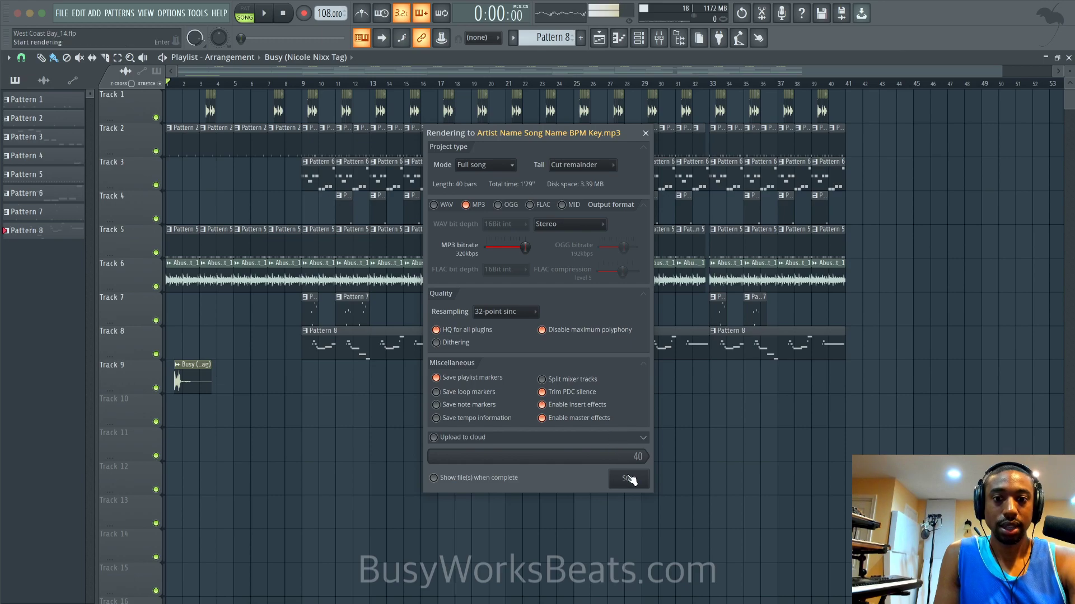
left_click(645, 134)
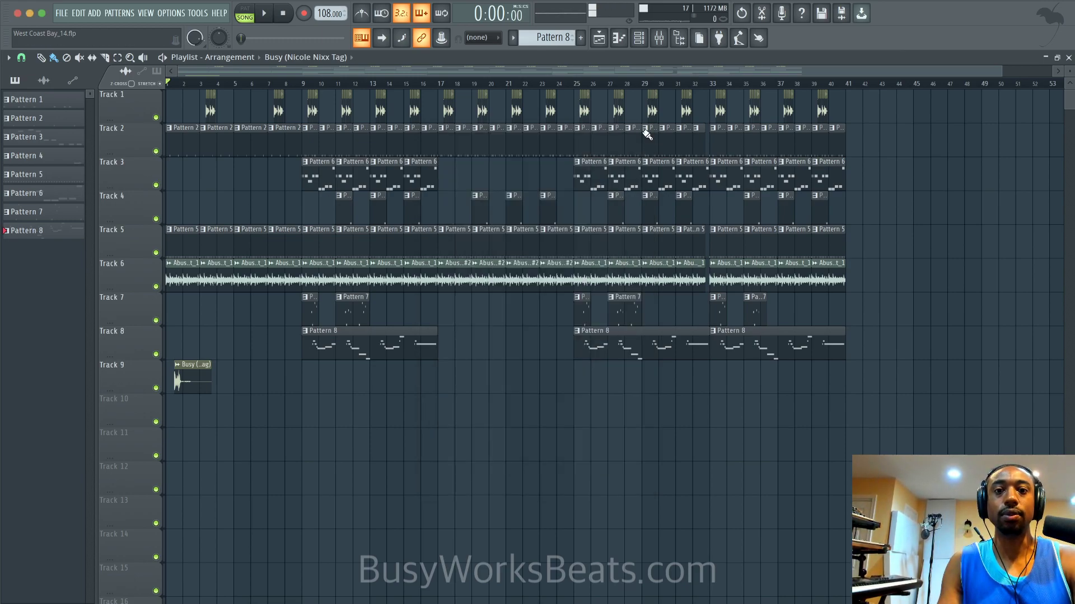
Begin another MP3 export with the WAV Export folder as the save location
left_click(58, 16)
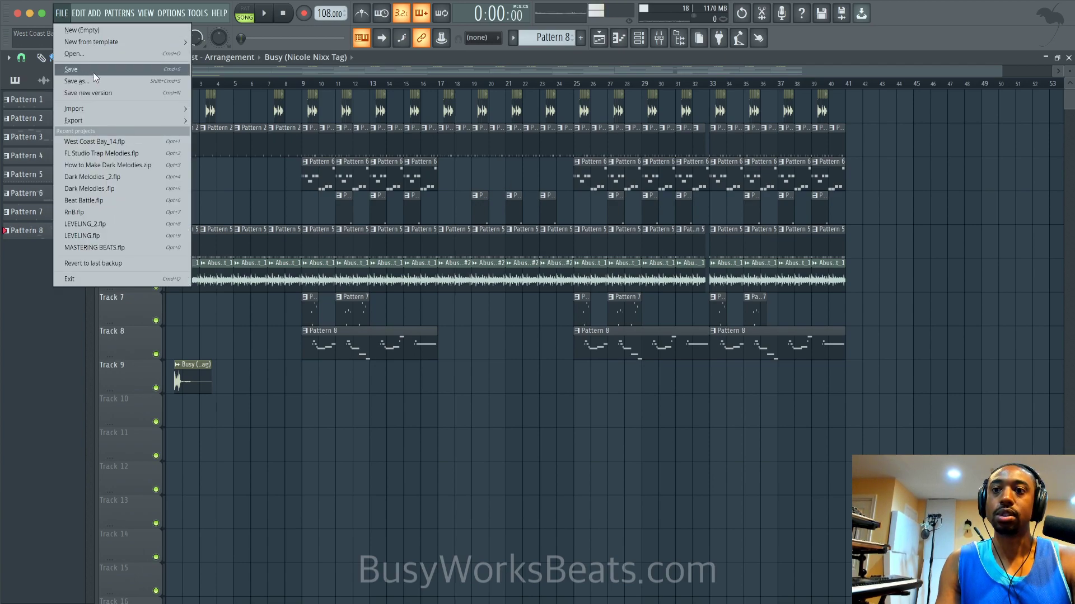
mouse_move(123, 118)
left_click(223, 141)
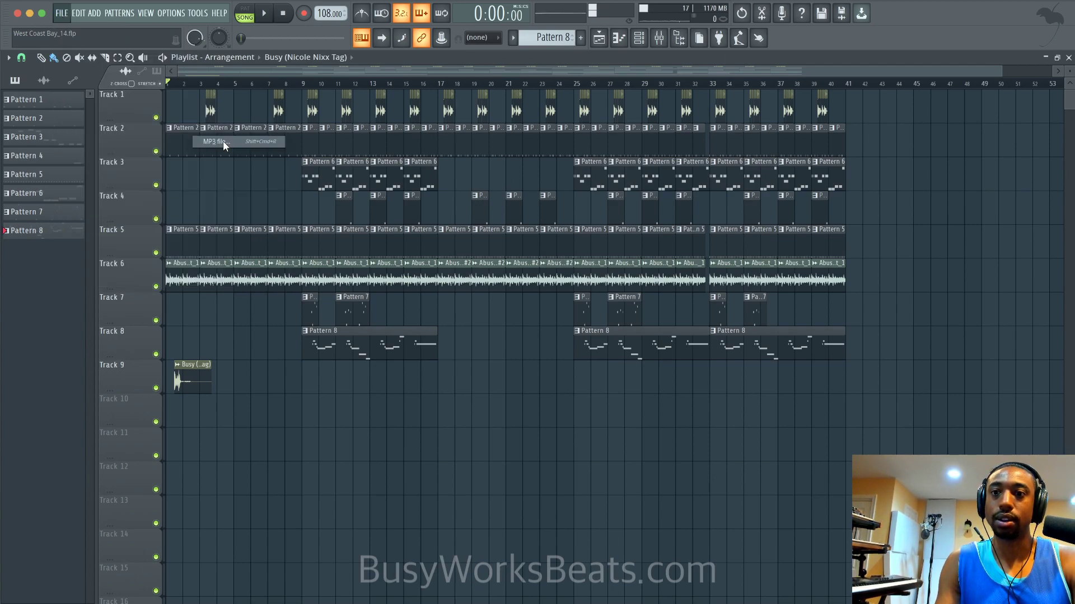
double_click(357, 190)
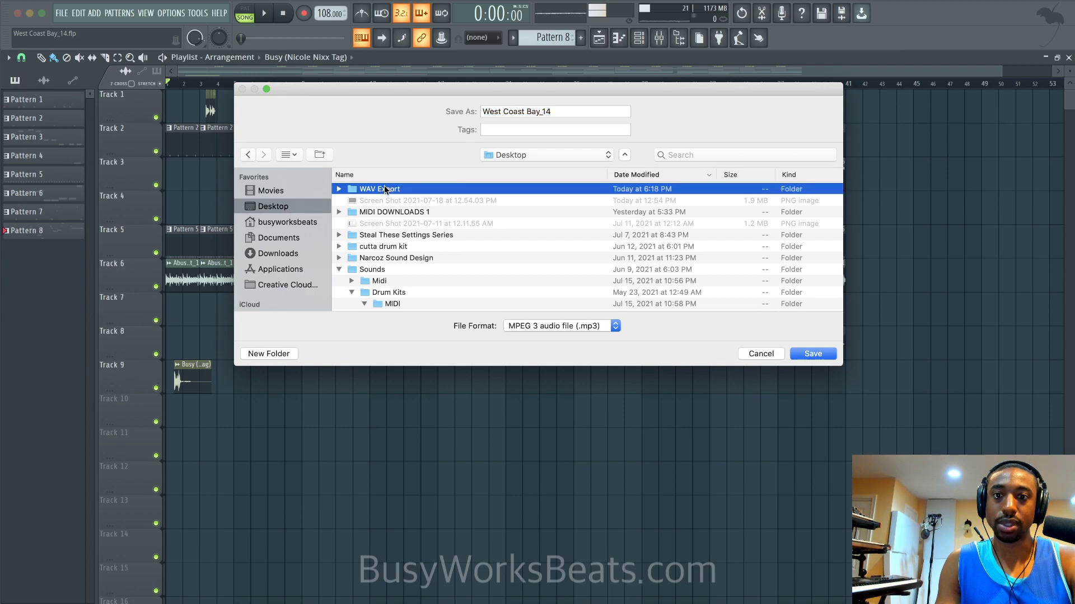
Name the MP3 'Artist Name Song Name BPM Key', fixing the typos, and save it
left_click(619, 111)
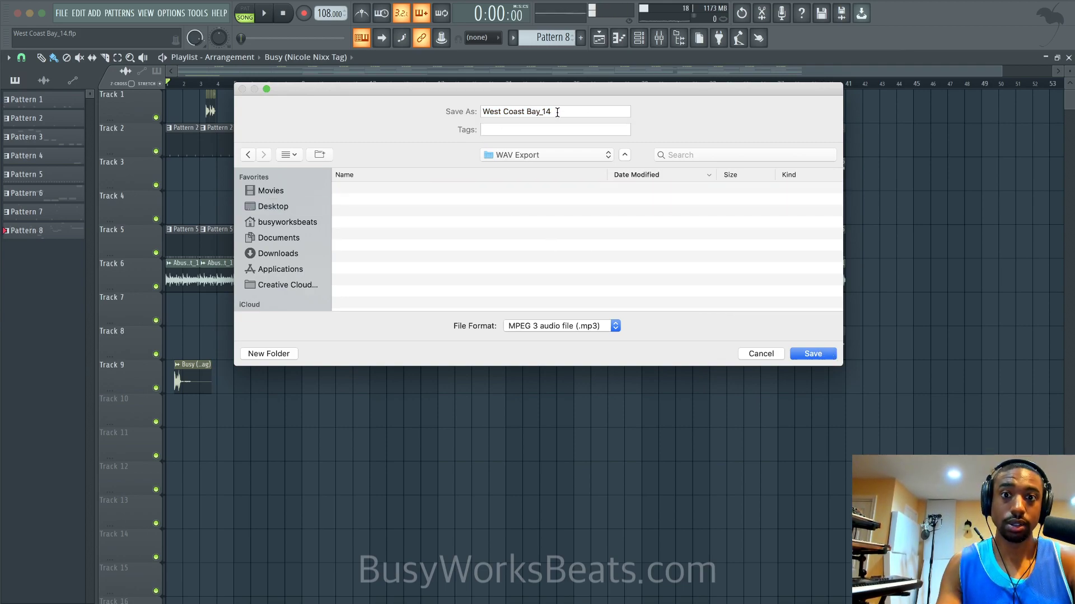
key("super+a")
type("Artist Name S")
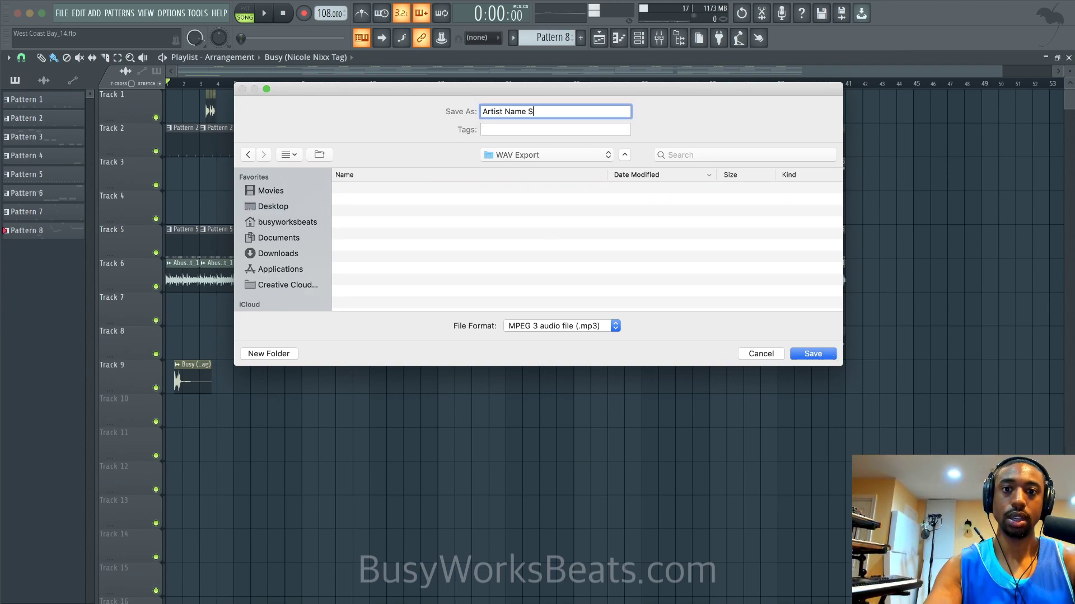
type("ong Name BEATS")
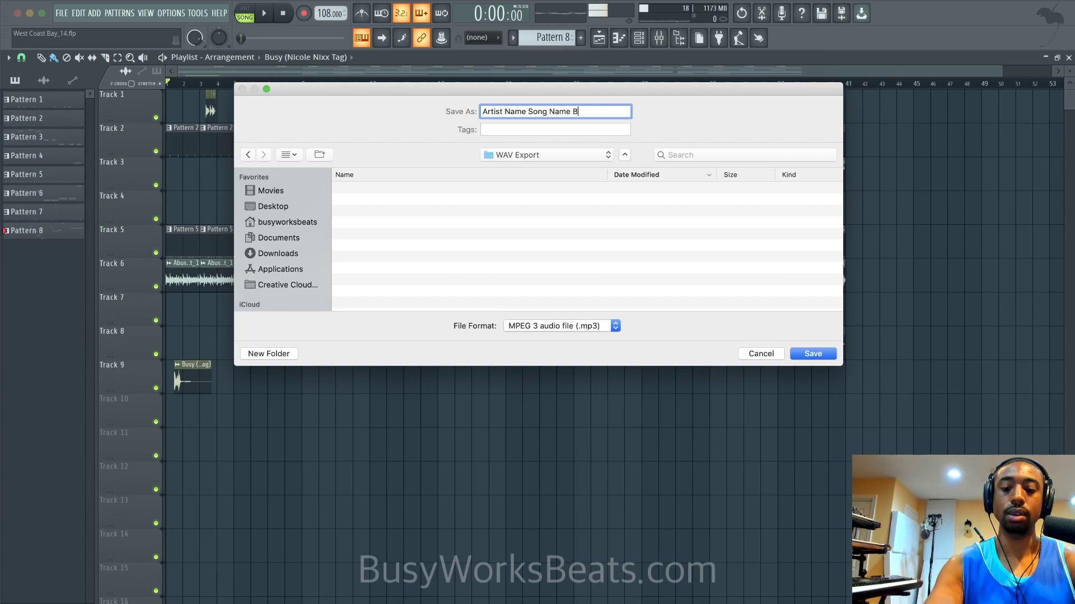
key("BackSpace")
key("BackSpace")
key("BackSpace")
key("BackSpace")
type("PMM Key")
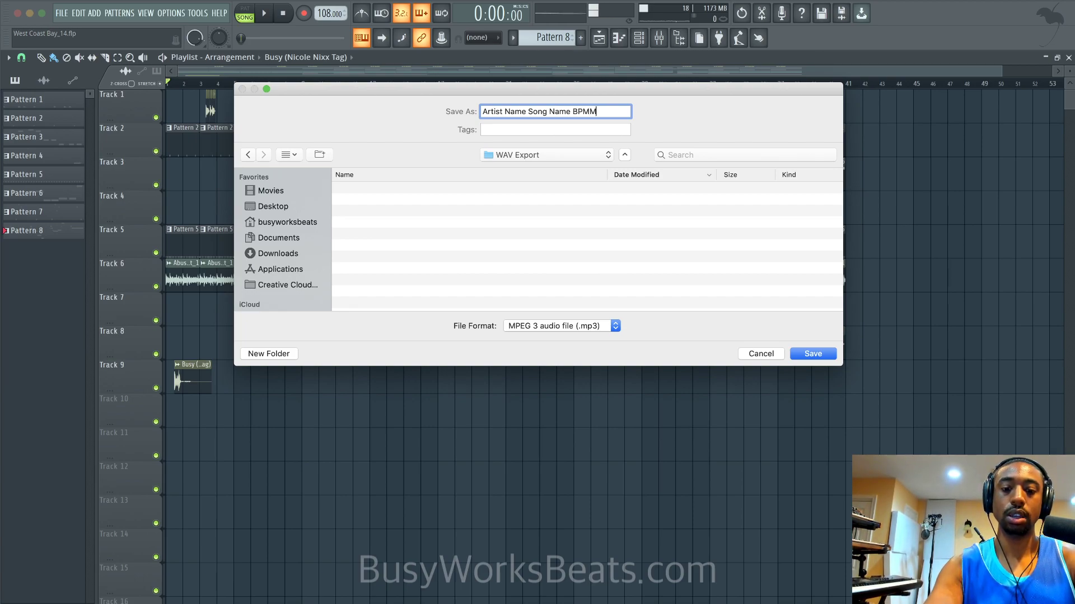
left_click(591, 111)
key("BackSpace")
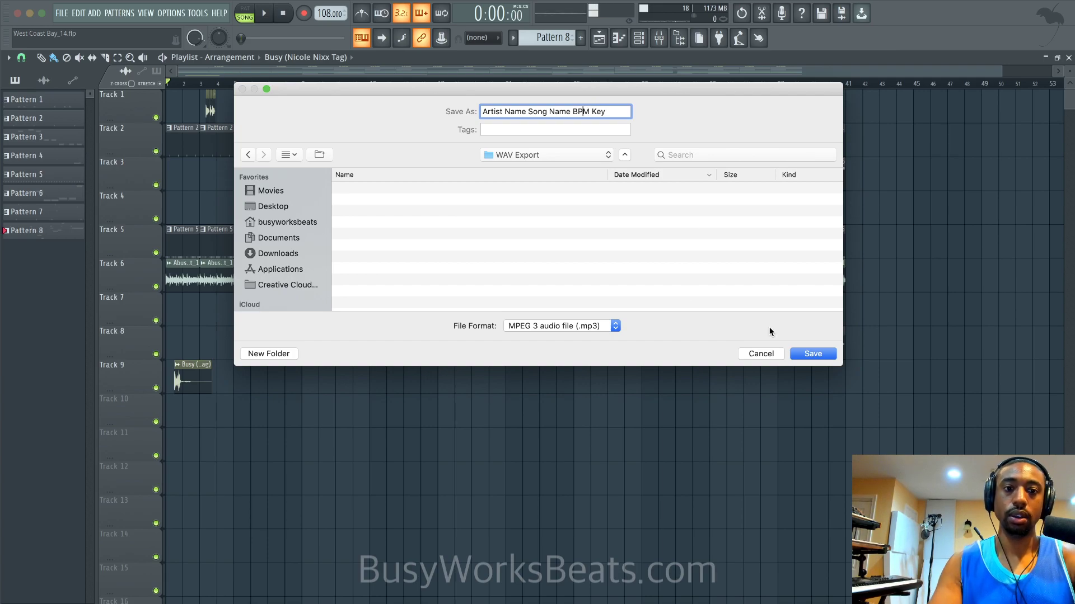
left_click(813, 354)
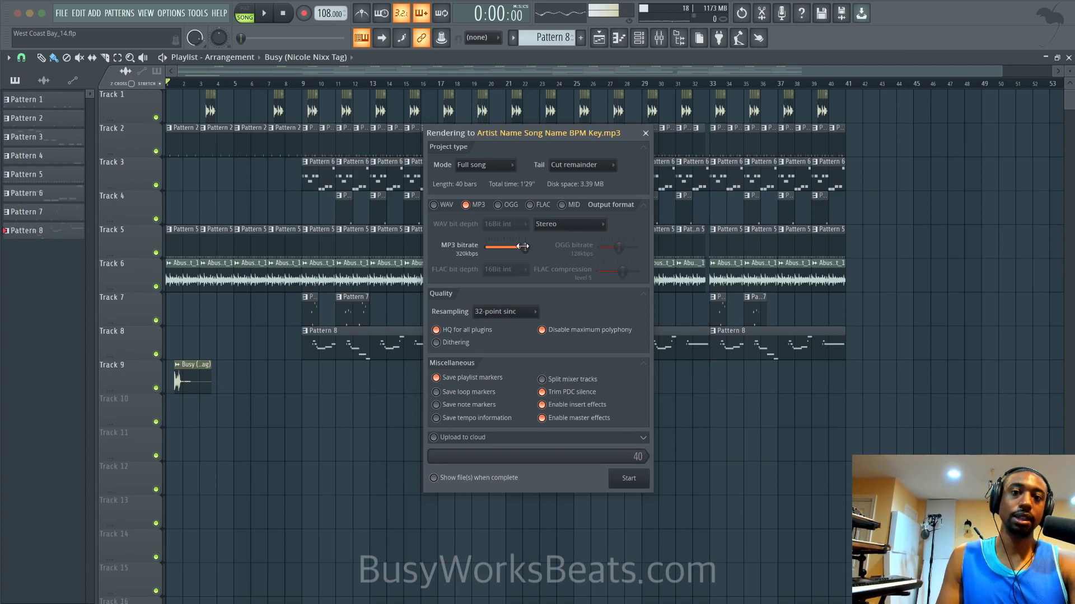
left_click_drag(525, 247, 516, 247)
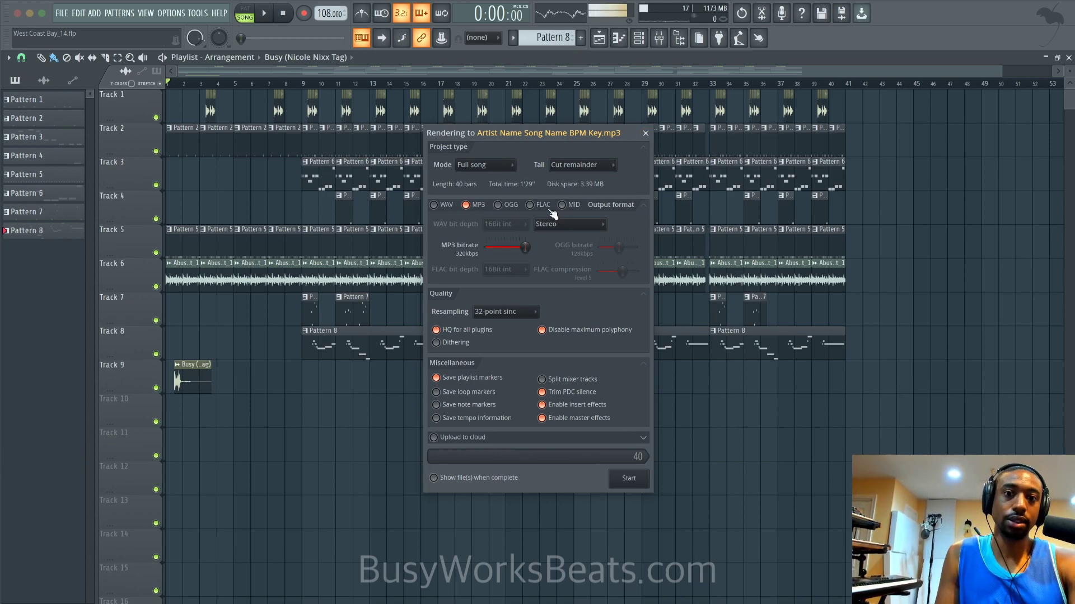
Close the render window, open the Lil Baby folder from Finder's Dock menu, then close it
left_click(647, 134)
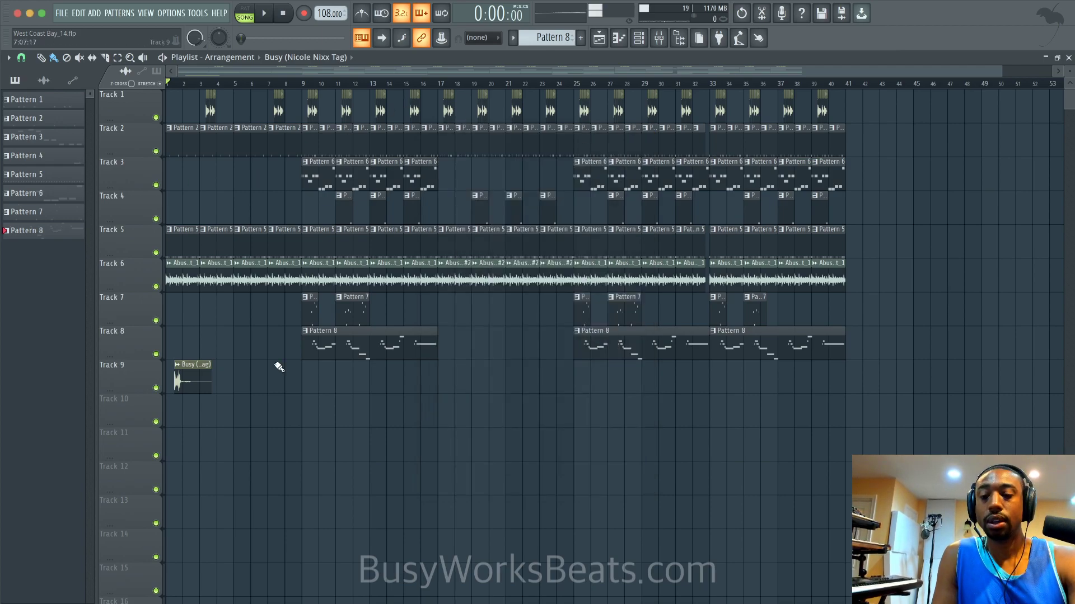
right_click(216, 602)
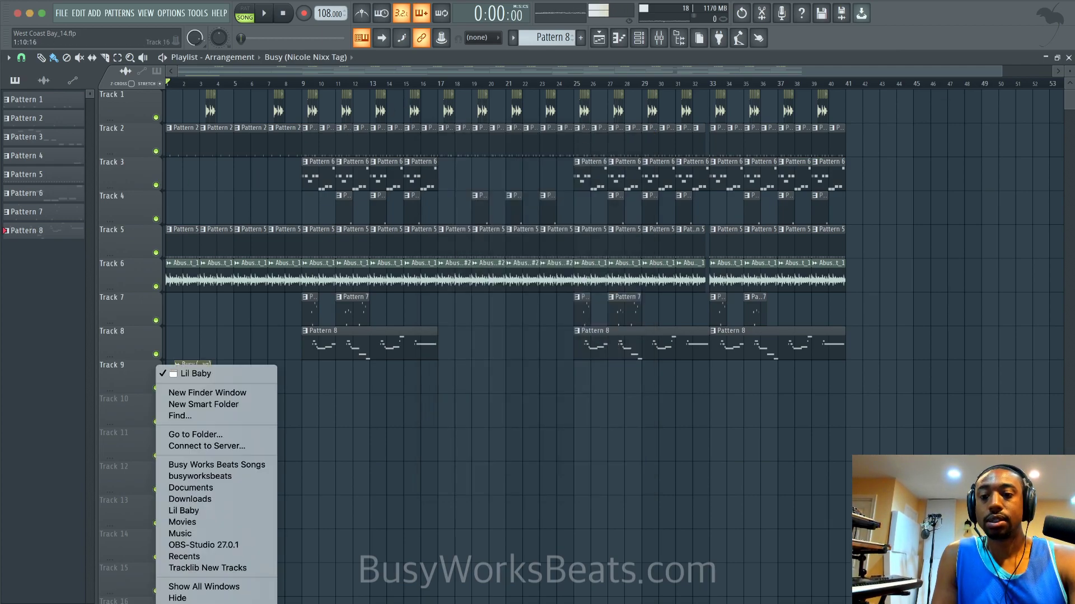
left_click(238, 374)
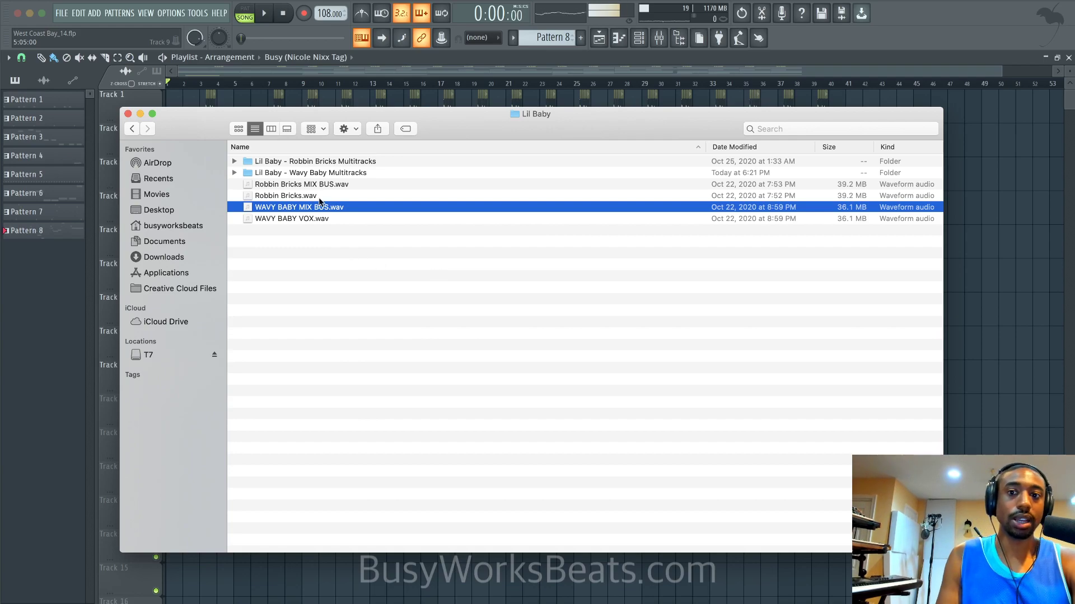
left_click(127, 114)
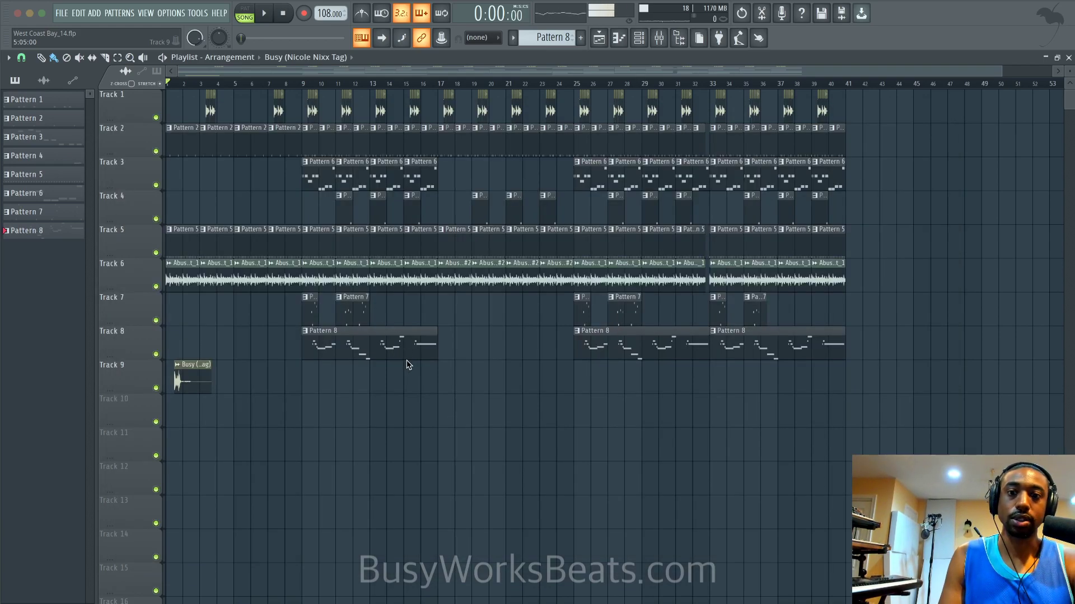
Open the mixer, briefly play and stop the song, and rename insert 12 to DRUMS
left_click(658, 37)
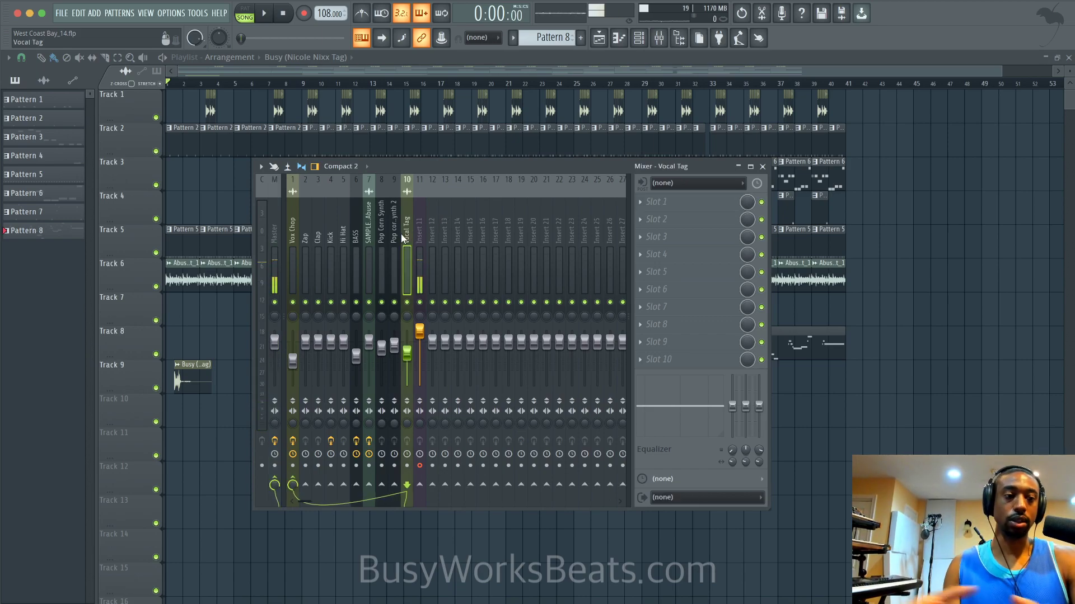
key("space")
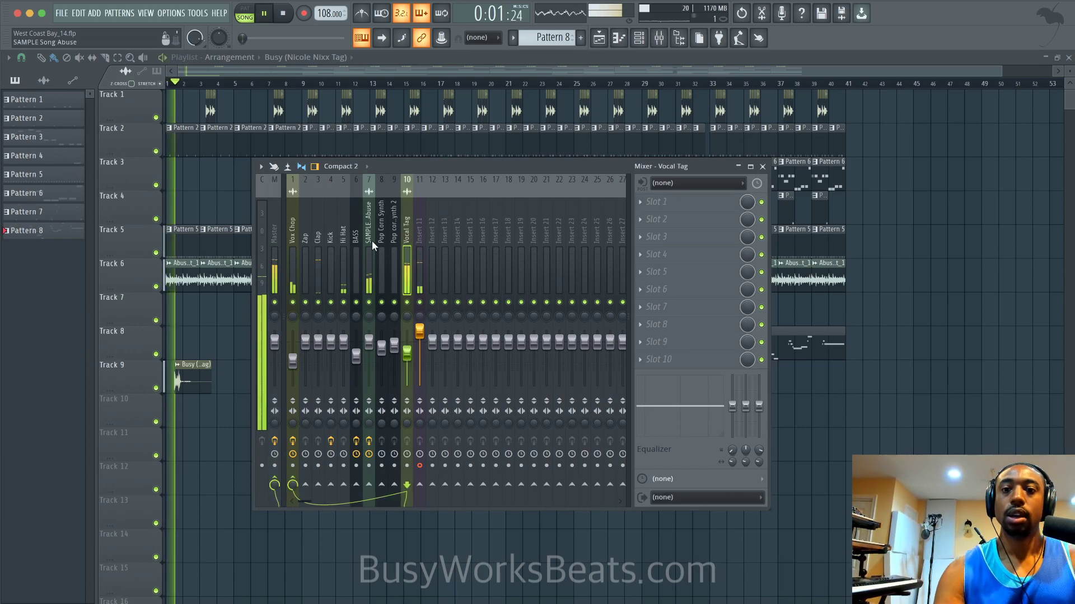
key("space")
right_click(432, 236)
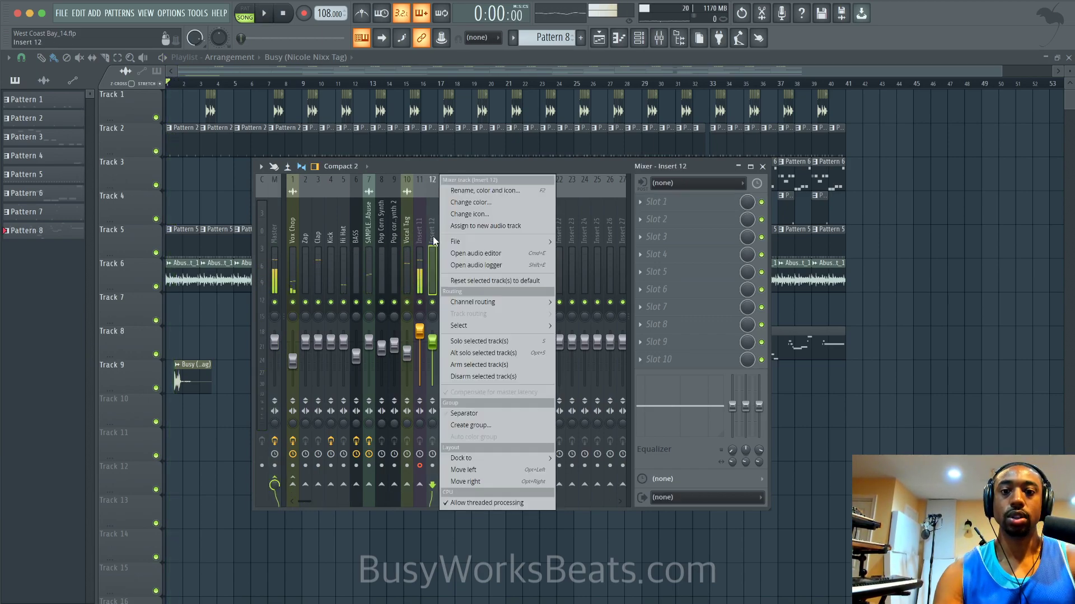
left_click(469, 191)
type("DRUMS")
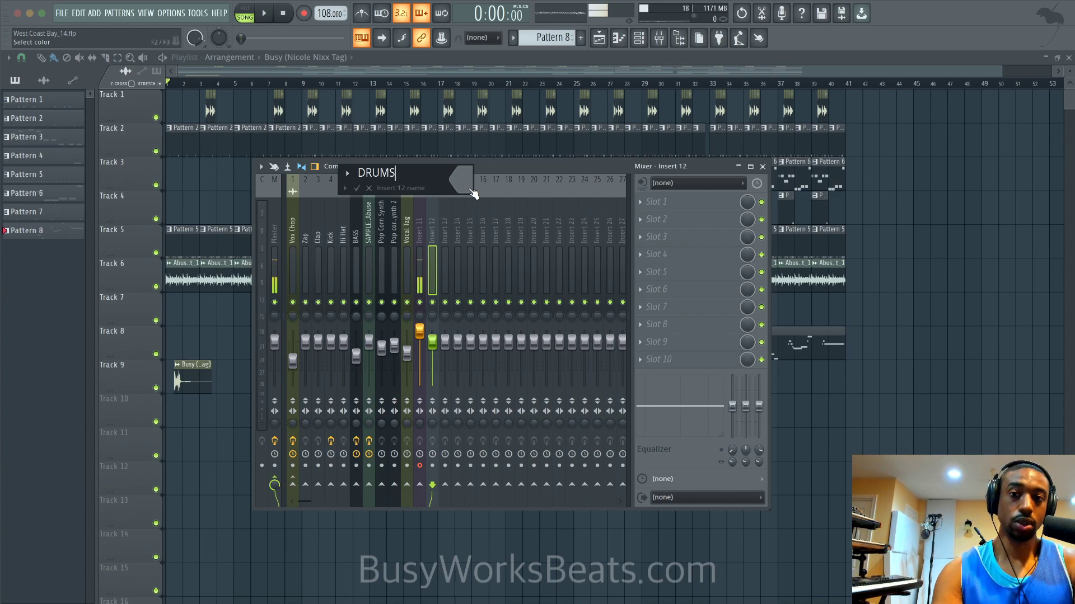
key("Return")
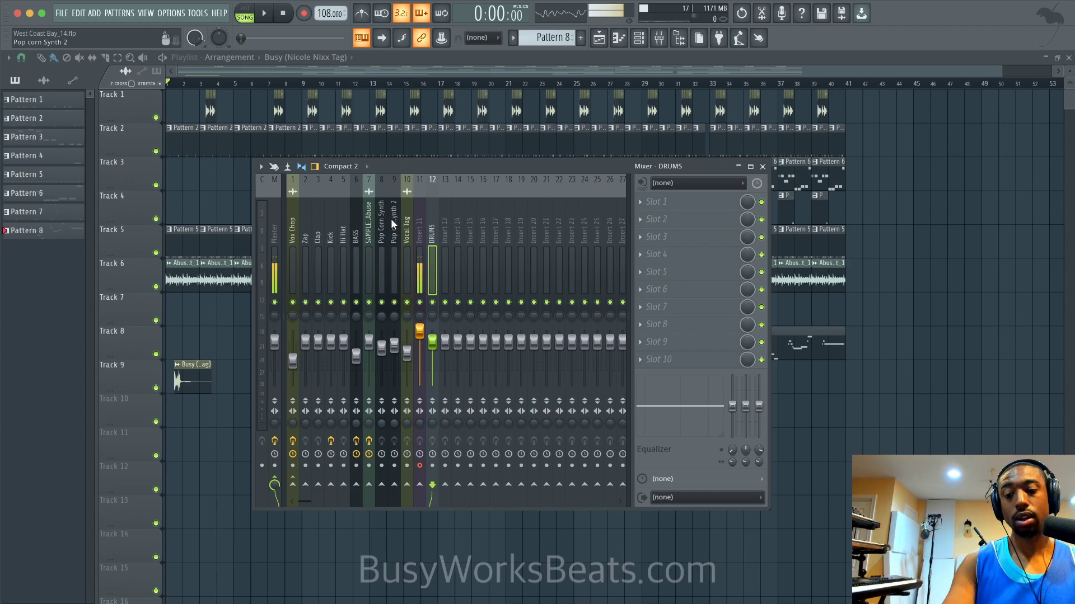
Route the Zap, Clap, Kick and Hi Hat tracks only to the DRUMS bus
left_click(303, 221)
left_click_drag(303, 222, 343, 224)
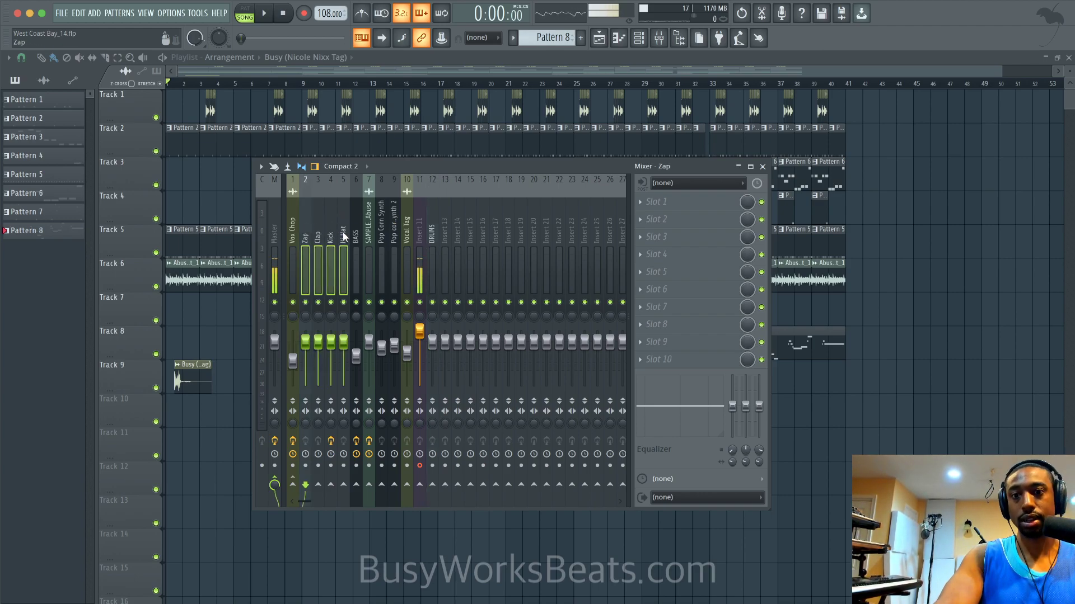
right_click(435, 486)
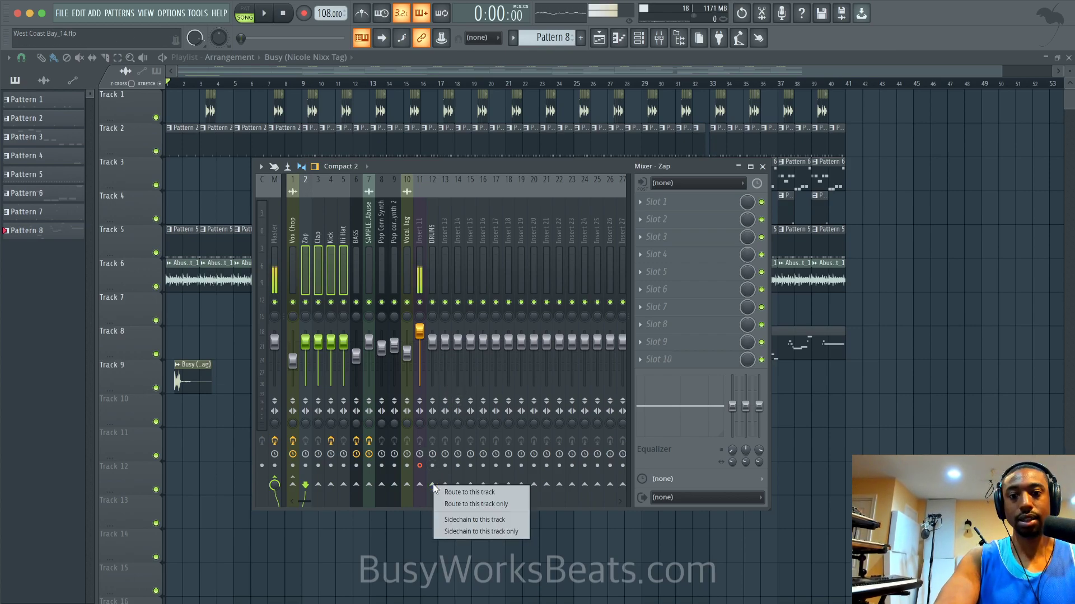
left_click(455, 505)
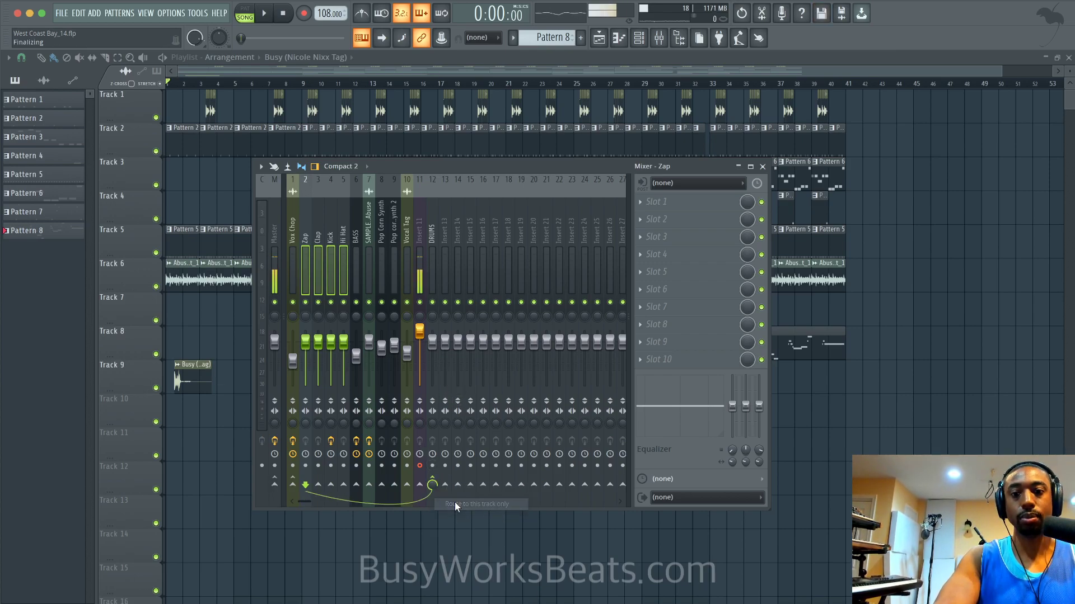
Select the DRUMS bus and play the beat to check the drum routing
left_click(435, 231)
key("space")
key("space")
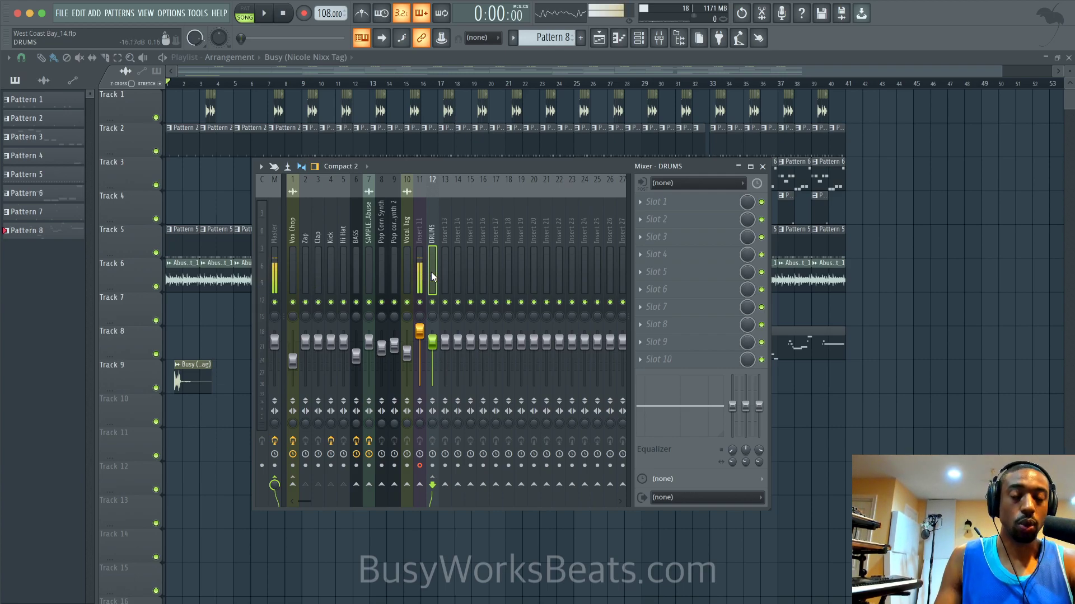
key("space")
key("space")
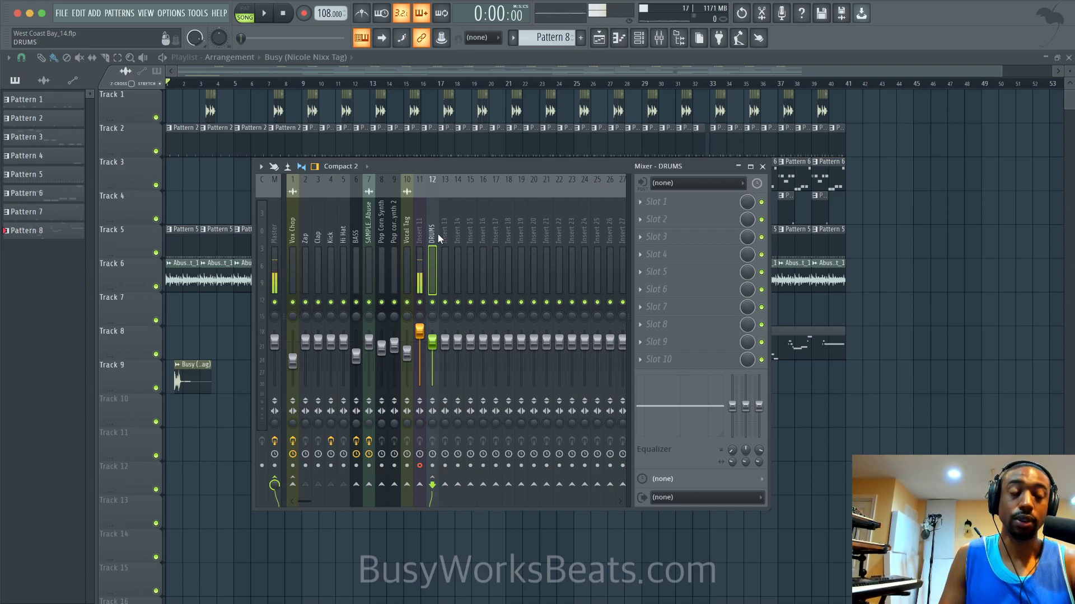
key("space")
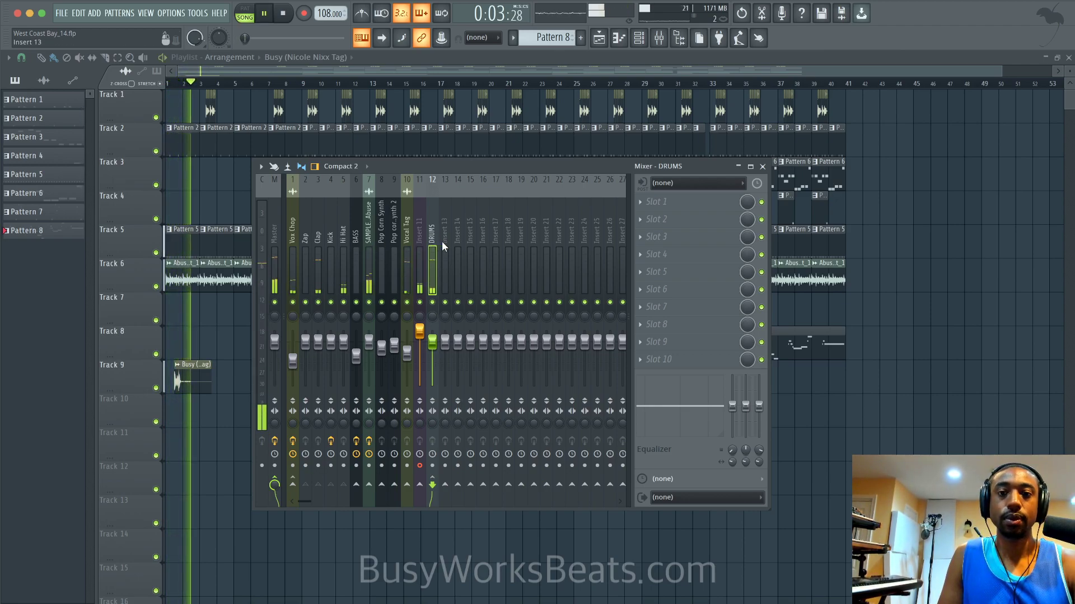
Rename mixer insert 13 to INSTRUMENTS and stop playback
right_click(447, 236)
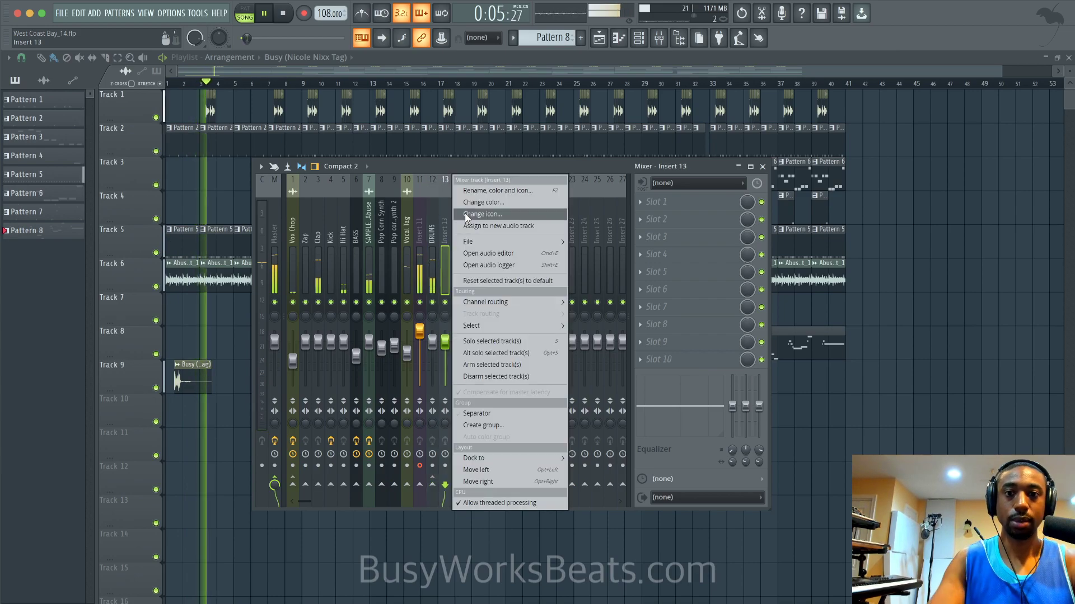
left_click(476, 194)
type("INSTRUMENTS")
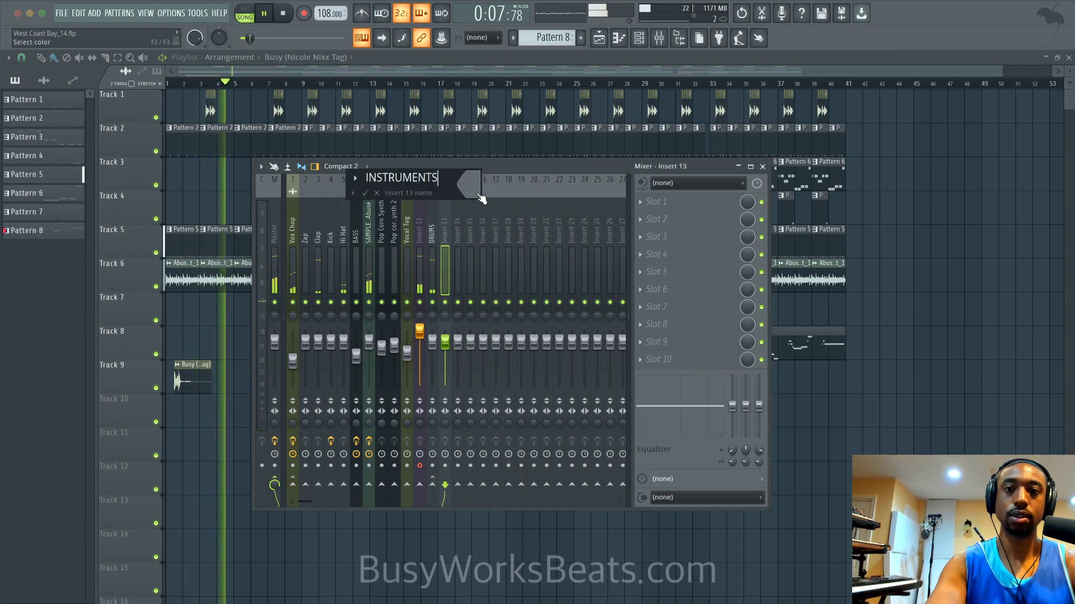
key("Return")
key("space")
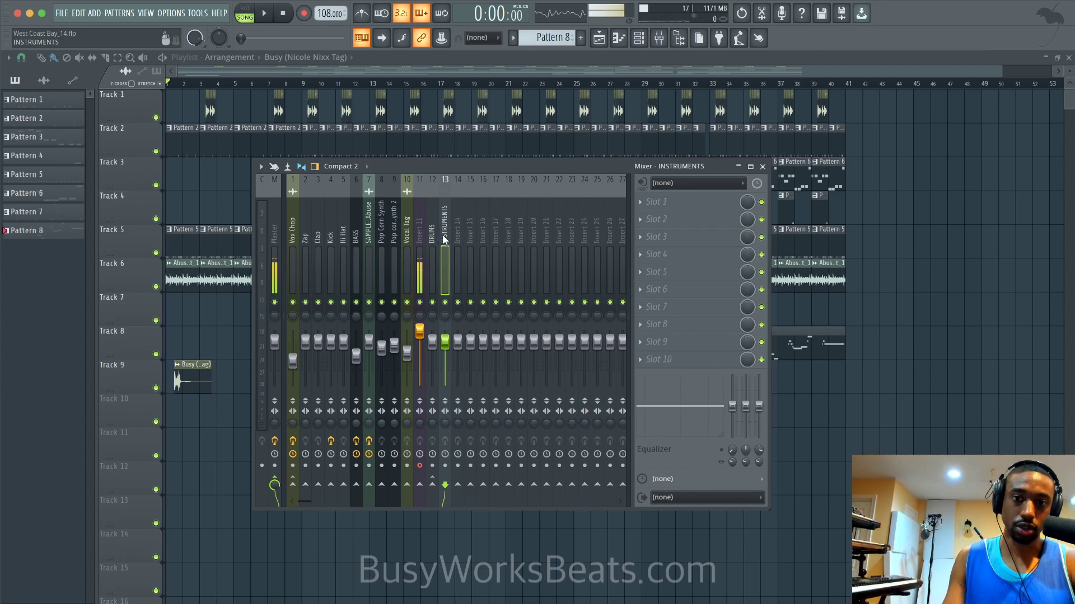
Route the two Pop corn Synth tracks and Vox Chop only to the INSTRUMENTS bus, then stop playback
key("space")
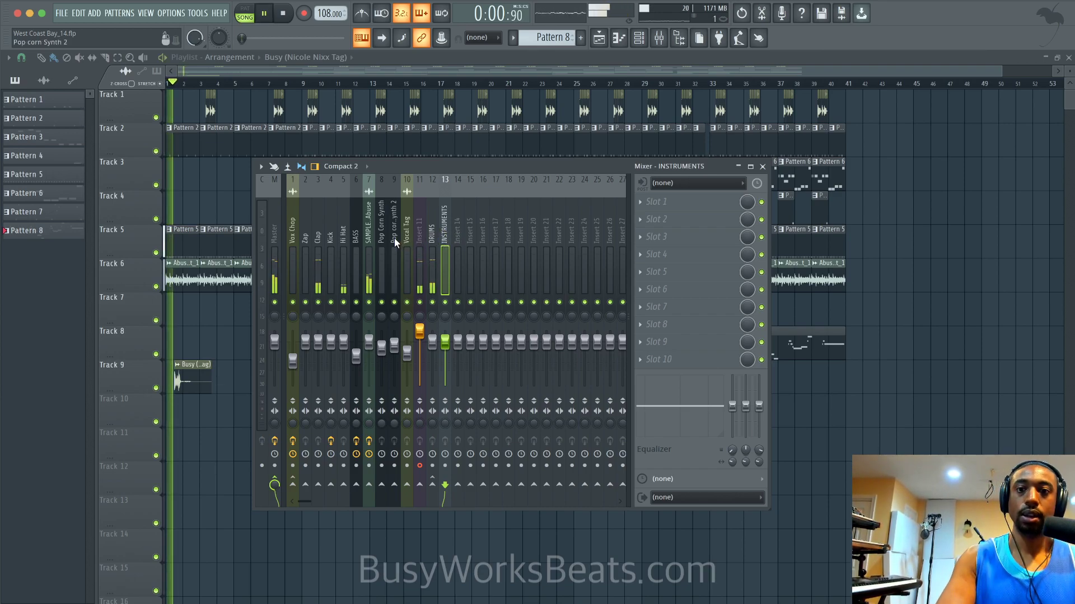
left_click_drag(398, 237, 371, 241)
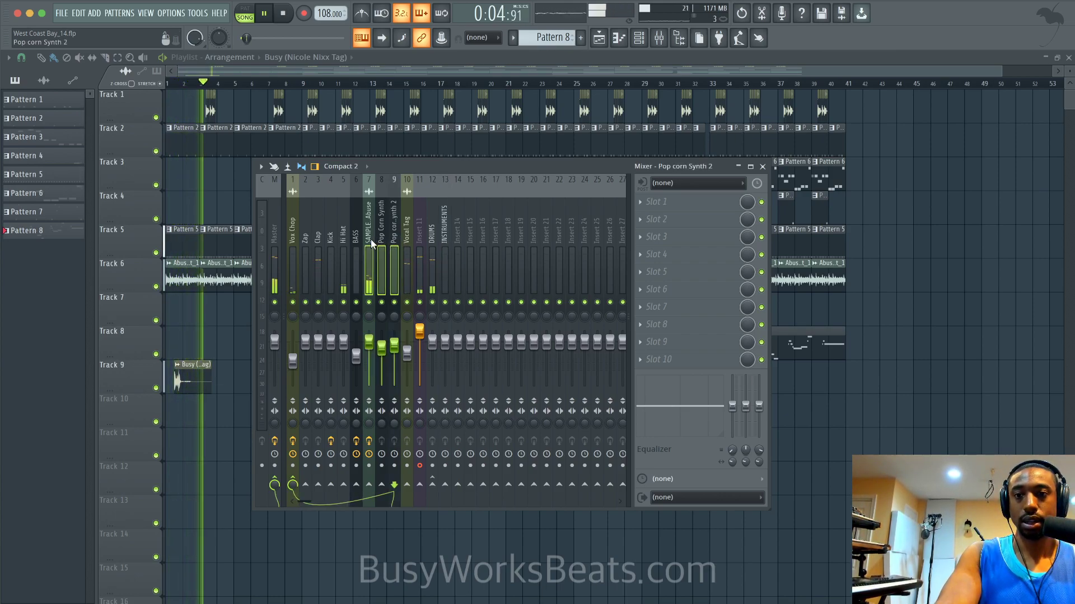
left_click(292, 237, "ctrl")
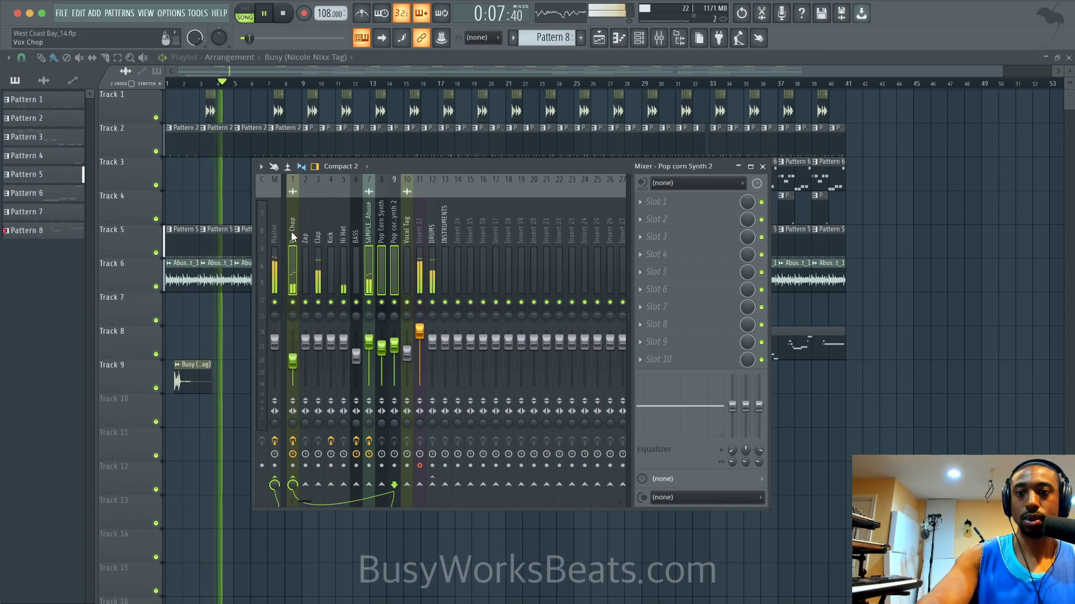
right_click(445, 485)
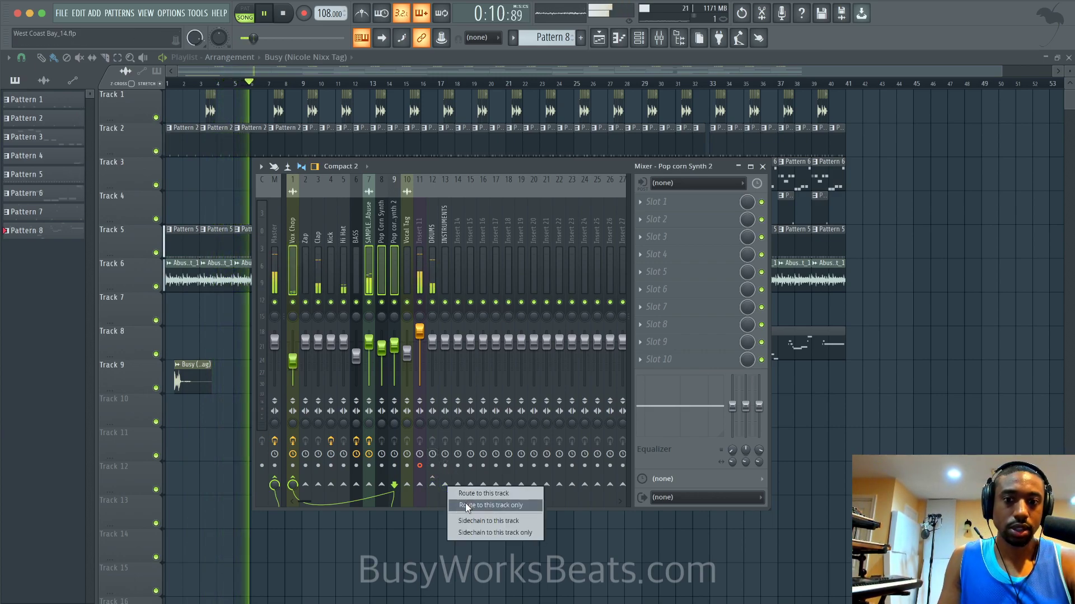
left_click(466, 506)
left_click(444, 268)
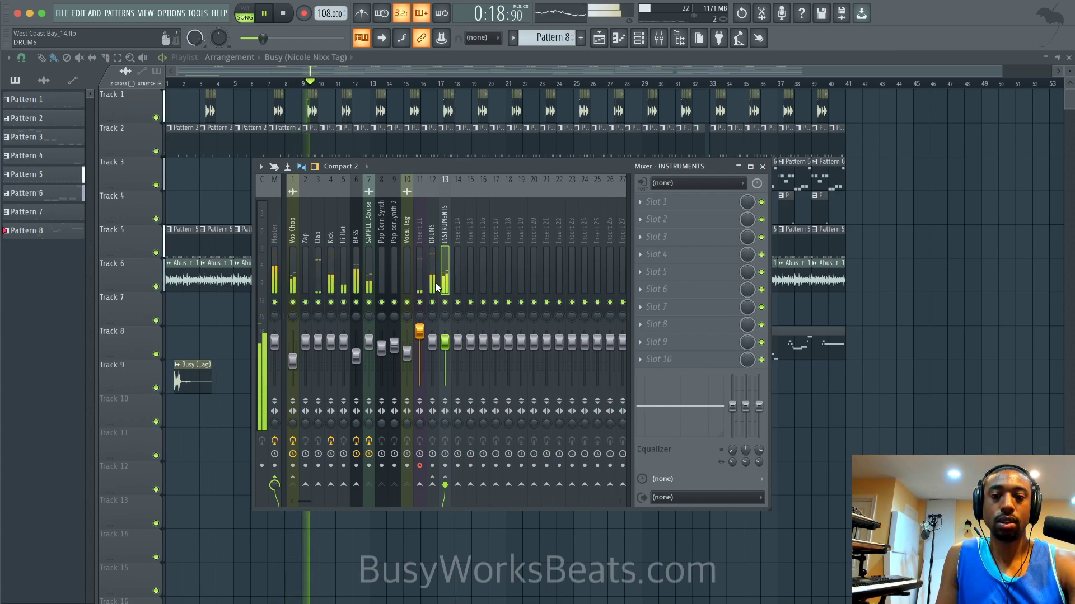
key("space")
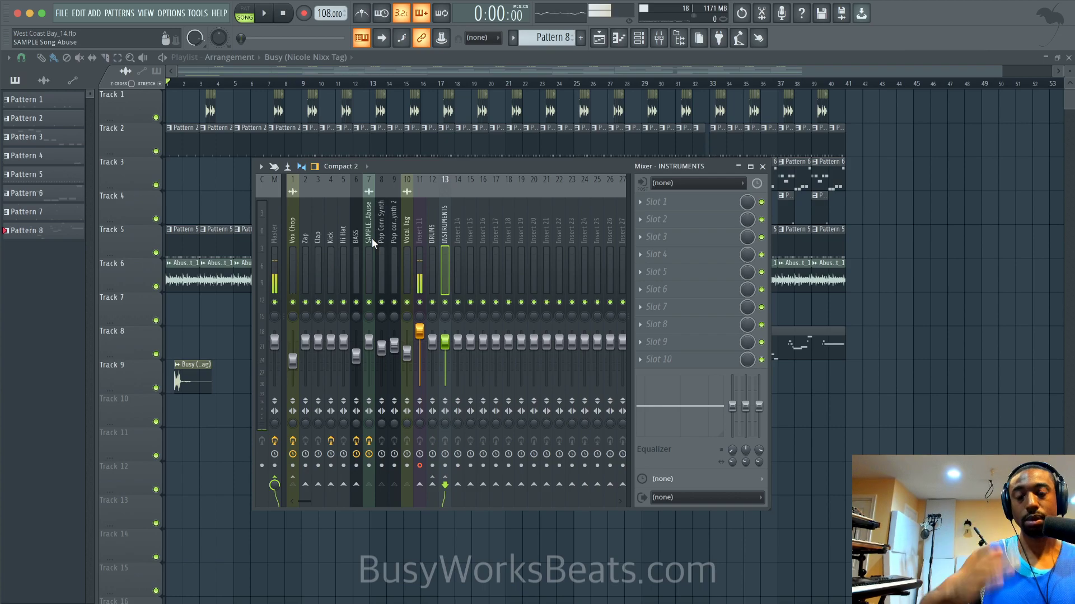
Open the Busy Works Beats Songs folder from Finder's Dock menu and toggle the Wavy Baby Multitracks folder
right_click(216, 602)
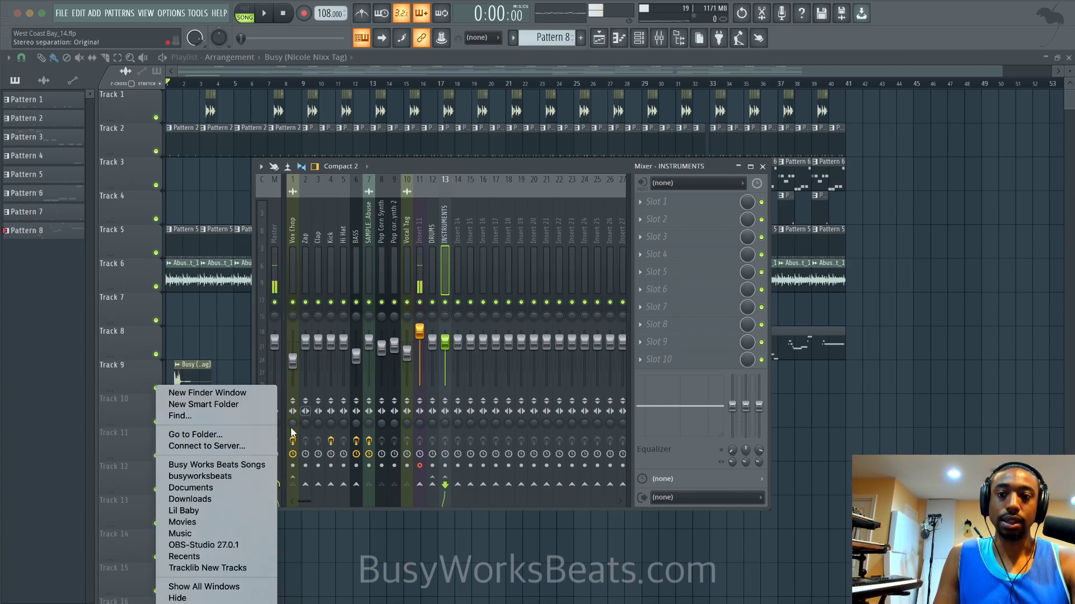
key("Escape")
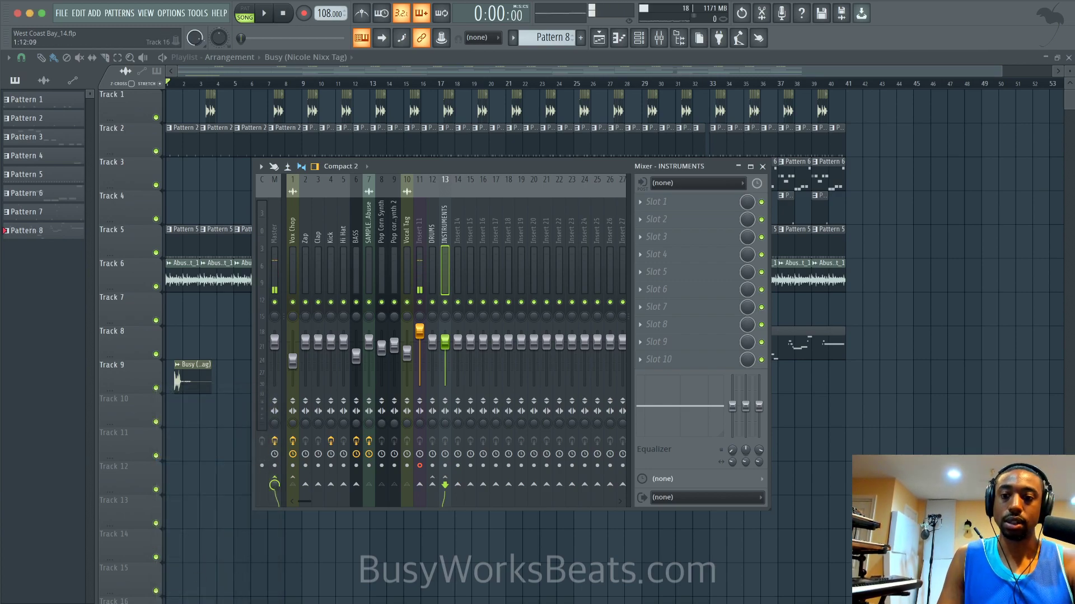
right_click(222, 603)
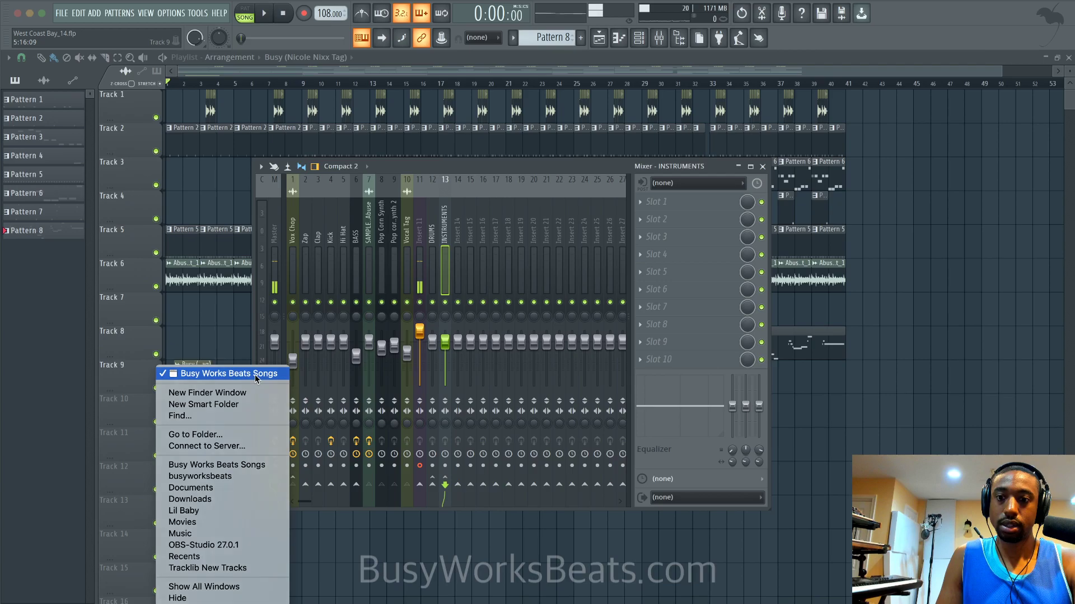
left_click(229, 373)
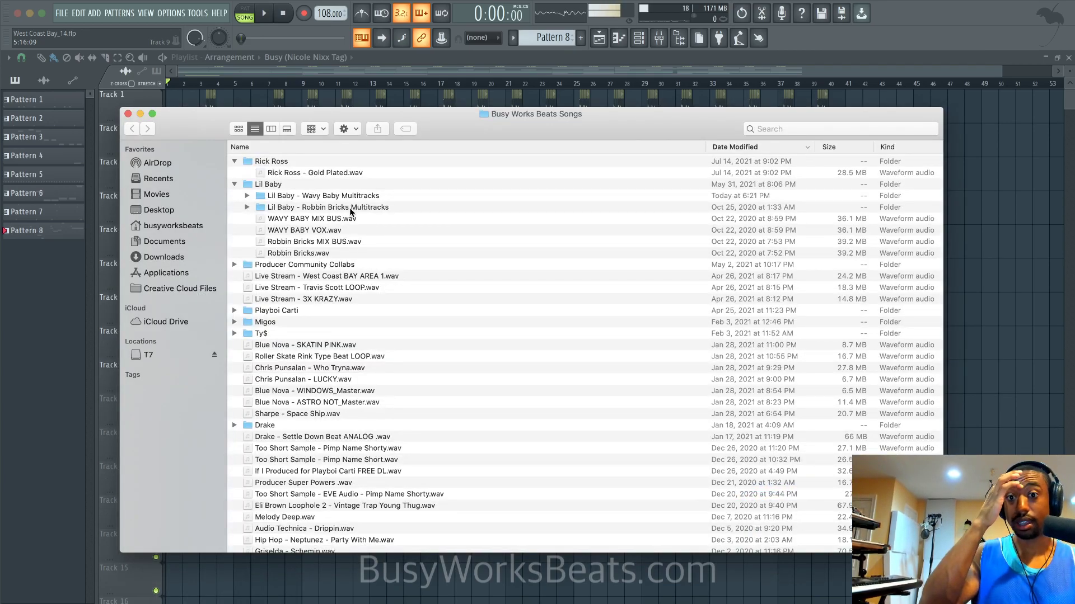
left_click(248, 194)
left_click(247, 195)
left_click(247, 196)
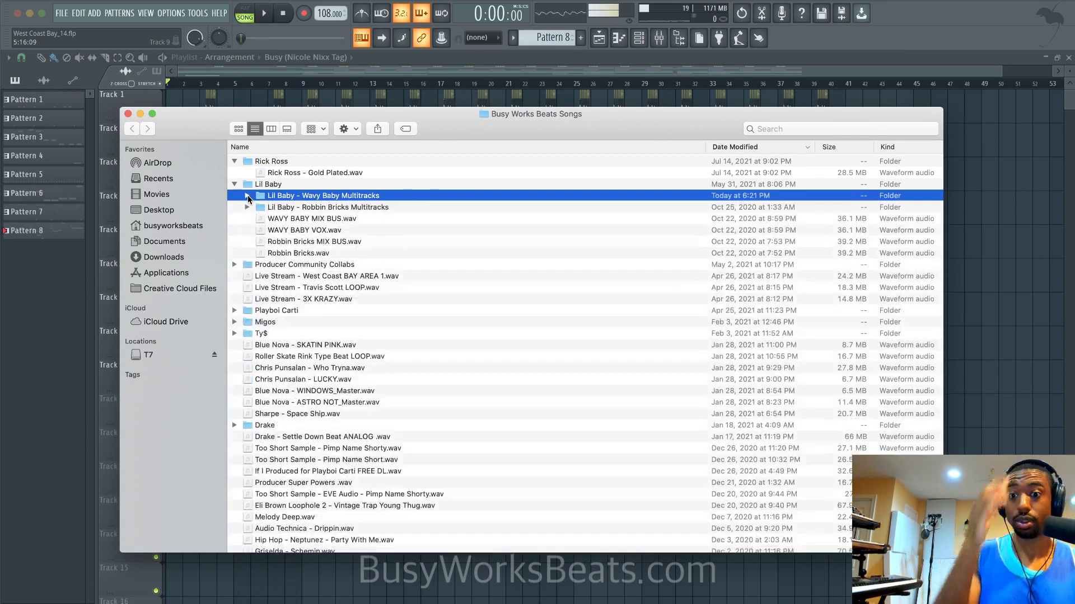
Expand the Travis Scott folder to list the I'm Awesome stems, then show the Wavy Baby stems
scroll(323, 316, "down", 10)
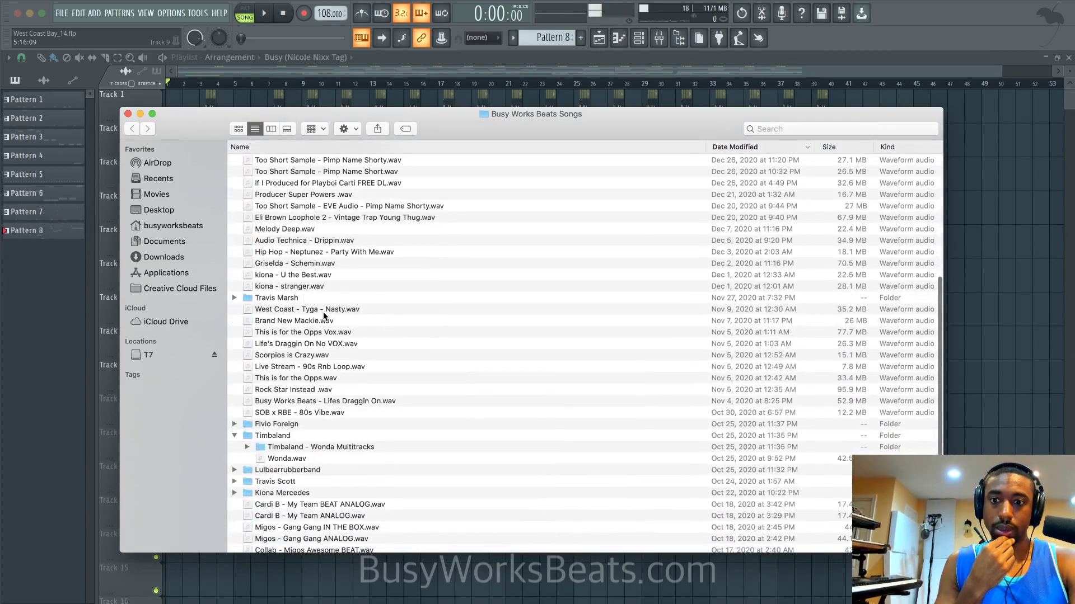
scroll(323, 316, "down", 5)
left_click(235, 331)
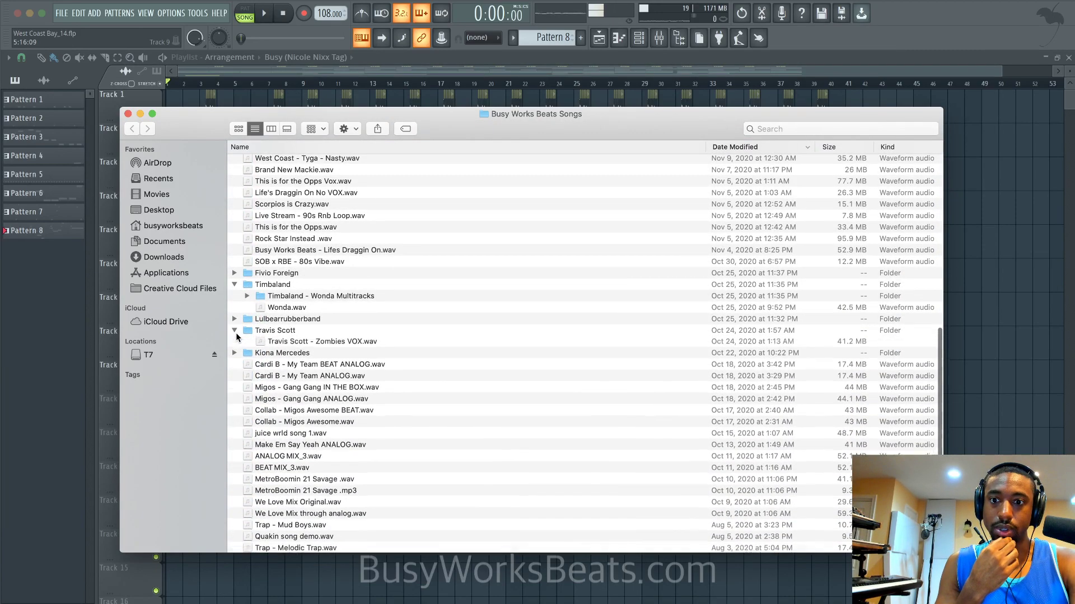
left_click(246, 342)
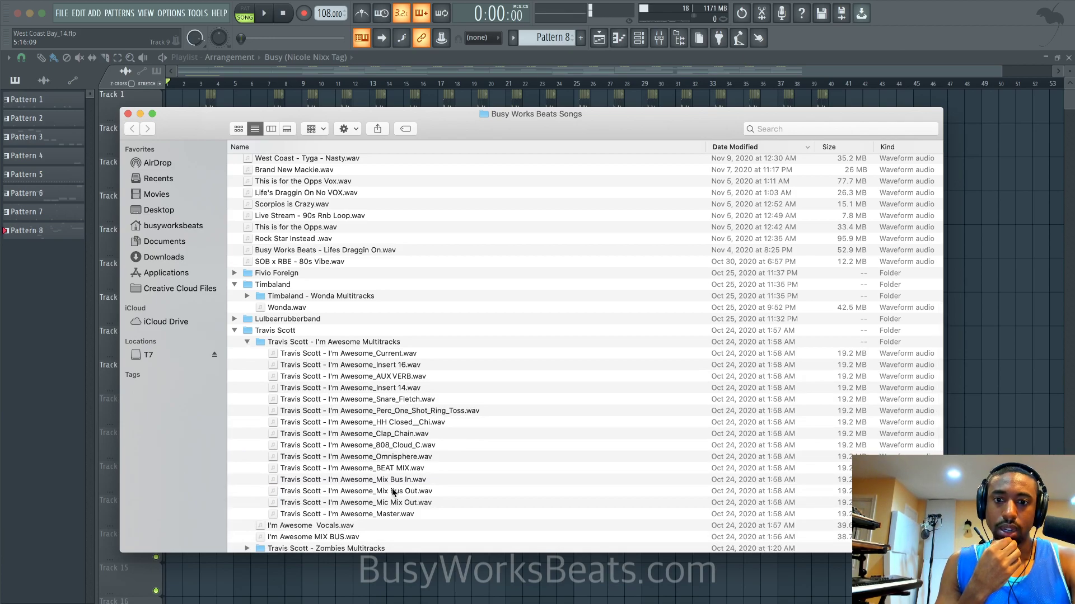
scroll(392, 493, "down", 10)
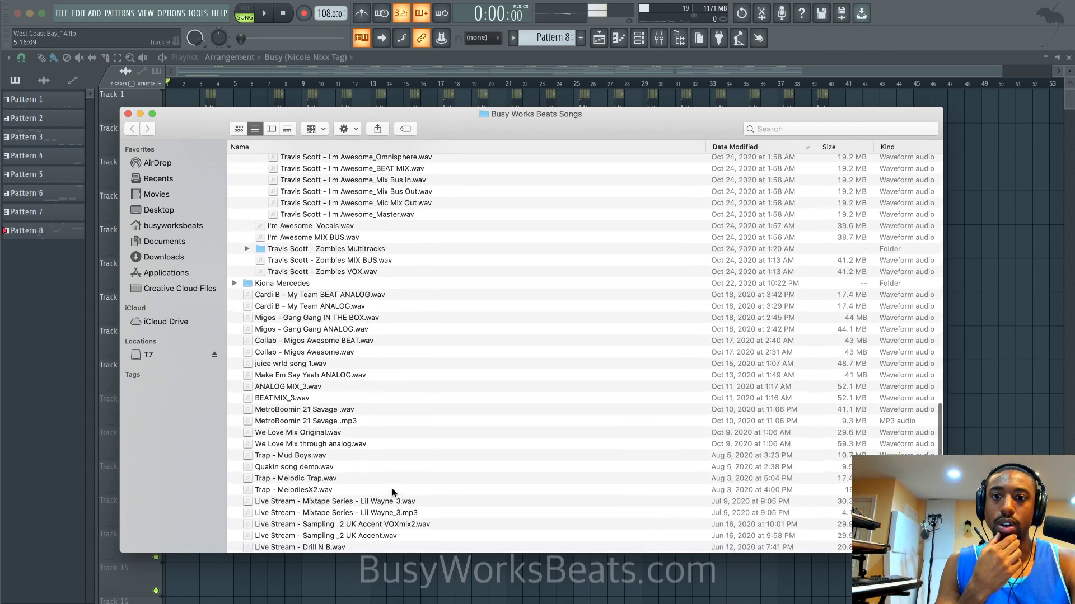
scroll(392, 463, "up", 15)
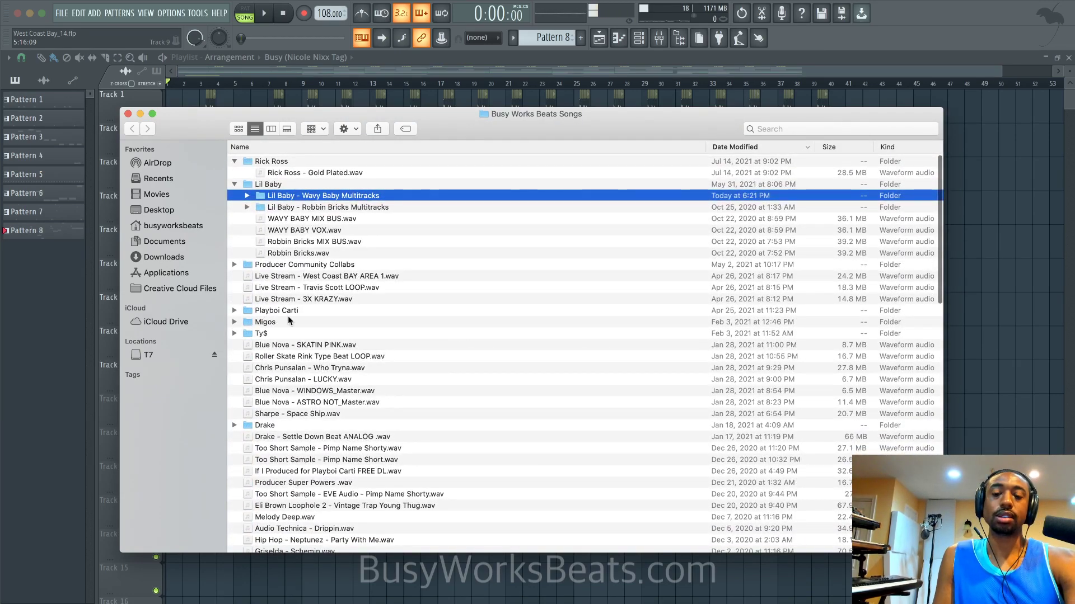
left_click(247, 195)
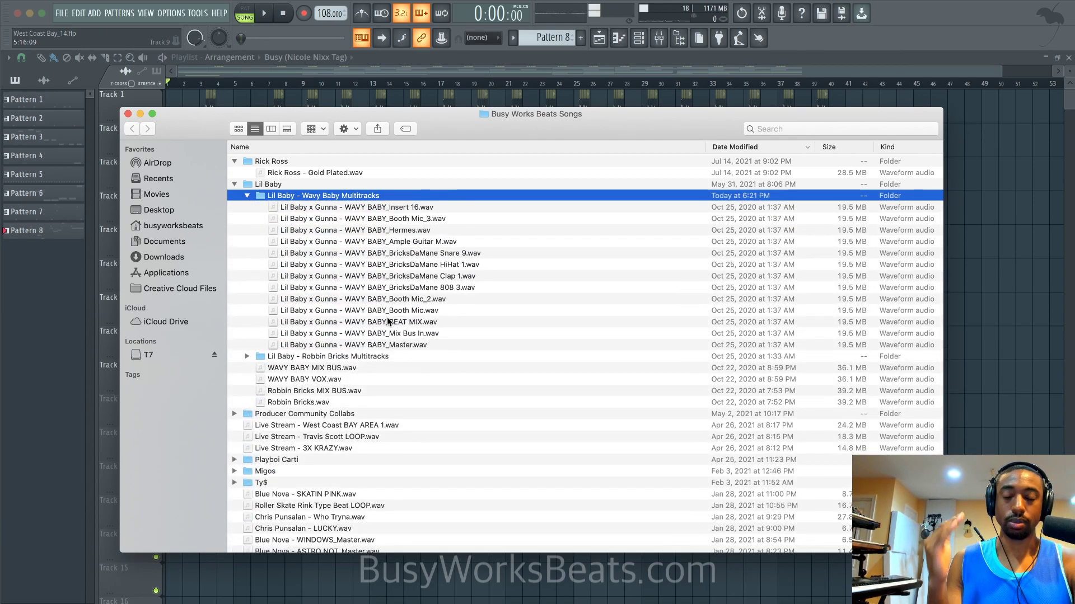
scroll(388, 310, "up", 5)
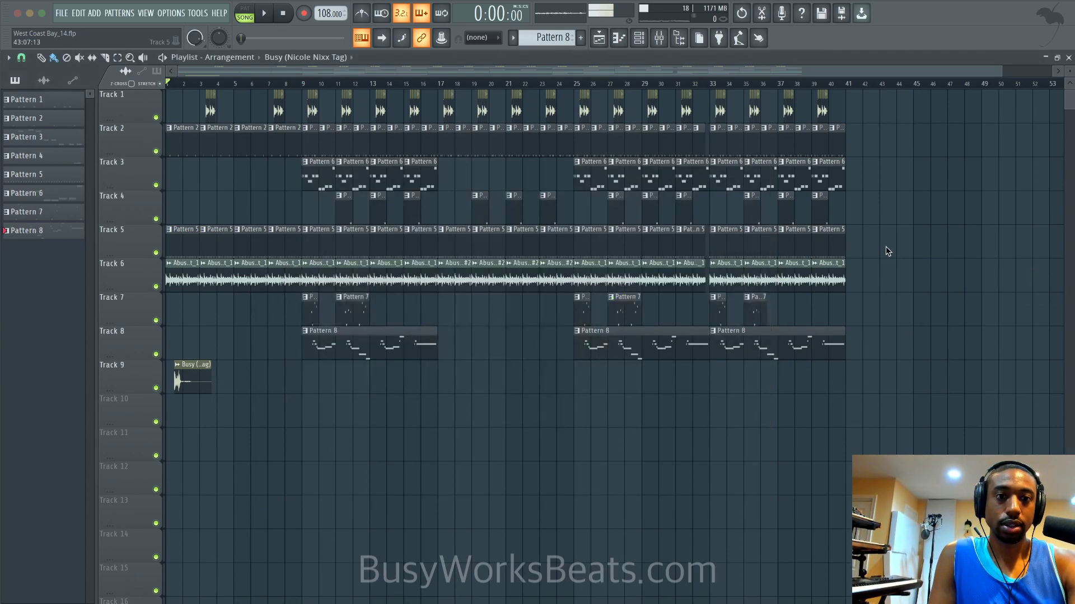
Close the file preview, play and stop the song, then reopen the channel rack and mixer
key("space")
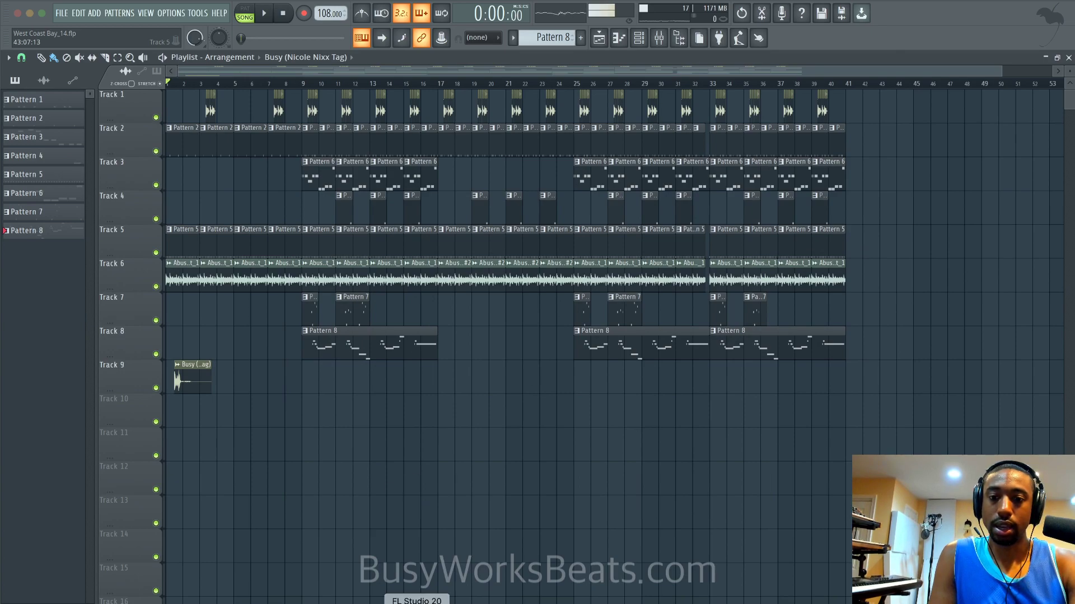
key("space")
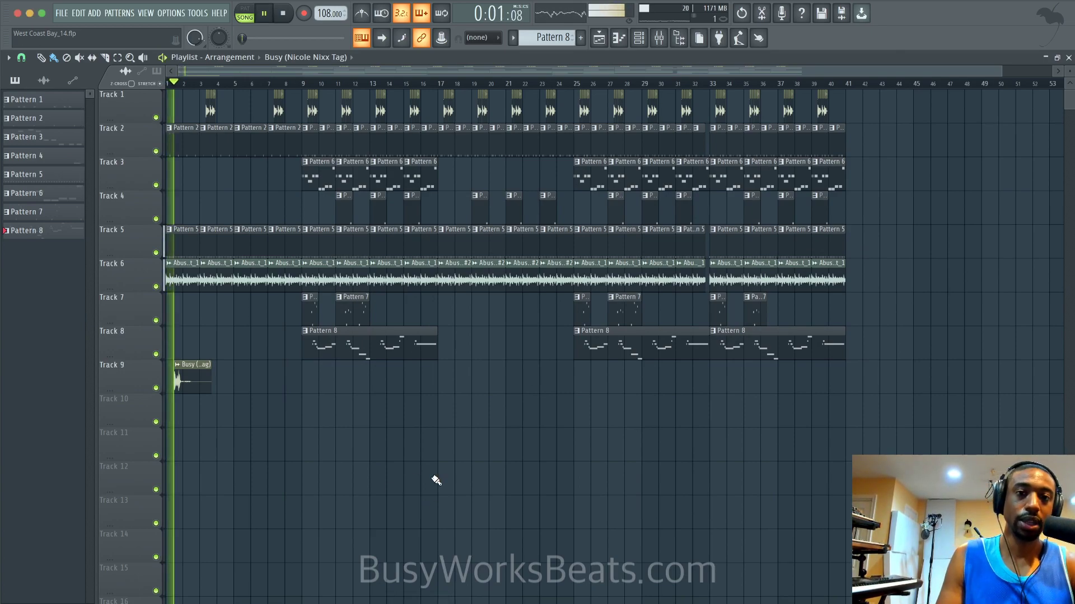
key("space")
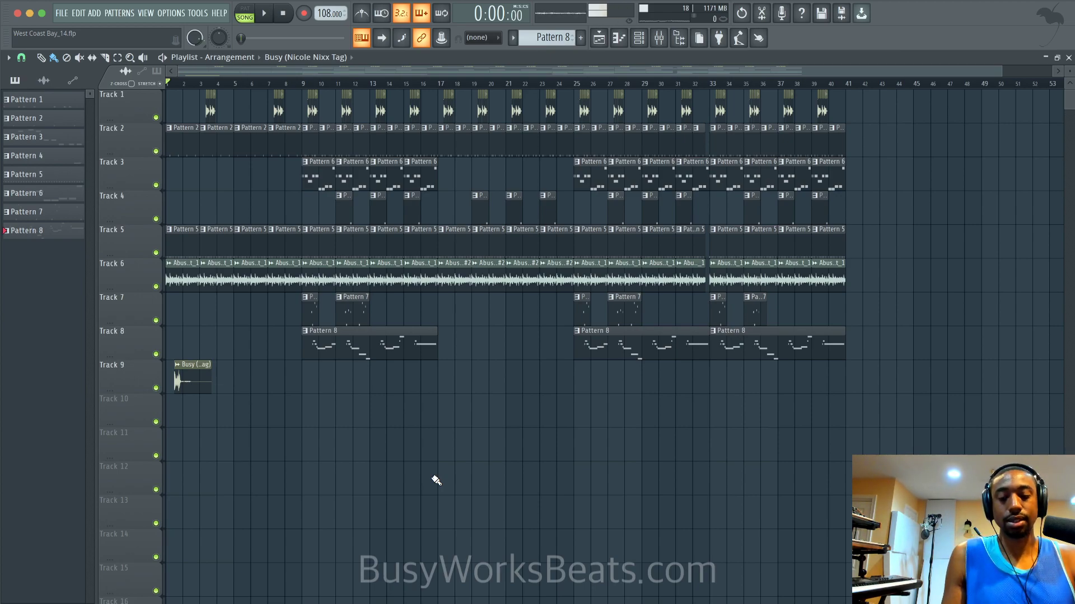
left_click(638, 38)
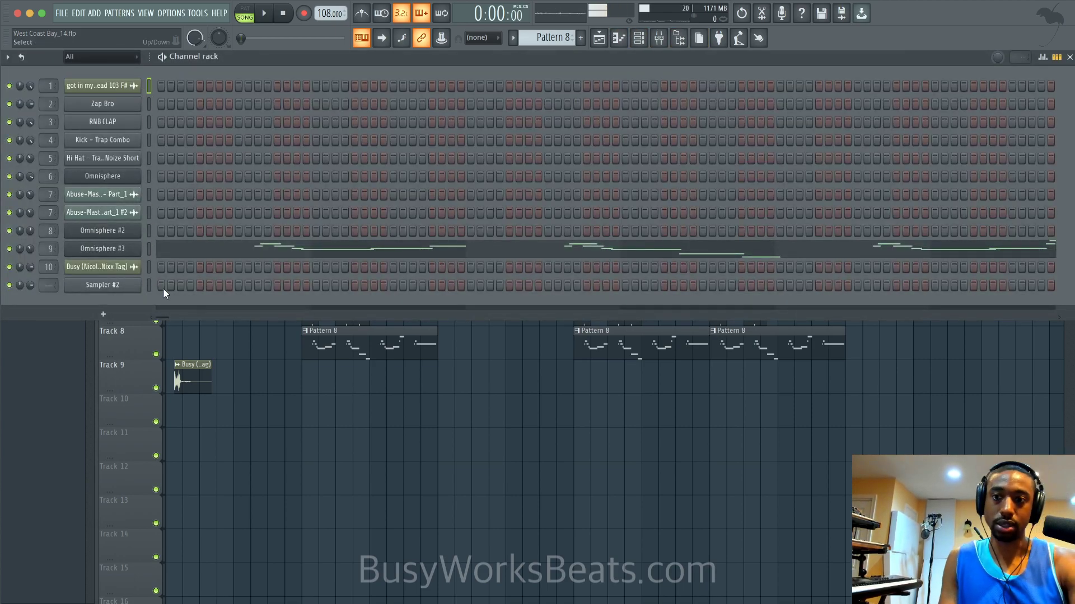
left_click(659, 38)
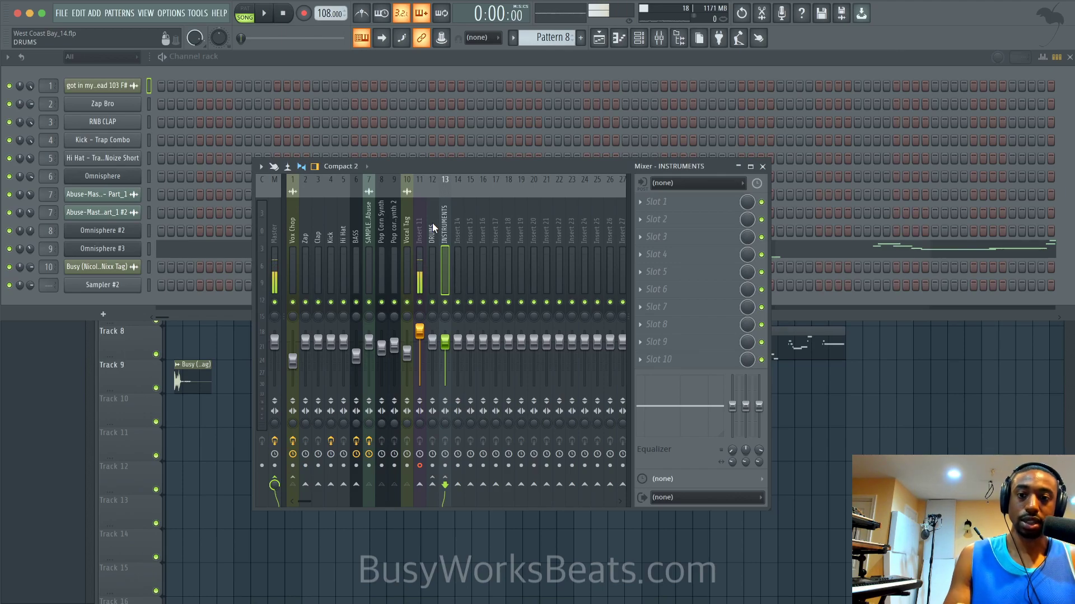
Check the File > Export options, then close the mixer, leaving the channel rack over the playlist
left_click(62, 13)
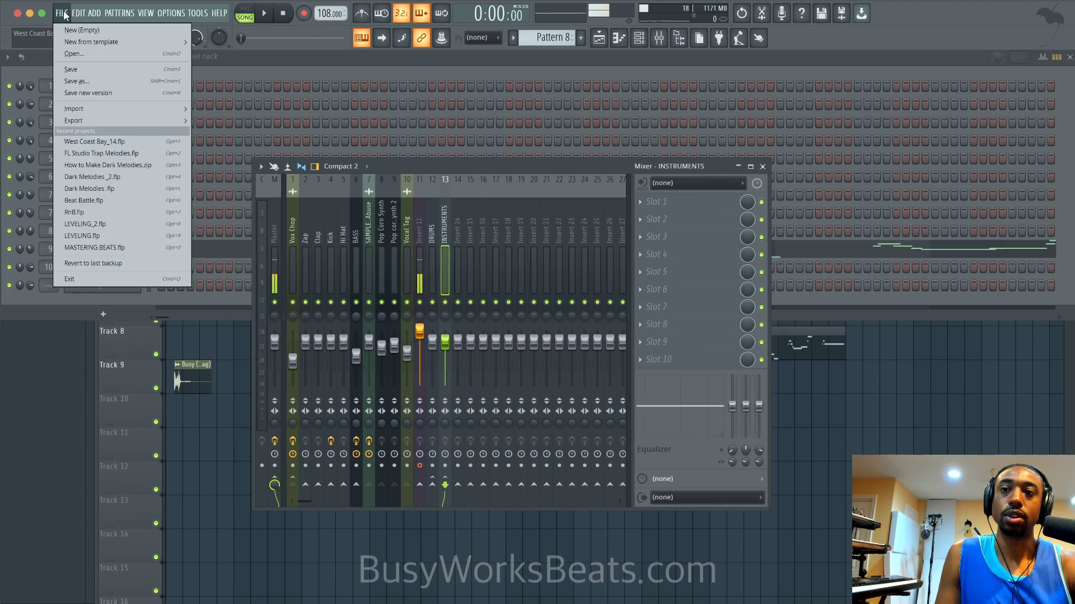
mouse_move(121, 118)
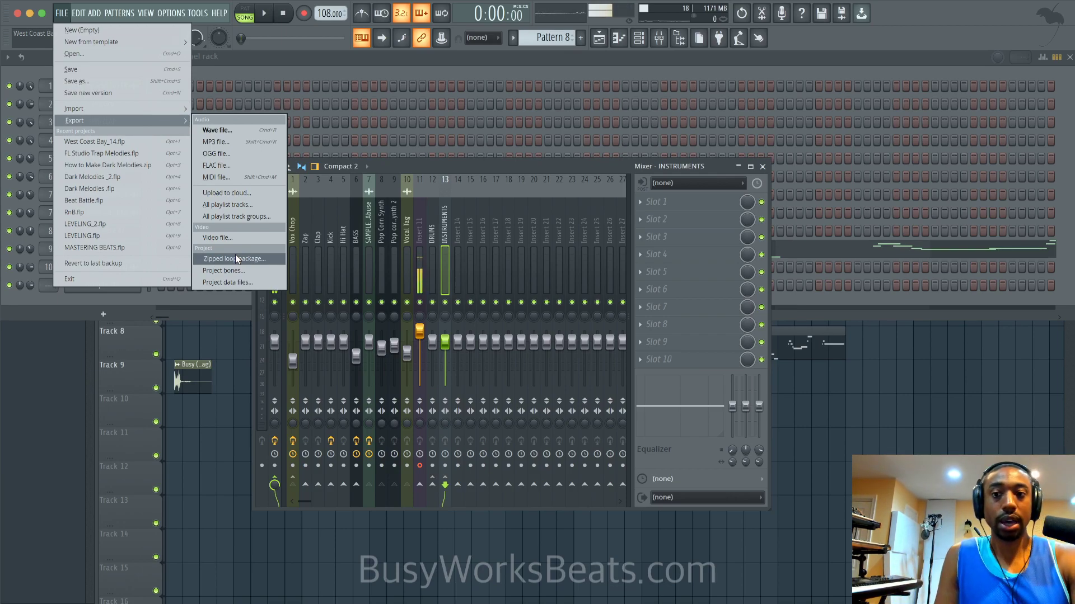
left_click(640, 163)
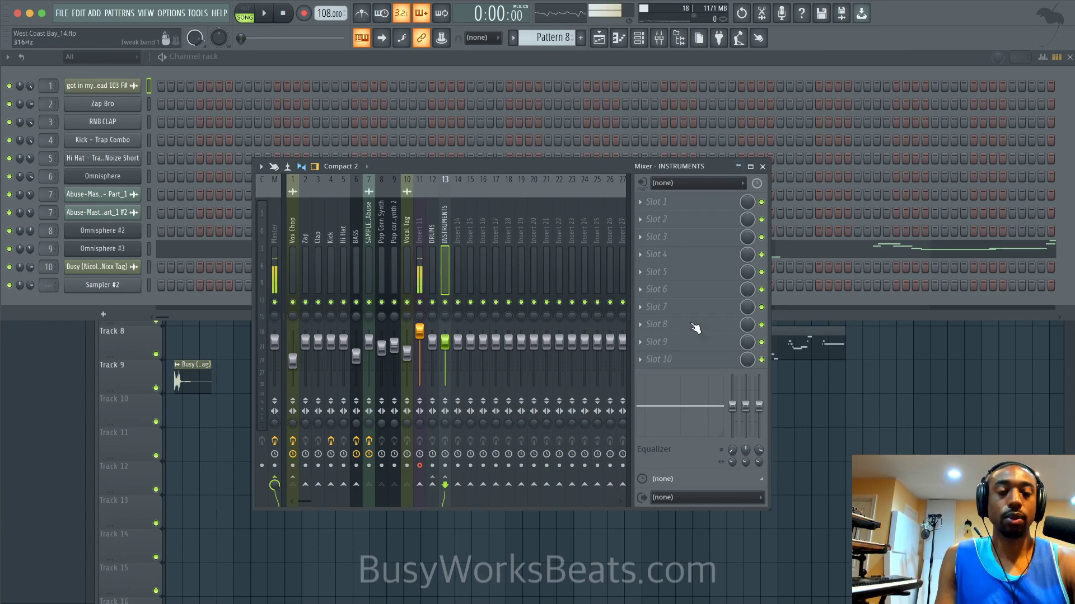
left_click(763, 166)
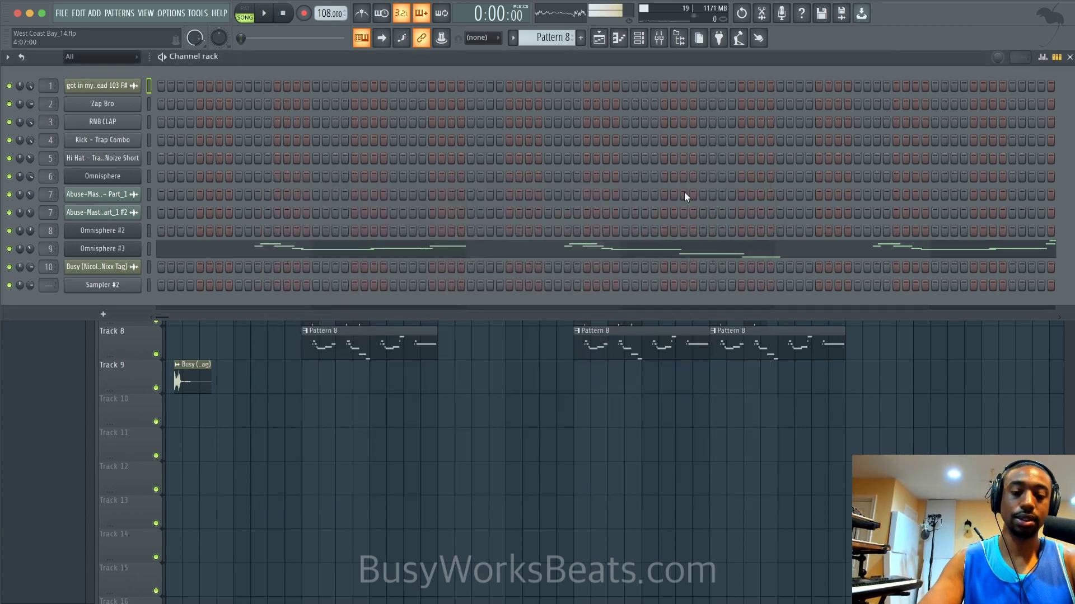